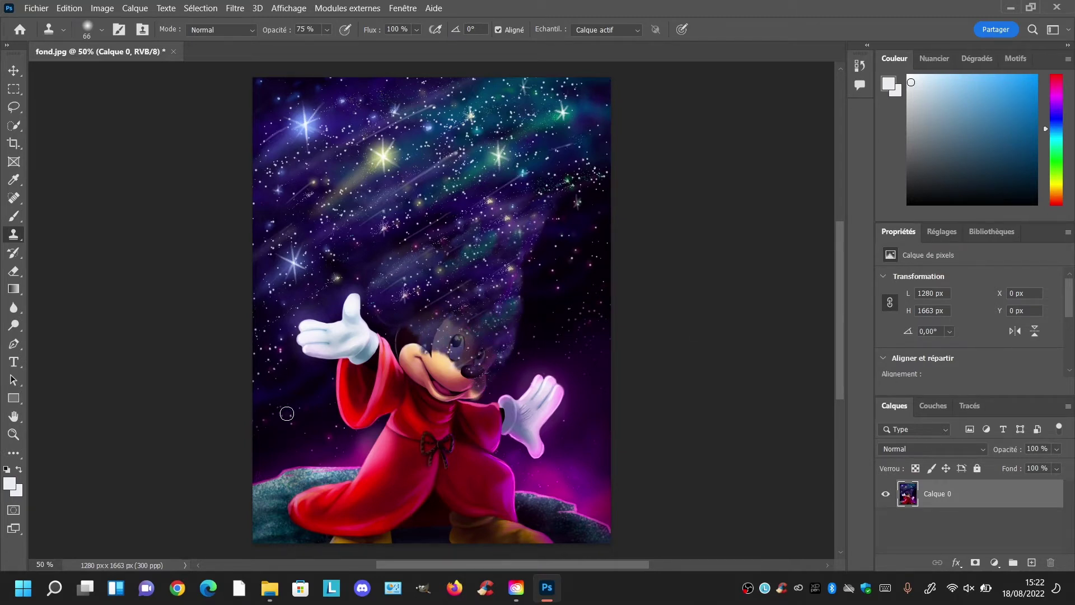
Clone starry sky over the character's raised hand and face with the Clone Stamp tool
{"action": "mouse_move", "coordinate": [330, 339]}
{"action": "left_mouse_down"}
{"action": "mouse_move", "coordinate": [314, 318]}
{"action": "mouse_move", "coordinate": [349, 306]}
{"action": "mouse_move", "coordinate": [323, 342]}
{"action": "mouse_move", "coordinate": [369, 351]}
{"action": "mouse_move", "coordinate": [361, 317]}
{"action": "mouse_move", "coordinate": [329, 328]}
{"action": "mouse_move", "coordinate": [355, 354]}
{"action": "mouse_move", "coordinate": [343, 347]}
{"action": "mouse_move", "coordinate": [385, 335]}
{"action": "mouse_move", "coordinate": [410, 355]}
{"action": "left_mouse_up"}
{"action": "key", "text": "ctrl+z"}
{"action": "left_click", "coordinate": [280, 303], "text": "alt"}
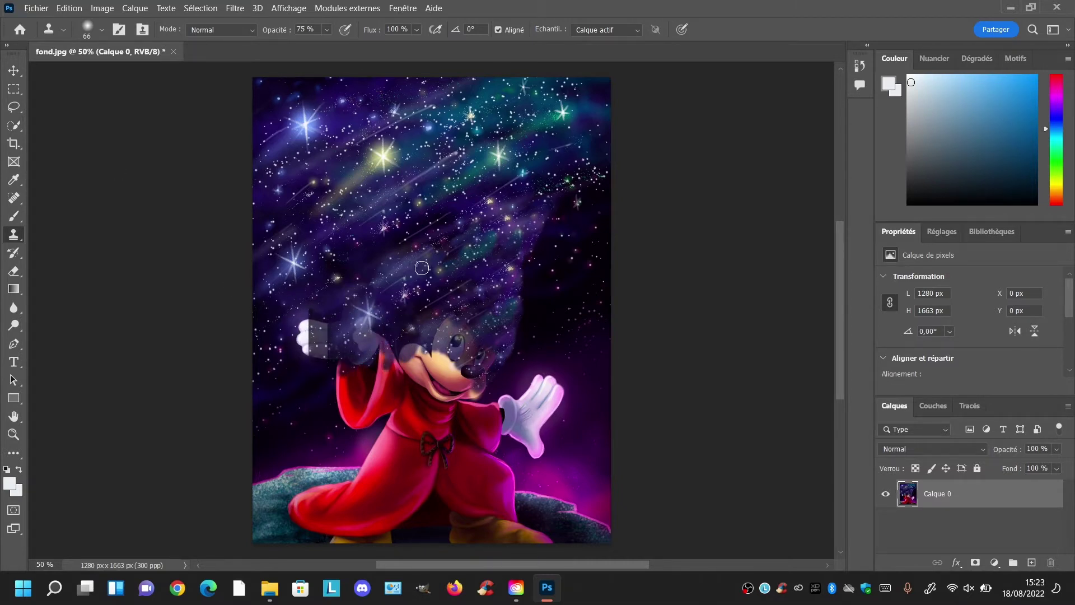
{"action": "left_click", "coordinate": [358, 229], "text": "alt"}
{"action": "mouse_move", "coordinate": [335, 310]}
{"action": "left_mouse_down"}
{"action": "mouse_move", "coordinate": [299, 341]}
{"action": "mouse_move", "coordinate": [414, 336]}
{"action": "mouse_move", "coordinate": [481, 364]}
{"action": "mouse_move", "coordinate": [441, 414]}
{"action": "mouse_move", "coordinate": [463, 378]}
{"action": "mouse_move", "coordinate": [426, 378]}
{"action": "mouse_move", "coordinate": [415, 364]}
{"action": "left_mouse_up"}
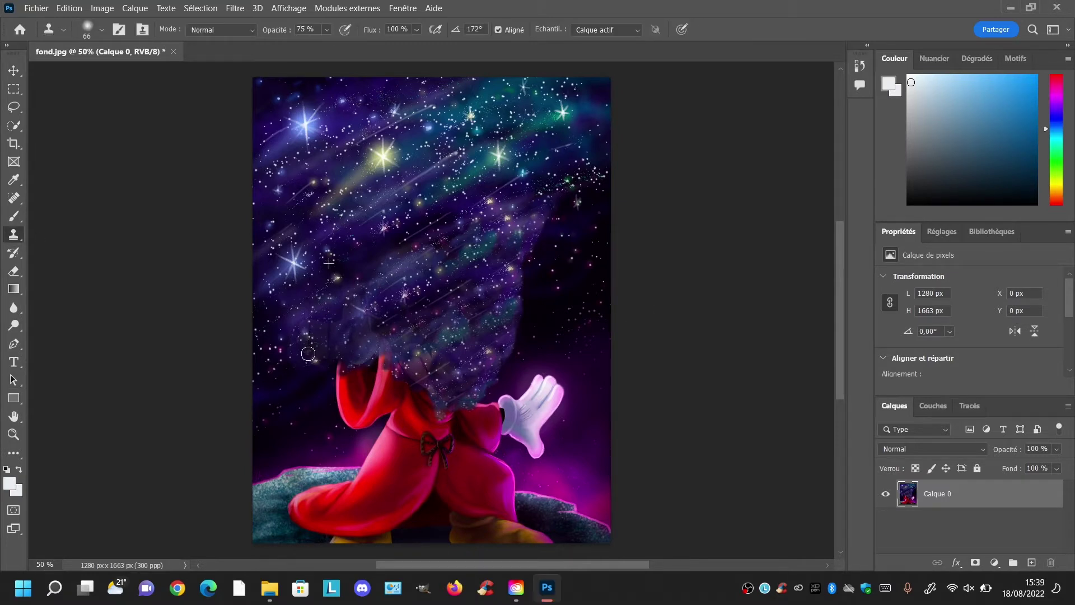
Clone starry sky over the character's raised sleeve, torso and other arm
{"action": "mouse_move", "coordinate": [336, 353]}
{"action": "left_mouse_down"}
{"action": "mouse_move", "coordinate": [377, 379]}
{"action": "mouse_move", "coordinate": [374, 406]}
{"action": "mouse_move", "coordinate": [398, 409]}
{"action": "mouse_move", "coordinate": [516, 334]}
{"action": "left_mouse_up"}
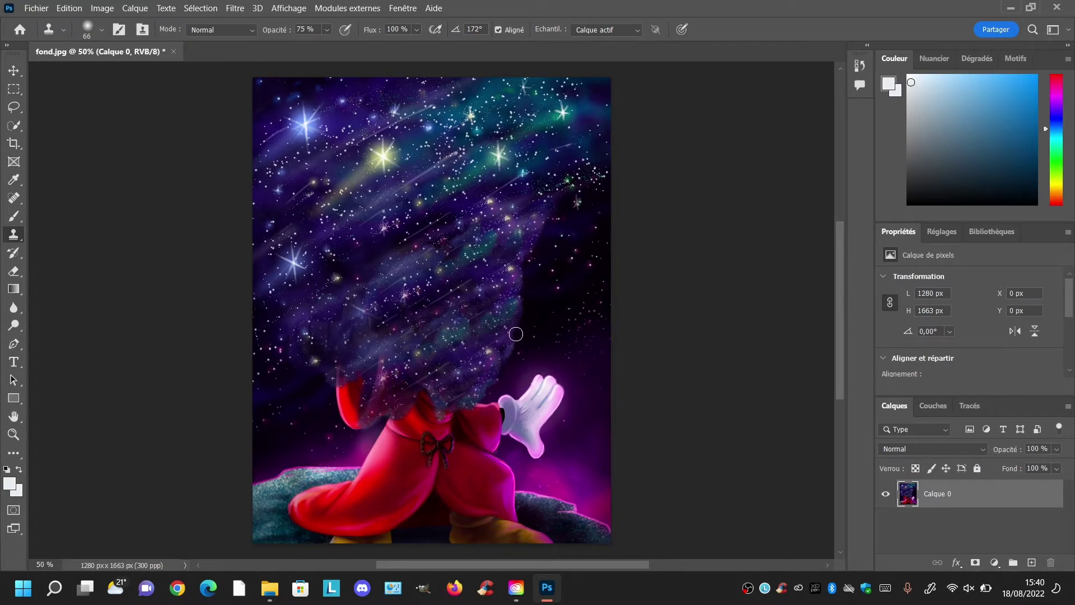
{"action": "mouse_move", "coordinate": [356, 430]}
{"action": "left_mouse_down"}
{"action": "mouse_move", "coordinate": [360, 409]}
{"action": "mouse_move", "coordinate": [377, 415]}
{"action": "mouse_move", "coordinate": [337, 409]}
{"action": "mouse_move", "coordinate": [410, 433]}
{"action": "mouse_move", "coordinate": [440, 417]}
{"action": "mouse_move", "coordinate": [444, 374]}
{"action": "left_mouse_up"}
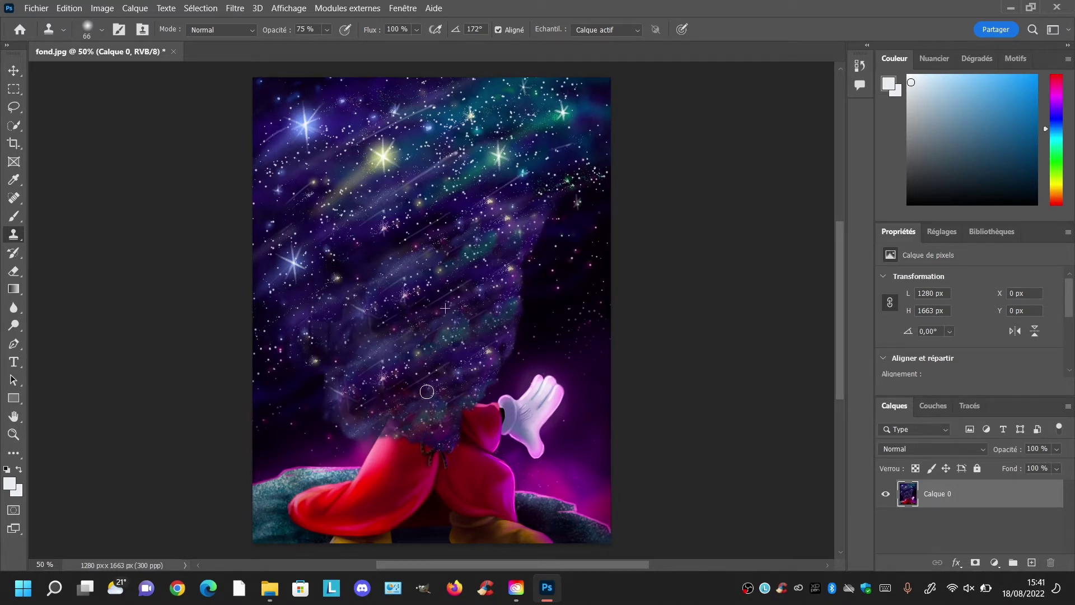
{"action": "mouse_move", "coordinate": [427, 391]}
{"action": "left_mouse_down"}
{"action": "mouse_move", "coordinate": [505, 403]}
{"action": "mouse_move", "coordinate": [486, 432]}
{"action": "mouse_move", "coordinate": [472, 408]}
{"action": "mouse_move", "coordinate": [537, 448]}
{"action": "mouse_move", "coordinate": [549, 403]}
{"action": "left_mouse_up"}
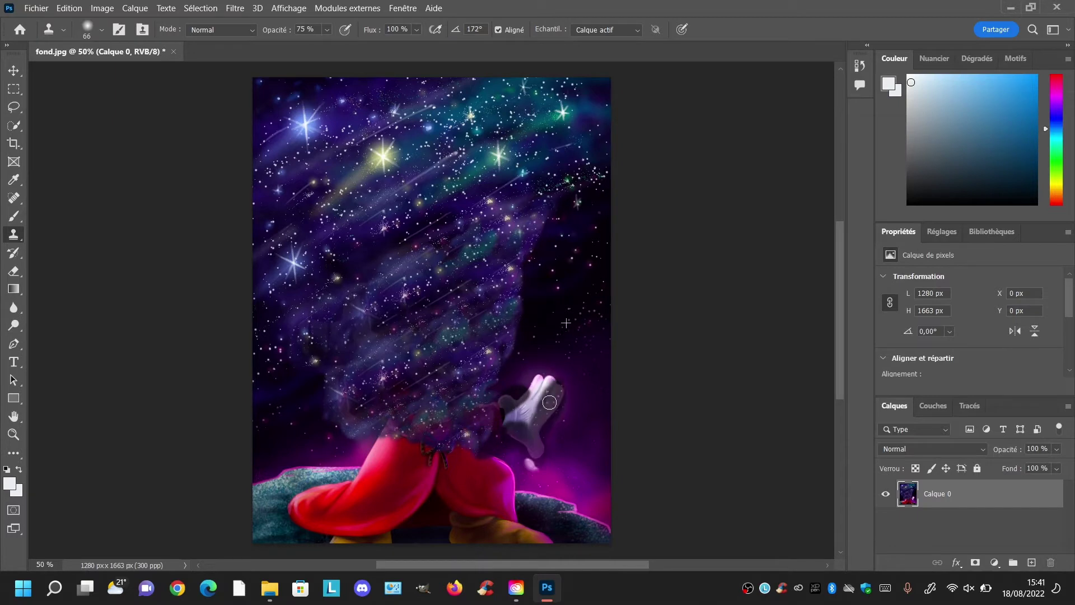
Clone the pink nebula over the remaining glove beside the torso
{"action": "left_click_drag", "start_coordinate": [532, 464], "coordinate": [562, 389]}
{"action": "left_click", "coordinate": [570, 469], "text": "alt"}
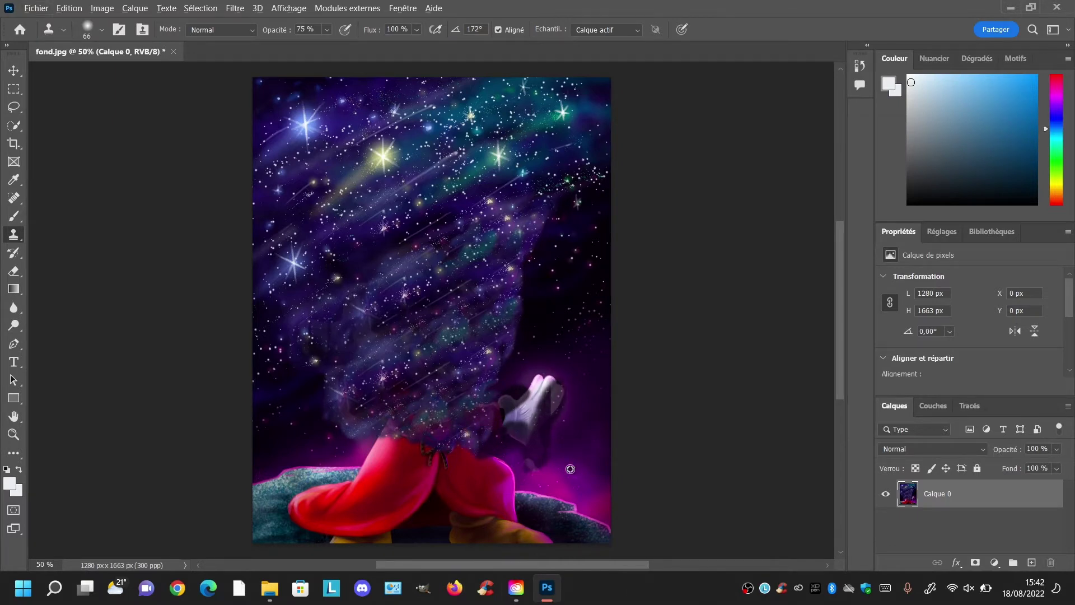
{"action": "mouse_move", "coordinate": [543, 461]}
{"action": "left_mouse_down"}
{"action": "mouse_move", "coordinate": [548, 379]}
{"action": "mouse_move", "coordinate": [528, 448]}
{"action": "mouse_move", "coordinate": [529, 430]}
{"action": "mouse_move", "coordinate": [509, 427]}
{"action": "mouse_move", "coordinate": [511, 406]}
{"action": "mouse_move", "coordinate": [541, 405]}
{"action": "mouse_move", "coordinate": [526, 419]}
{"action": "mouse_move", "coordinate": [548, 394]}
{"action": "left_mouse_up"}
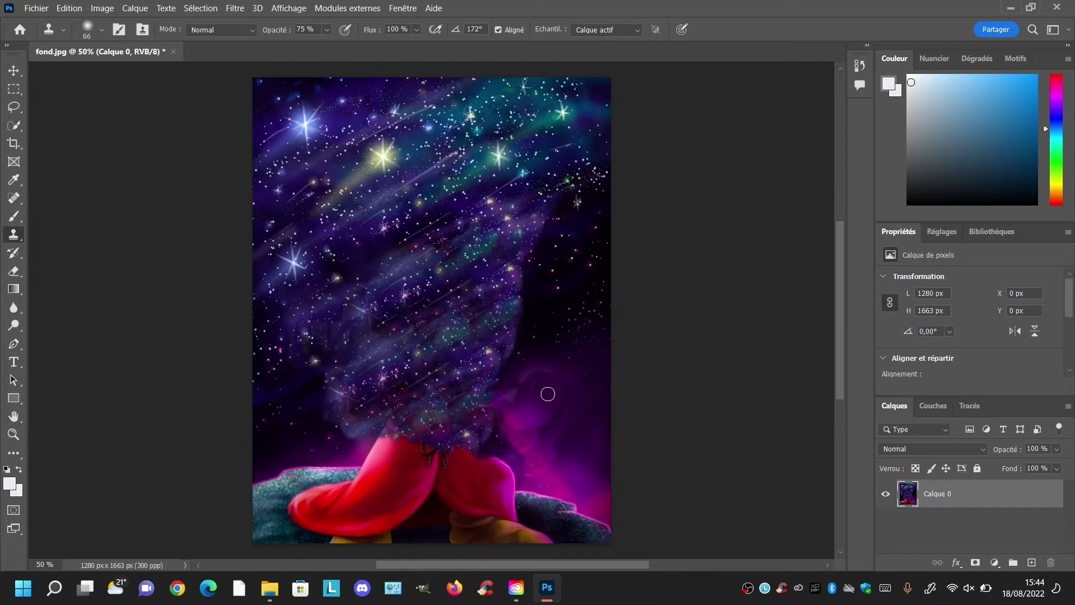
Undo the last two strokes and clone sky and pink nebula over the robe, legs and rocks
{"action": "key", "text": "ctrl+z"}
{"action": "key", "text": "ctrl+z"}
{"action": "mouse_move", "coordinate": [482, 434]}
{"action": "left_mouse_down"}
{"action": "mouse_move", "coordinate": [500, 440]}
{"action": "mouse_move", "coordinate": [493, 469]}
{"action": "mouse_move", "coordinate": [500, 435]}
{"action": "left_mouse_up"}
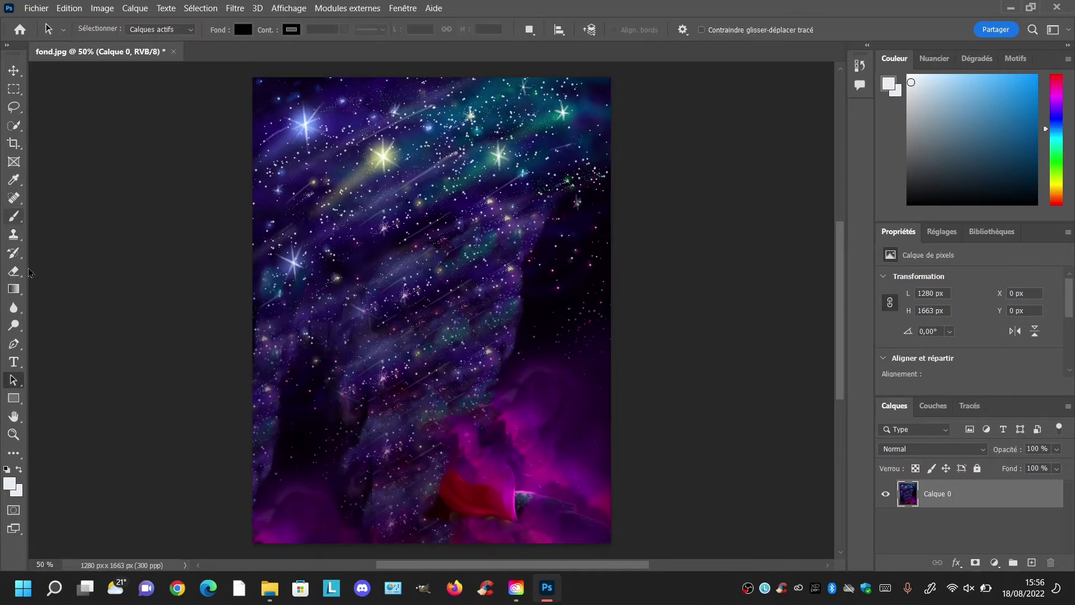
{"action": "mouse_move", "coordinate": [518, 504]}
{"action": "left_mouse_down"}
{"action": "mouse_move", "coordinate": [499, 504]}
{"action": "mouse_move", "coordinate": [470, 540]}
{"action": "mouse_move", "coordinate": [541, 474]}
{"action": "mouse_move", "coordinate": [598, 497]}
{"action": "left_mouse_up"}
Save the retouched background in TIFF format with the default TIFF options
{"action": "key", "text": "ctrl+shift+s"}
{"action": "key", "text": "Return"}
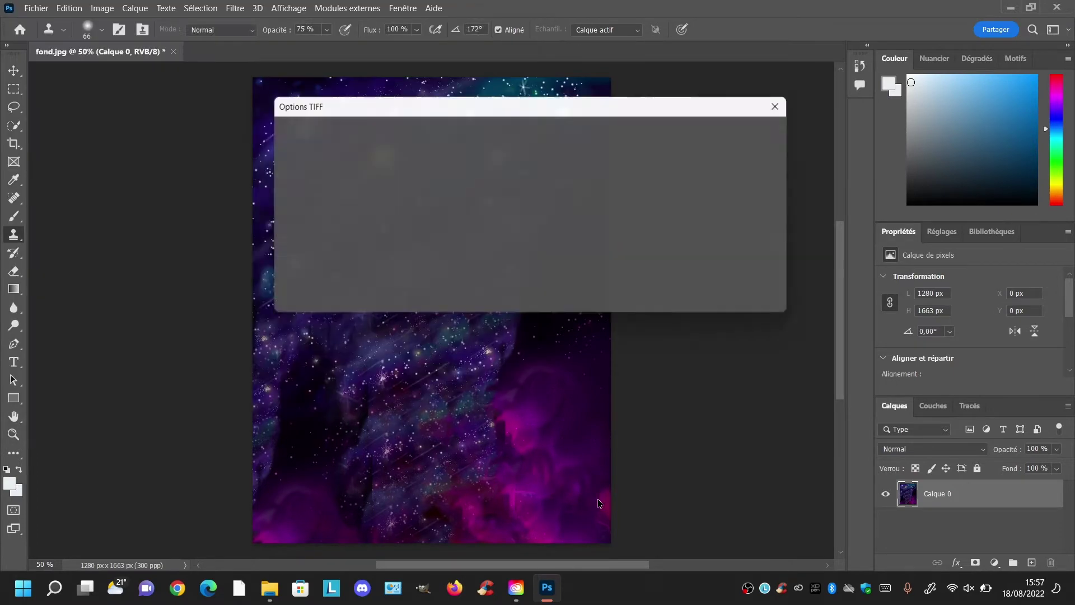
{"action": "key", "text": "Return"}
Save the background as fond.pdf with the default PDF options
{"action": "key", "text": "ctrl+shift+s"}
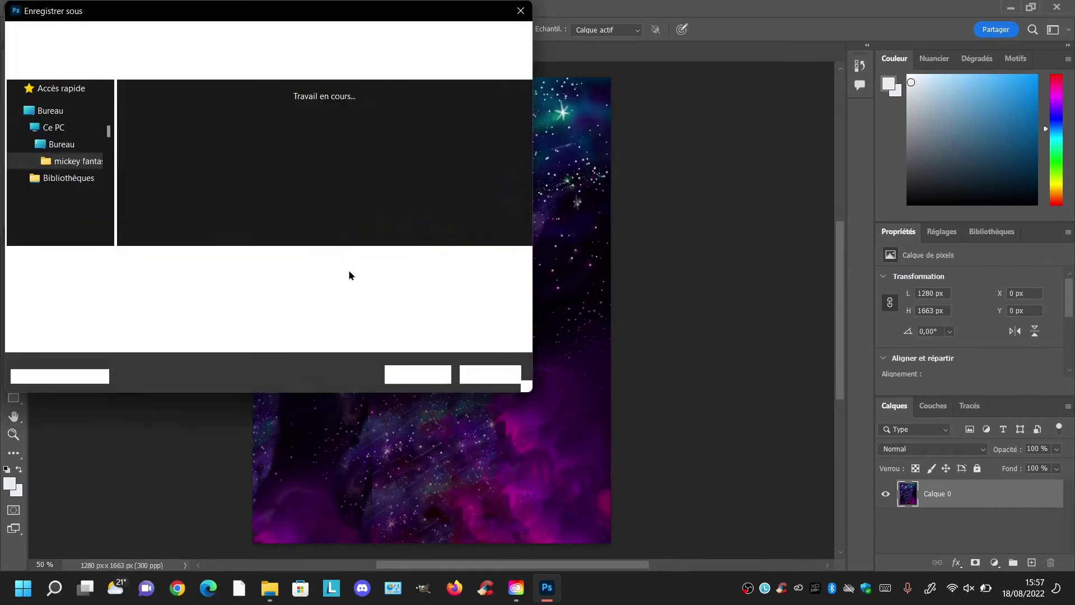
{"action": "left_click", "coordinate": [350, 274]}
{"action": "left_click", "coordinate": [416, 379]}
{"action": "key", "text": "Return"}
{"action": "key", "text": "Return"}
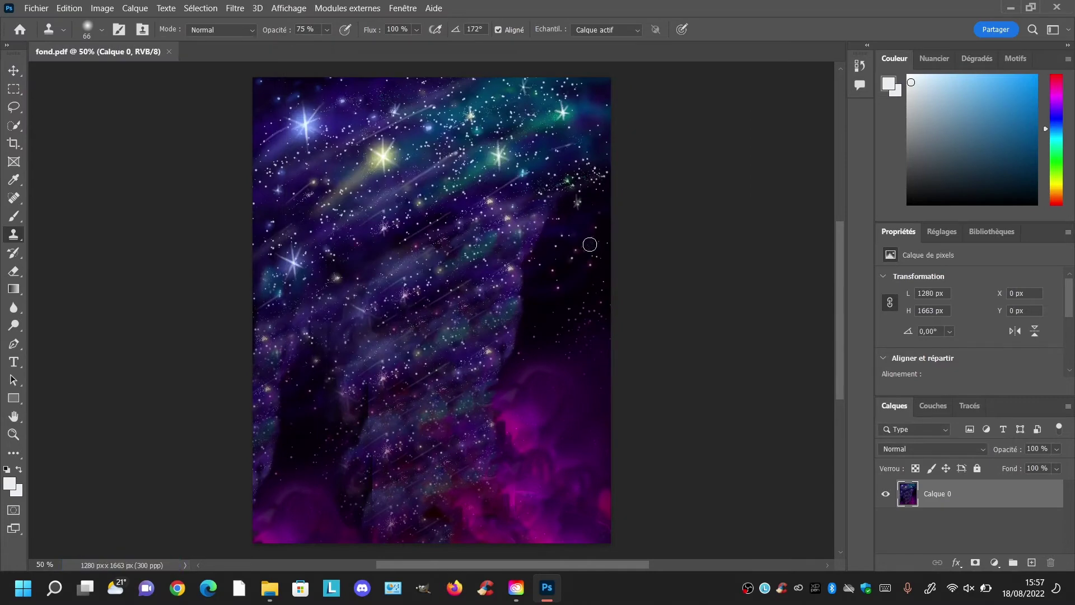
Save the background as fond.psd and accept the Photoshop format options
{"action": "key", "text": "ctrl+shift+s"}
{"action": "key", "text": "Return"}
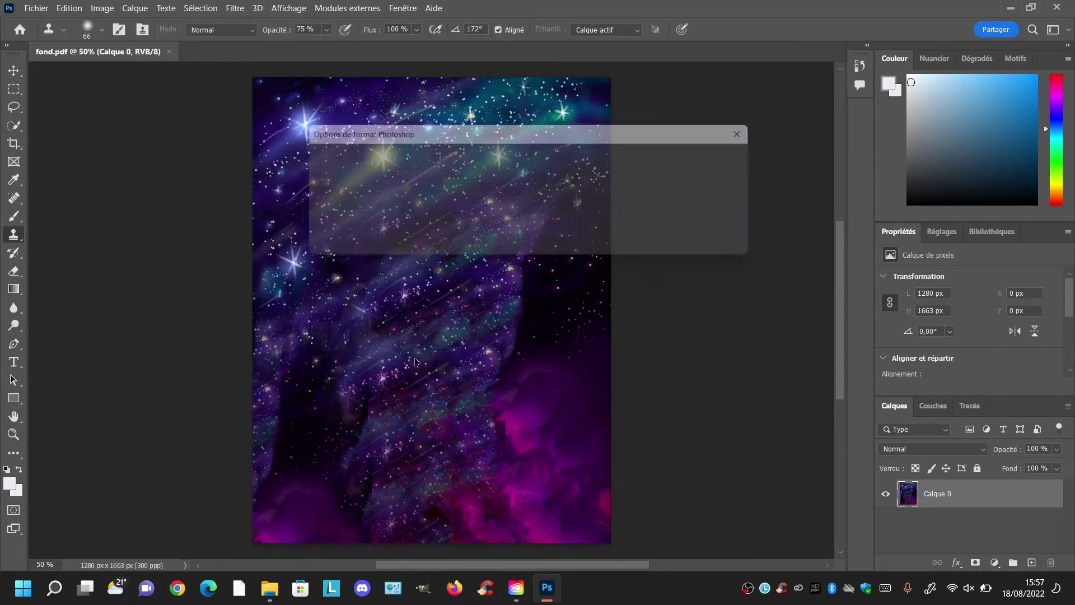
{"action": "left_click", "coordinate": [728, 158]}
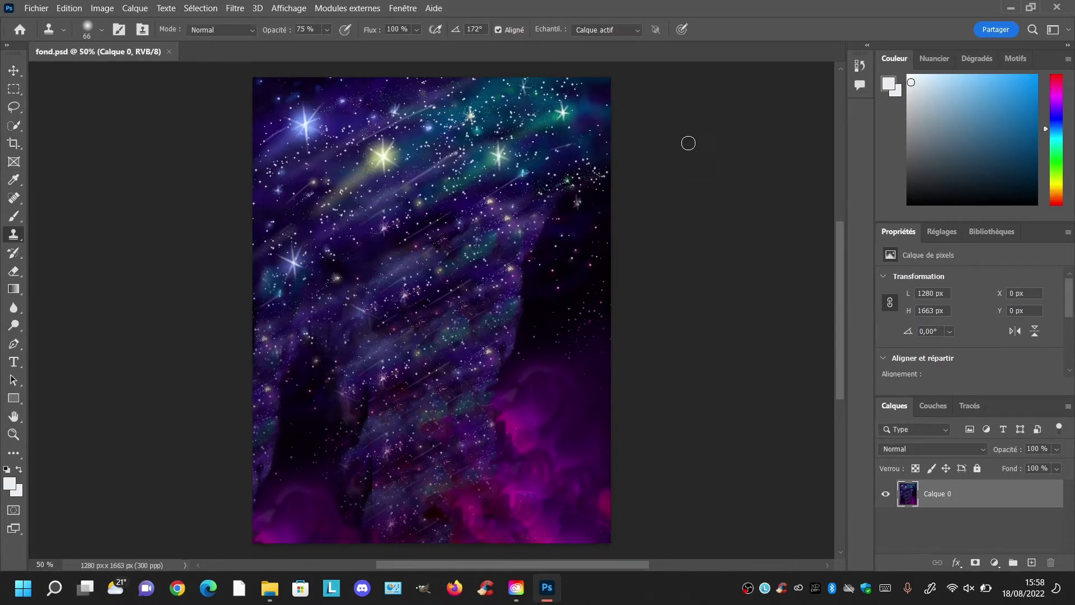
Export the finished background and close the Creative Cloud Desktop update window
{"action": "left_click", "coordinate": [37, 8]}
{"action": "mouse_move", "coordinate": [84, 233]}
{"action": "left_click", "coordinate": [275, 231]}
{"action": "left_click", "coordinate": [492, 316]}
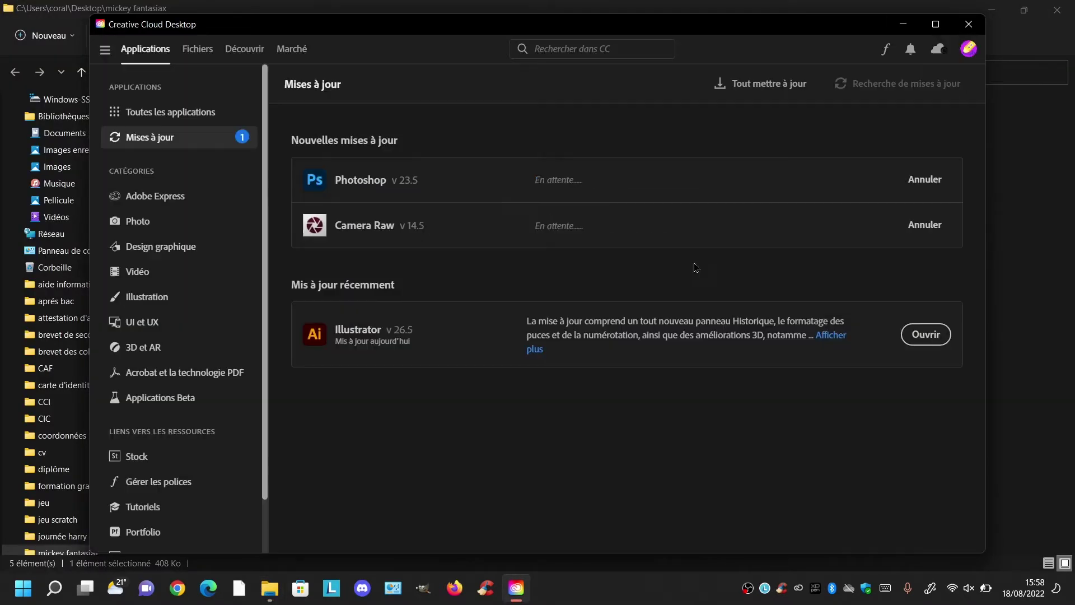
{"action": "left_click", "coordinate": [969, 23]}
Try to open mickey fantasia.jpg from the mickey fantasiax folder with another application
{"action": "right_click", "coordinate": [477, 147]}
{"action": "mouse_move", "coordinate": [560, 246]}
{"action": "left_click", "coordinate": [819, 275]}
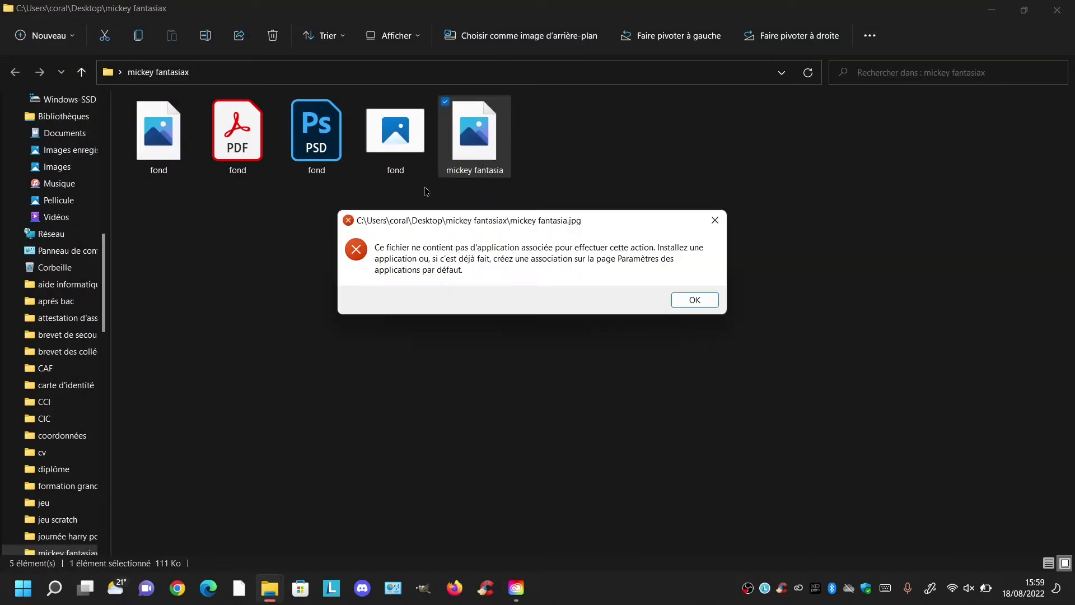
{"action": "left_click", "coordinate": [695, 300]}
Open mickey fantasia.jpg from the folder in Illustrator
{"action": "right_click", "coordinate": [483, 118]}
{"action": "mouse_move", "coordinate": [541, 218]}
{"action": "left_click", "coordinate": [842, 223]}
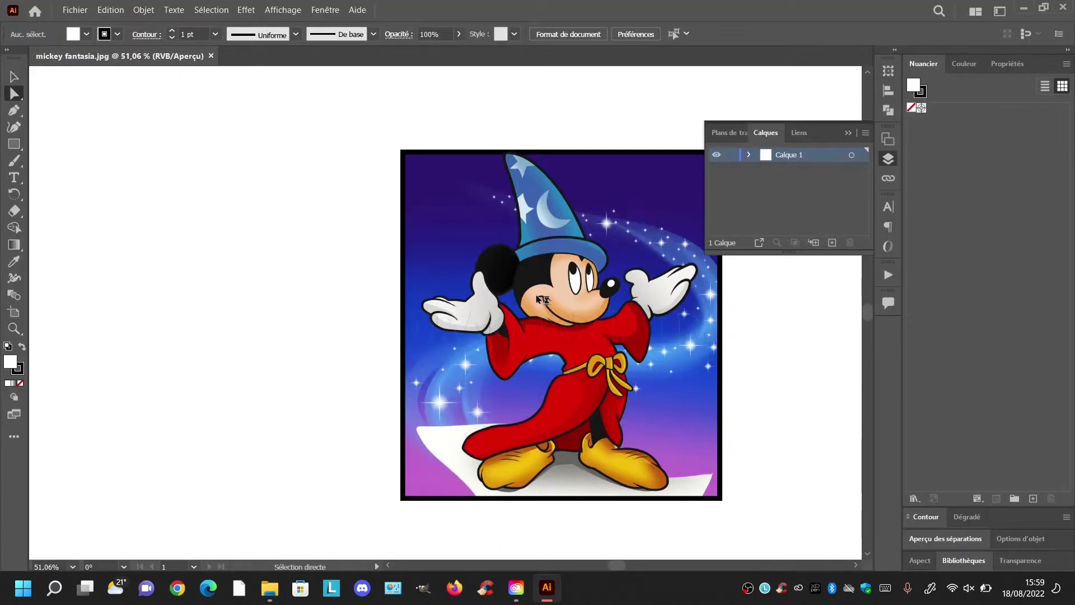
Edit the artboard from the document setup and shrink it to the outer edges of the Mickey picture
{"action": "key", "text": "ctrl+minus"}
{"action": "key", "text": "ctrl+minus"}
{"action": "key", "text": "ctrl+minus"}
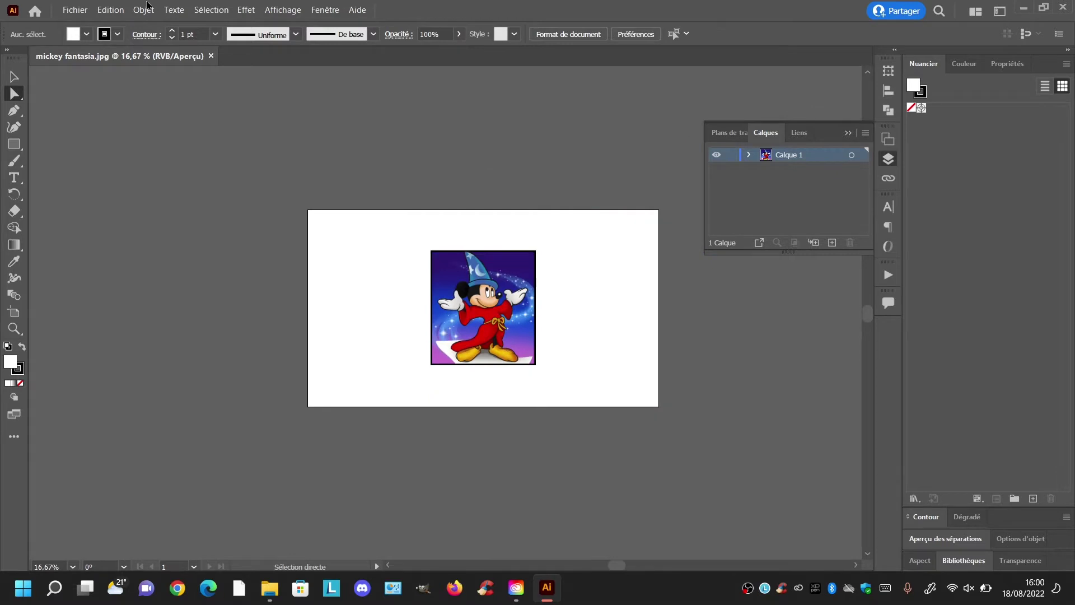
{"action": "left_click", "coordinate": [75, 10]}
{"action": "left_click", "coordinate": [148, 341]}
{"action": "left_click", "coordinate": [660, 177]}
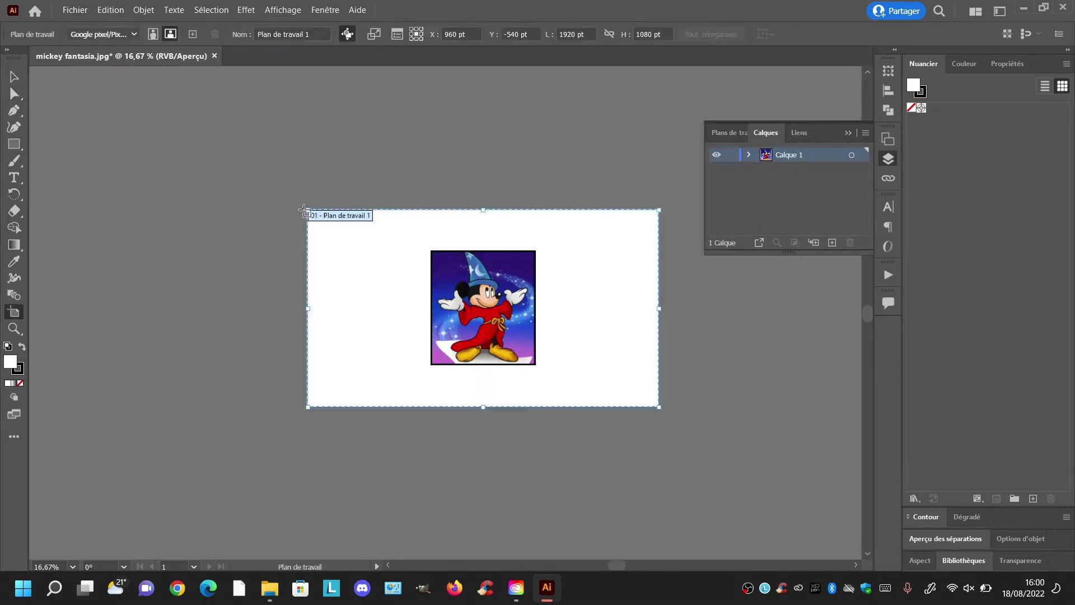
{"action": "left_click_drag", "start_coordinate": [307, 210], "coordinate": [430, 250]}
{"action": "left_click_drag", "start_coordinate": [659, 407], "coordinate": [536, 366]}
{"action": "left_click", "coordinate": [14, 76]}
Deselect the picture and rename its layer to fond
{"action": "key", "text": "ctrl+plus"}
{"action": "key", "text": "ctrl+plus"}
{"action": "key", "text": "ctrl+plus"}
{"action": "key", "text": "ctrl+plus"}
{"action": "left_click", "coordinate": [545, 286]}
{"action": "key", "text": "ctrl+minus"}
{"action": "key", "text": "ctrl+minus"}
{"action": "key", "text": "ctrl+plus"}
{"action": "key", "text": "ctrl+plus"}
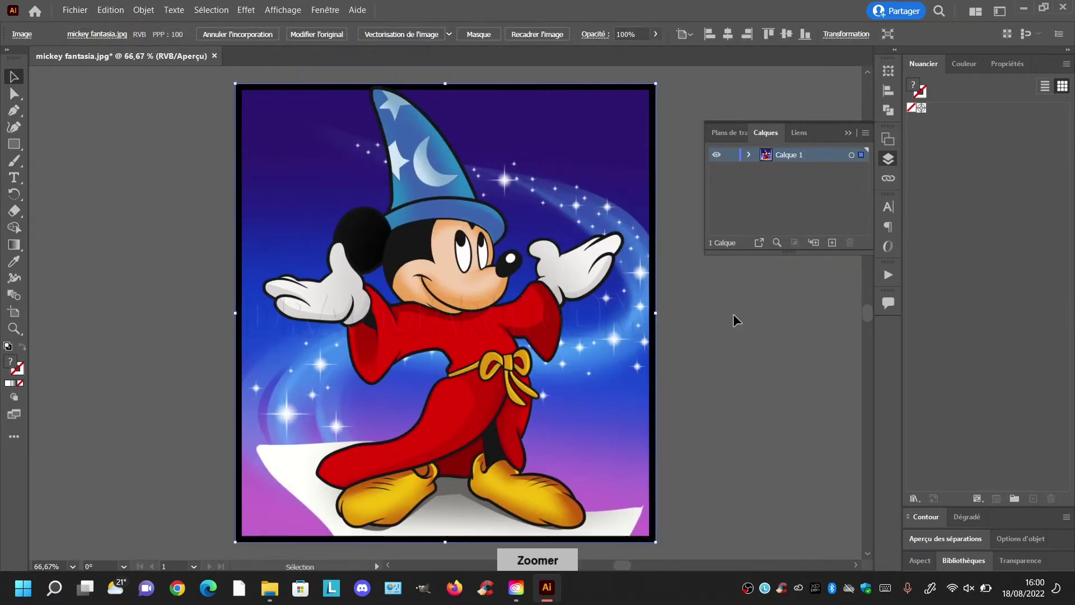
{"action": "left_click", "coordinate": [713, 308]}
{"action": "double_click", "coordinate": [795, 157]}
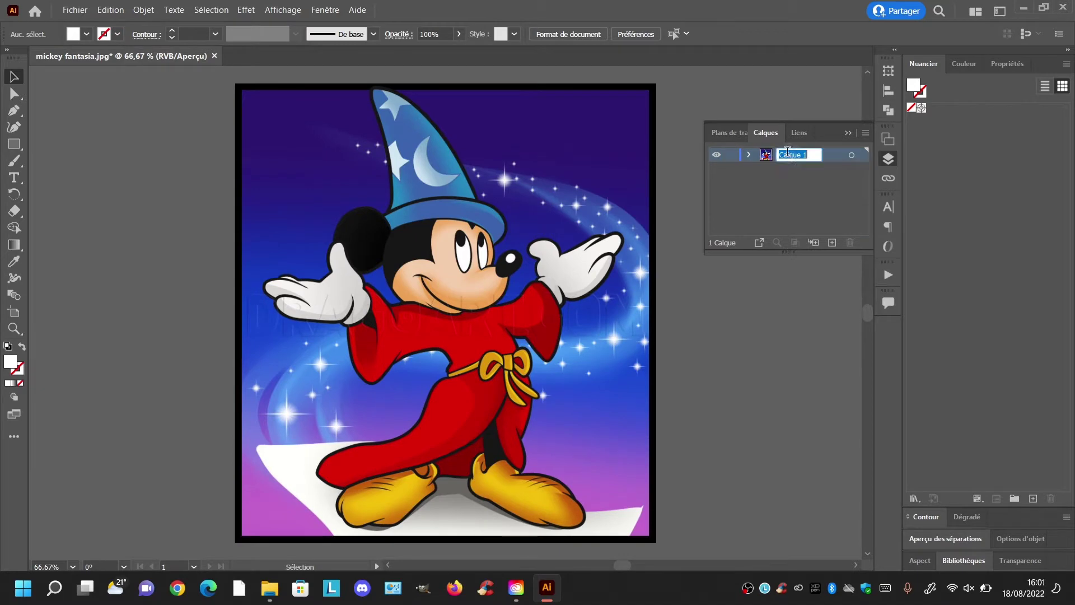
{"action": "type", "text": "fond"}
{"action": "key", "text": "Return"}
Save the document as mickey fantasia.ai with the default Illustrator options
{"action": "key", "text": "ctrl+shift+s"}
{"action": "left_click", "coordinate": [424, 424]}
{"action": "left_click", "coordinate": [608, 528]}
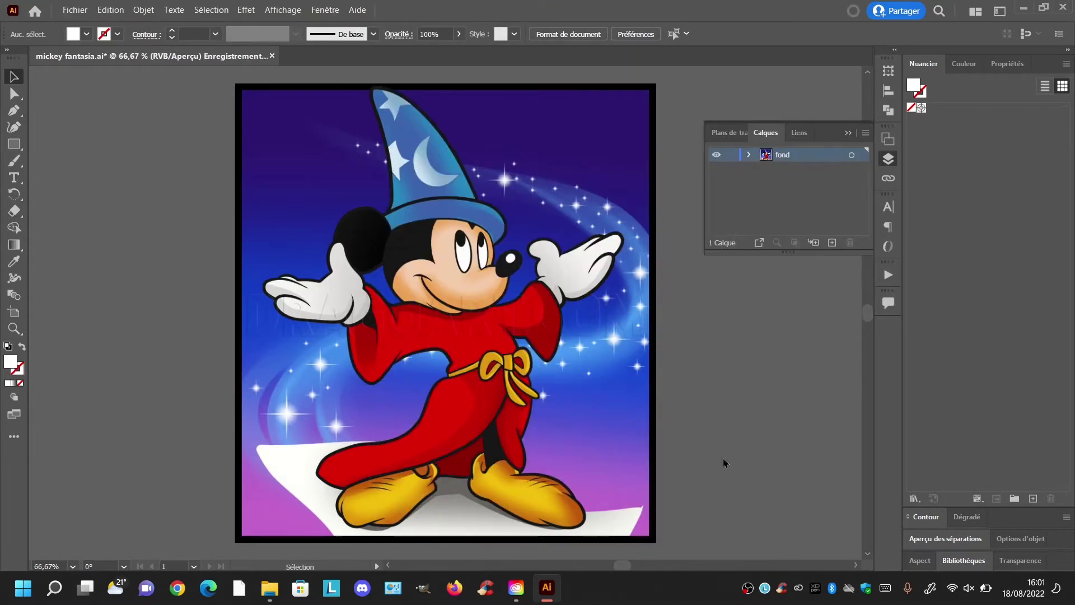
{"action": "key", "text": "ctrl+shift+s"}
{"action": "left_click", "coordinate": [490, 423]}
{"action": "key", "text": "ctrl+shift+s"}
{"action": "left_click", "coordinate": [490, 423]}
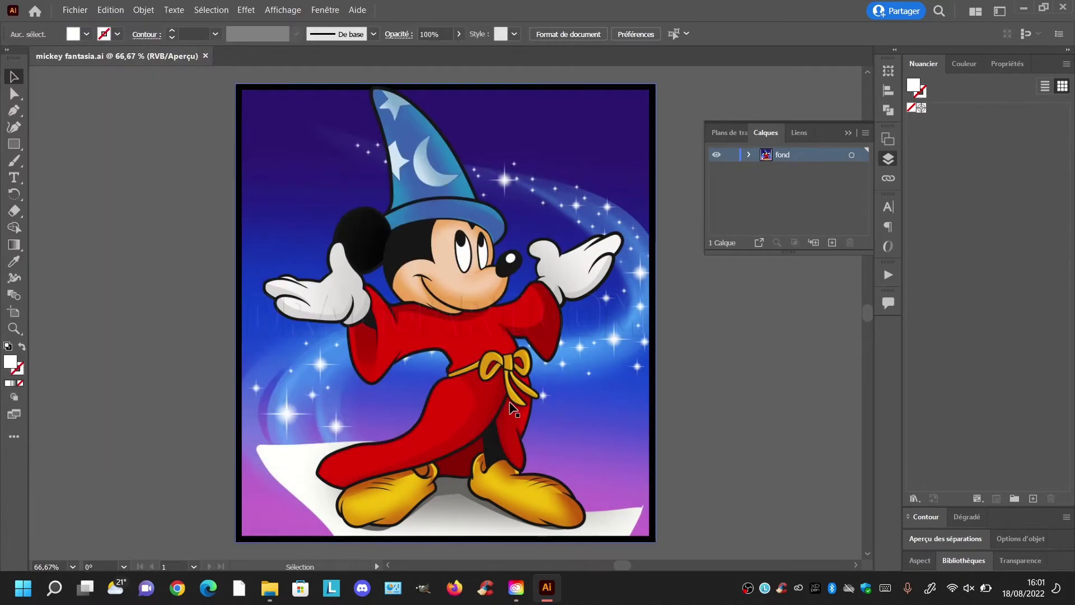
Lock the fond layer and add a layer above it named châpeau
{"action": "left_click", "coordinate": [832, 242]}
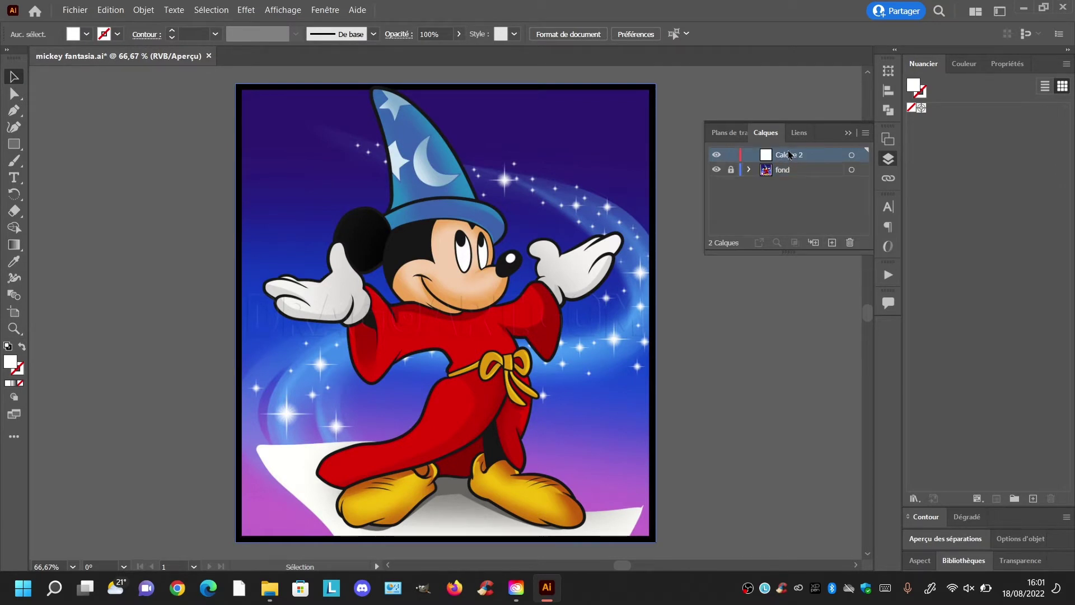
{"action": "double_click", "coordinate": [789, 155]}
{"action": "type", "text": "chapeau"}
{"action": "key", "text": "Return"}
Sample the black of Mickey's ear, save it as a global swatch named noir, and save the document
{"action": "key", "text": "i"}
{"action": "left_click", "coordinate": [370, 224]}
{"action": "left_click", "coordinate": [1066, 63]}
{"action": "left_click", "coordinate": [952, 66]}
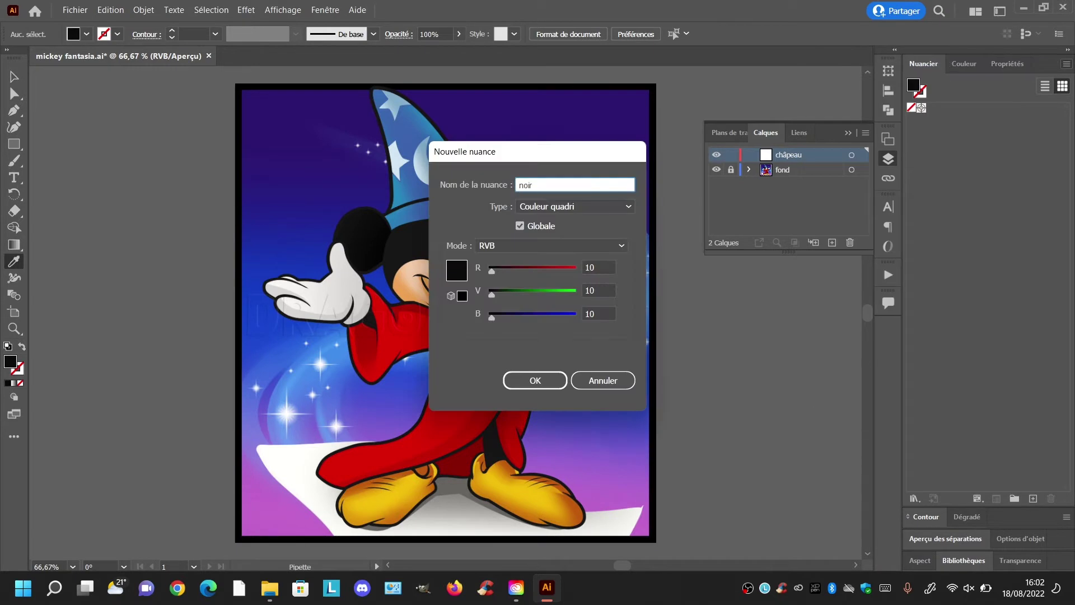
{"action": "key", "text": "Return"}
{"action": "key", "text": "ctrl+s"}
Activate the Paintbrush with the noir swatch as the fill colour
{"action": "key", "text": "b"}
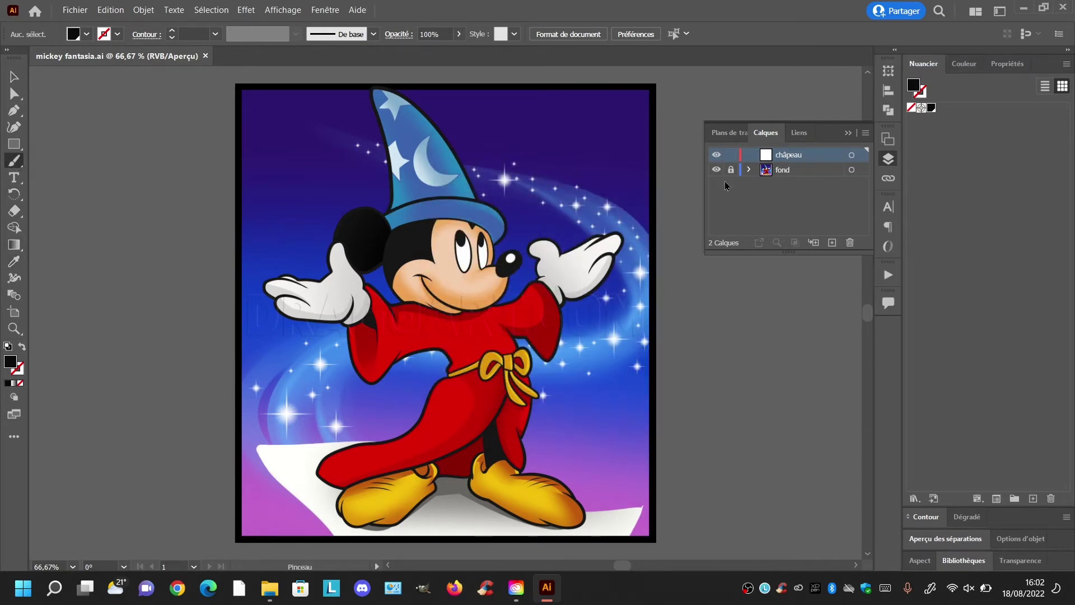
{"action": "left_click", "coordinate": [931, 108]}
{"action": "left_click", "coordinate": [21, 347]}
{"action": "left_click", "coordinate": [21, 347]}
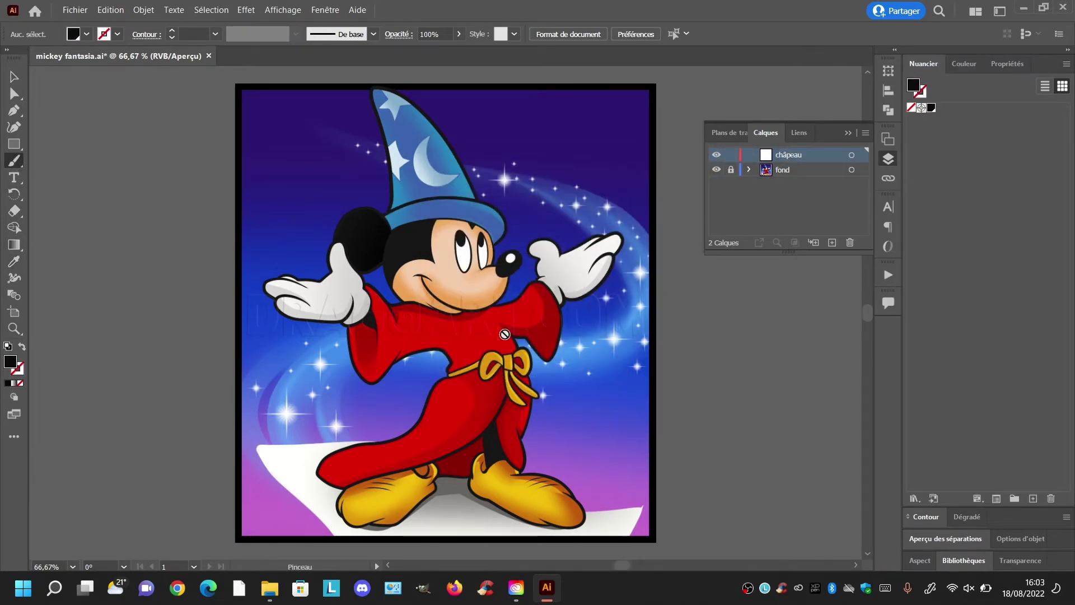
Add a sublayer named contour inside the châpeau layer
{"action": "left_click", "coordinate": [814, 243]}
{"action": "double_click", "coordinate": [807, 170]}
{"action": "type", "text": "contour"}
{"action": "key", "text": "Return"}
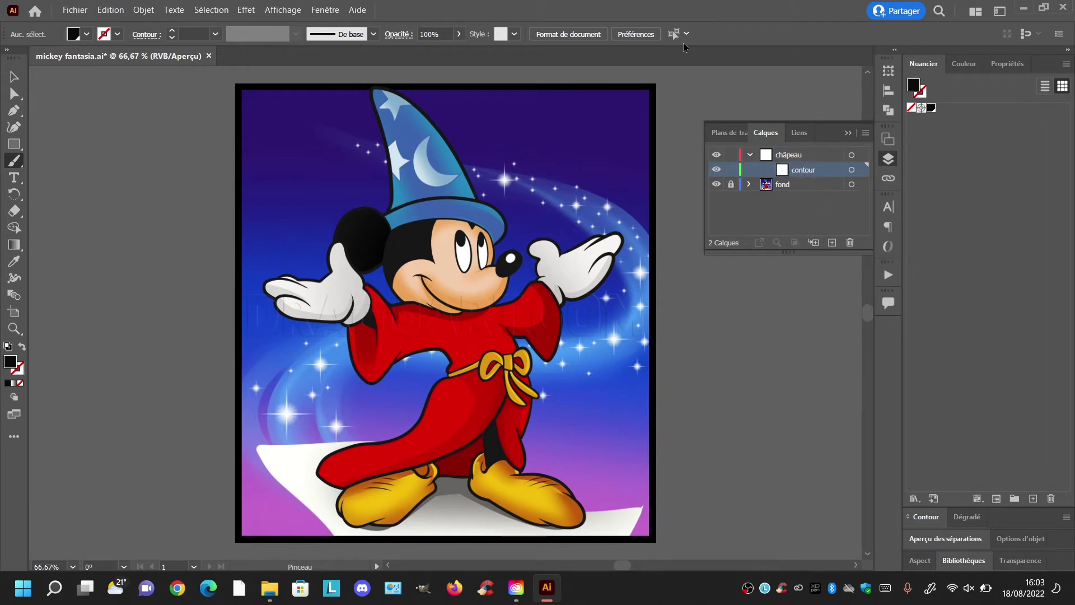
Trace both sides of the hat's cone in black with the Blob Brush on the contour sublayer
{"action": "left_click", "coordinate": [14, 162]}
{"action": "left_click_drag", "start_coordinate": [79, 185], "coordinate": [79, 180]}
{"action": "mouse_move", "coordinate": [391, 207]}
{"action": "left_mouse_down"}
{"action": "mouse_move", "coordinate": [364, 74]}
{"action": "mouse_move", "coordinate": [446, 138]}
{"action": "mouse_move", "coordinate": [479, 182]}
{"action": "left_mouse_up"}
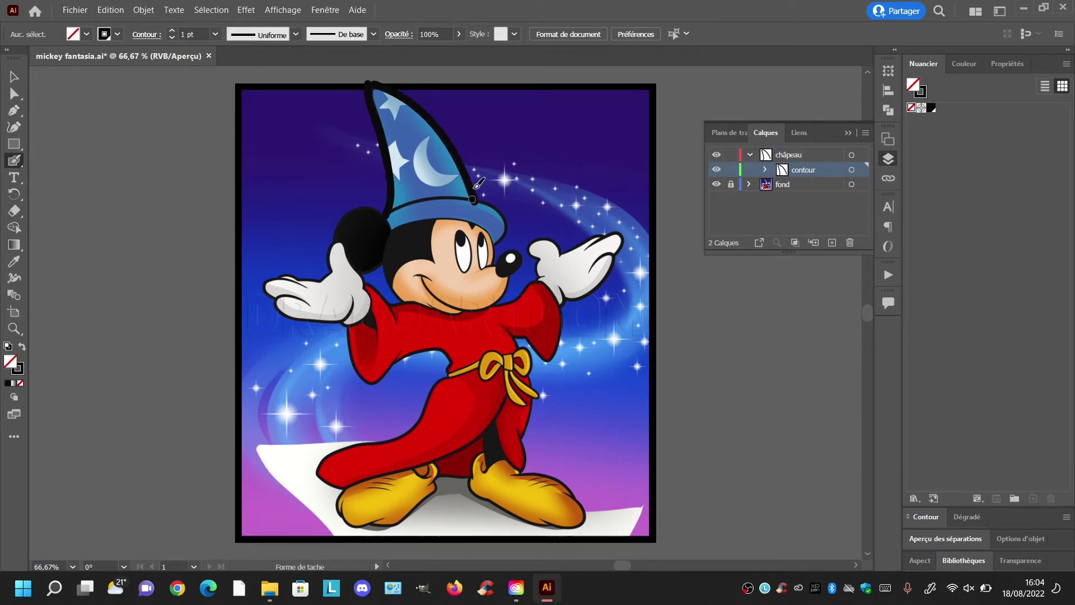
{"action": "mouse_move", "coordinate": [389, 214]}
{"action": "left_mouse_down"}
{"action": "mouse_move", "coordinate": [461, 198]}
{"action": "mouse_move", "coordinate": [504, 236]}
{"action": "mouse_move", "coordinate": [493, 244]}
{"action": "mouse_move", "coordinate": [398, 209]}
{"action": "mouse_move", "coordinate": [507, 220]}
{"action": "mouse_move", "coordinate": [495, 245]}
{"action": "left_mouse_up"}
{"action": "key", "text": "ctrl+z"}
{"action": "key", "text": "ctrl+s"}
{"action": "key", "text": "ctrl+z"}
{"action": "key", "text": "ctrl+z"}
{"action": "key", "text": "ctrl+shift+z"}
Trace the upper and lower edges of the hat's brim in black
{"action": "mouse_move", "coordinate": [390, 212]}
{"action": "left_mouse_down"}
{"action": "mouse_move", "coordinate": [449, 197]}
{"action": "mouse_move", "coordinate": [506, 226]}
{"action": "mouse_move", "coordinate": [495, 244]}
{"action": "left_mouse_up"}
{"action": "mouse_move", "coordinate": [390, 225]}
{"action": "left_mouse_down"}
{"action": "mouse_move", "coordinate": [482, 224]}
{"action": "mouse_move", "coordinate": [496, 242]}
{"action": "left_mouse_up"}
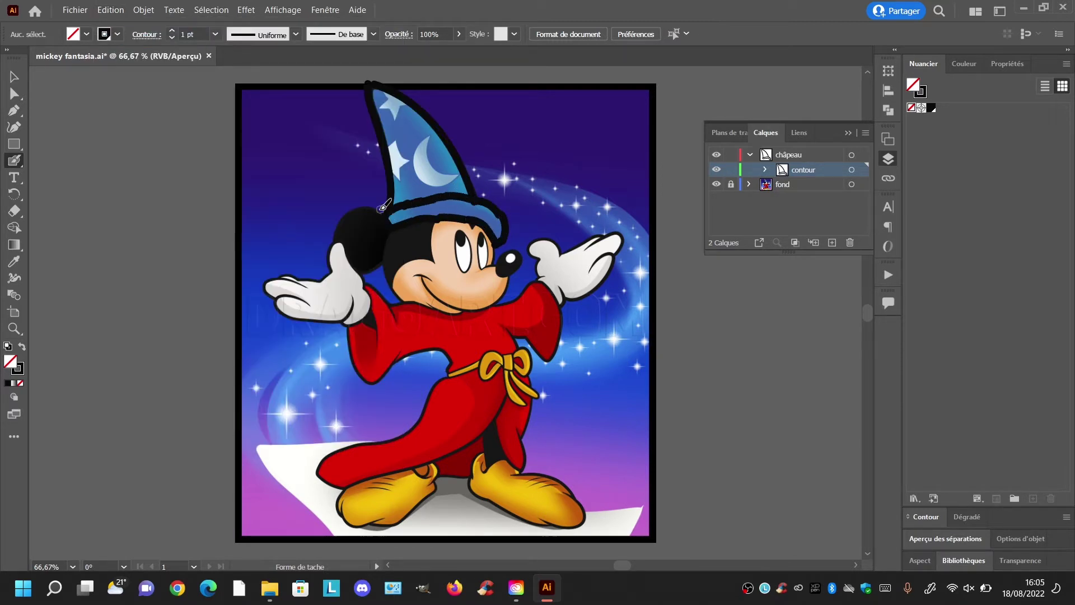
{"action": "key", "text": "i"}
{"action": "left_click", "coordinate": [469, 203]}
{"action": "left_click", "coordinate": [1066, 63]}
{"action": "left_click", "coordinate": [1013, 67]}
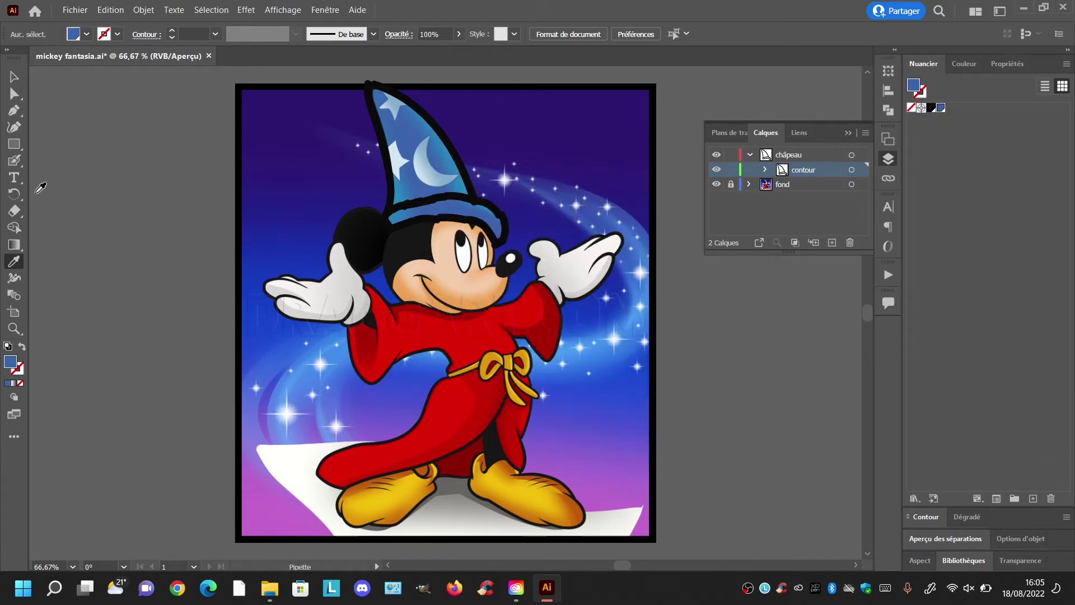
{"action": "left_click", "coordinate": [14, 161]}
{"action": "key", "text": "ctrl+z"}
{"action": "left_click", "coordinate": [22, 346]}
{"action": "left_click", "coordinate": [1051, 498]}
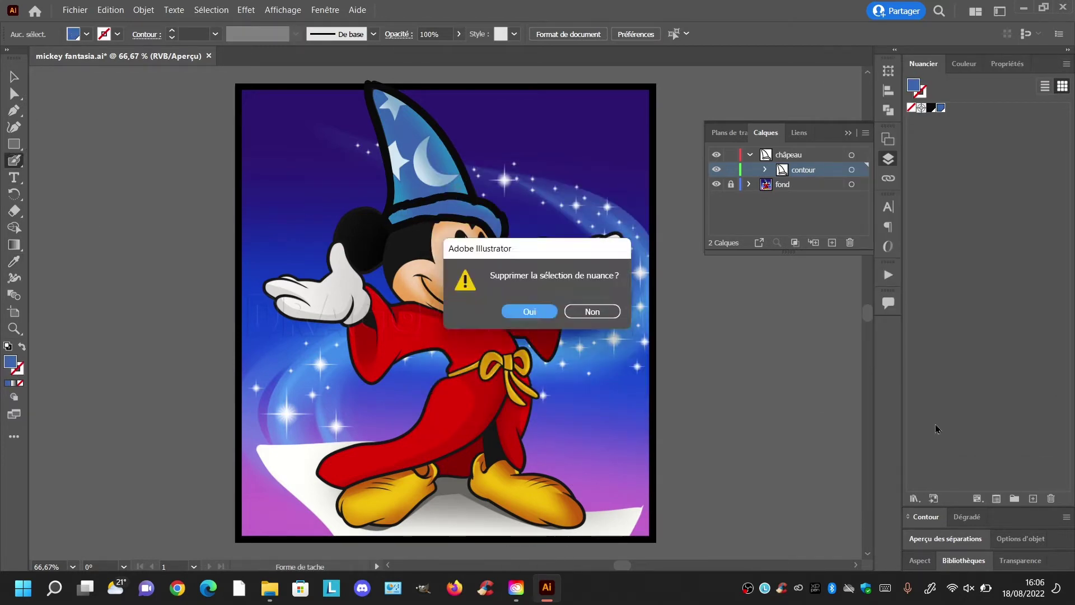
{"action": "left_click", "coordinate": [531, 311]}
Sample the blue of the hat's brim and save it as a swatch named bleu
{"action": "left_click", "coordinate": [14, 261]}
{"action": "left_click", "coordinate": [398, 214]}
{"action": "left_click", "coordinate": [1066, 64]}
{"action": "left_click", "coordinate": [1012, 67]}
{"action": "type", "text": "bleu"}
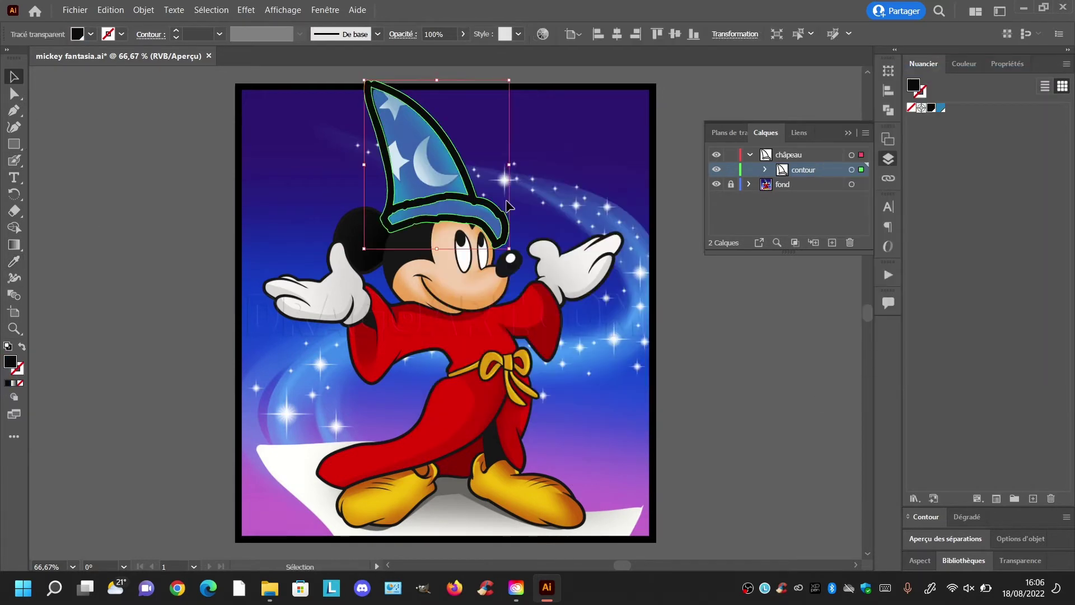
Add a sublayer named interieur inside the châpeau layer
{"action": "double_click", "coordinate": [806, 169]}
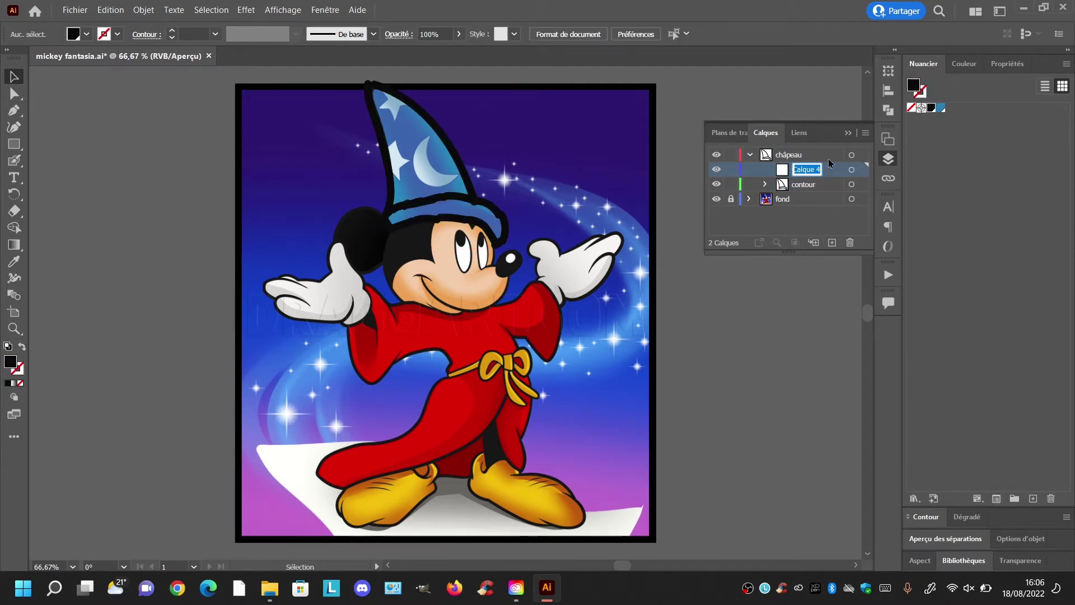
{"action": "type", "text": "interieur"}
{"action": "key", "text": "Return"}
Fill the hat's cone with the bleu swatch using the Blob Brush on interieur, and move that sublayer below contour
{"action": "left_click", "coordinate": [941, 108]}
{"action": "left_click", "coordinate": [14, 160]}
{"action": "left_click_drag", "start_coordinate": [499, 234], "coordinate": [495, 218]}
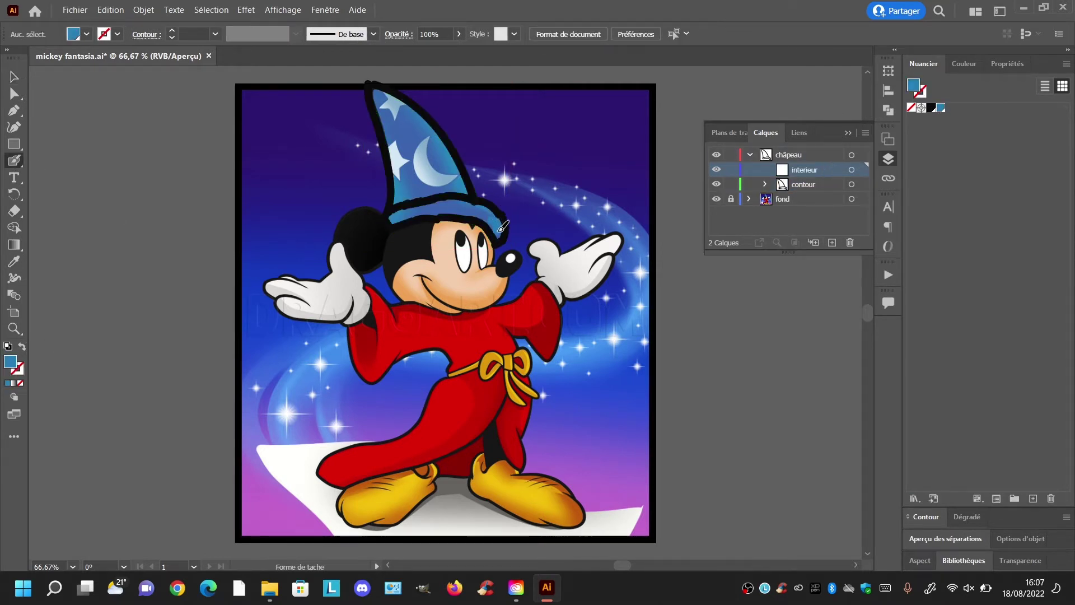
{"action": "mouse_move", "coordinate": [395, 219]}
{"action": "left_mouse_down"}
{"action": "mouse_move", "coordinate": [476, 206]}
{"action": "mouse_move", "coordinate": [395, 212]}
{"action": "left_mouse_up"}
{"action": "left_click_drag", "start_coordinate": [376, 92], "coordinate": [419, 134]}
{"action": "left_click_drag", "start_coordinate": [805, 169], "coordinate": [805, 191]}
{"action": "mouse_move", "coordinate": [472, 188]}
{"action": "left_mouse_down"}
{"action": "mouse_move", "coordinate": [401, 193]}
{"action": "mouse_move", "coordinate": [403, 110]}
{"action": "mouse_move", "coordinate": [416, 198]}
{"action": "mouse_move", "coordinate": [455, 189]}
{"action": "mouse_move", "coordinate": [434, 184]}
{"action": "left_mouse_up"}
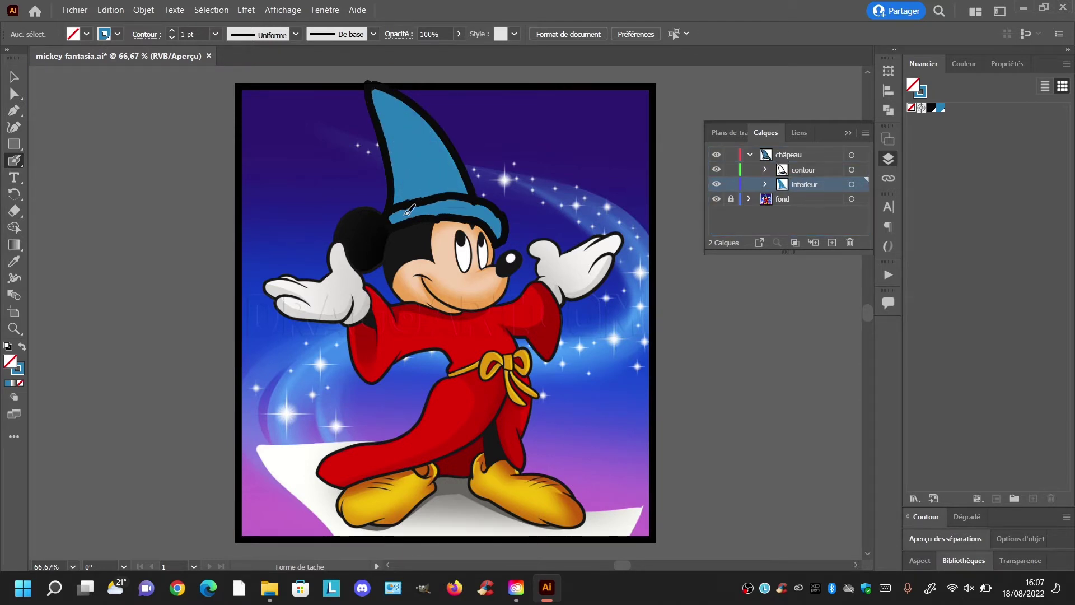
Hide the interieur sublayer, add a sublayer named lunes above contour, and save the file
{"action": "left_click", "coordinate": [716, 184]}
{"action": "left_click", "coordinate": [806, 170]}
{"action": "left_click", "coordinate": [832, 243]}
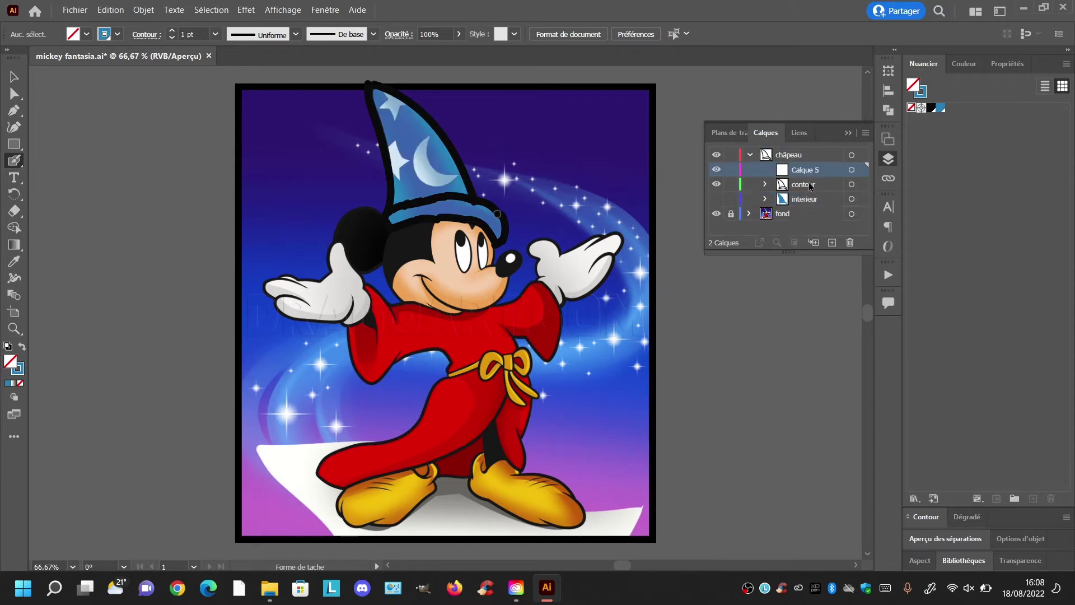
{"action": "double_click", "coordinate": [814, 169]}
{"action": "type", "text": "lunes"}
{"action": "key", "text": "Return"}
{"action": "key", "text": "ctrl+s"}
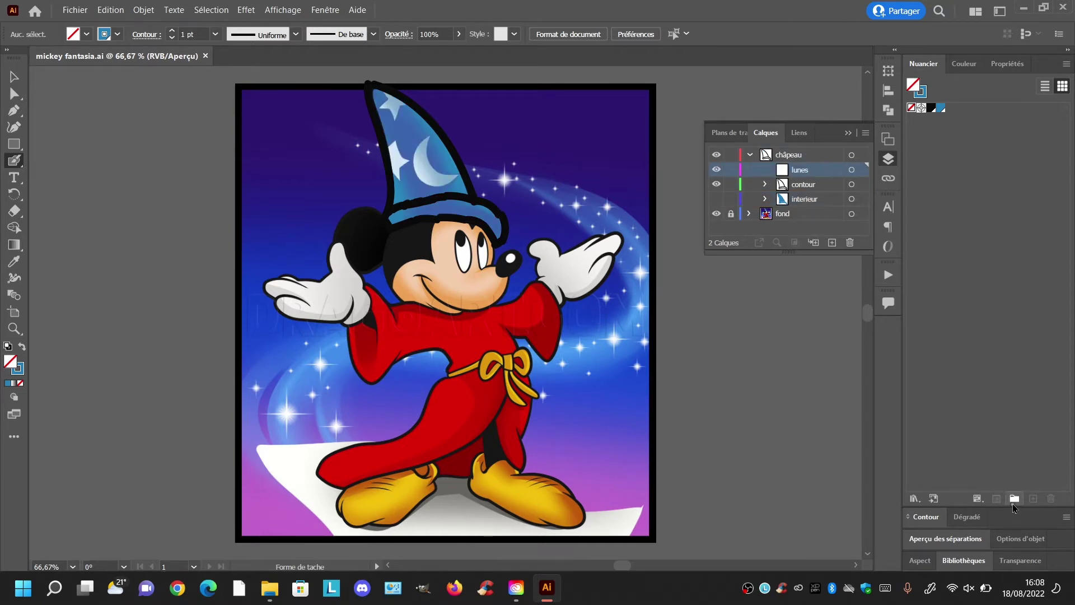
Create a new colour group in the swatches and move the bleu swatch into it
{"action": "left_click", "coordinate": [1014, 498]}
{"action": "key", "text": "Return"}
{"action": "left_click_drag", "start_coordinate": [941, 108], "coordinate": [912, 119]}
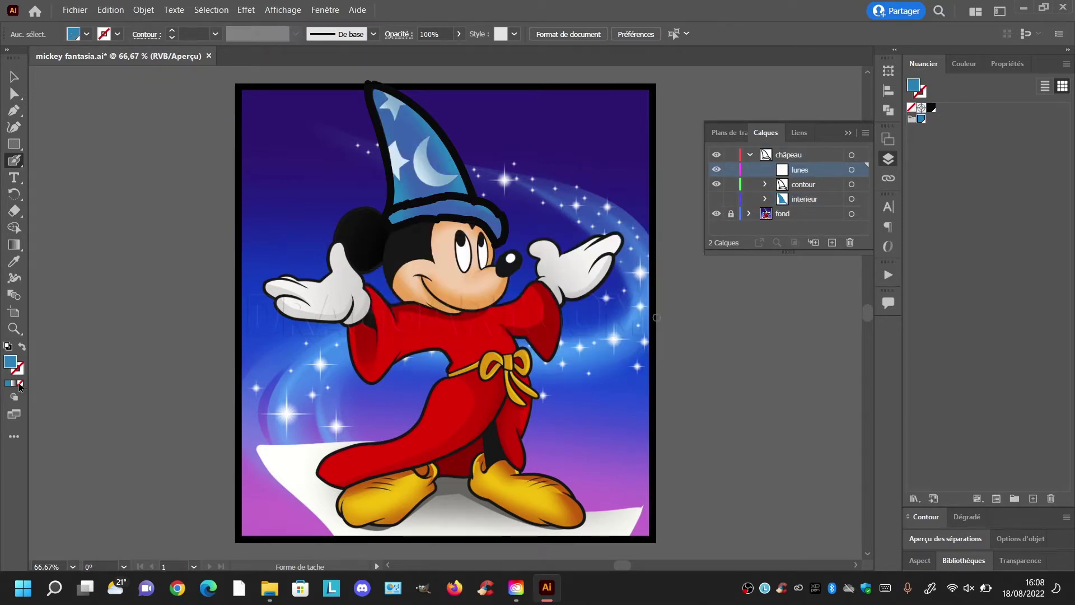
Sample the light blue of the hat's moon and save it as a swatch named bleu 2 in the colour group
{"action": "left_click", "coordinate": [911, 108]}
{"action": "key", "text": "i"}
{"action": "left_click", "coordinate": [424, 163]}
{"action": "left_click", "coordinate": [1066, 63]}
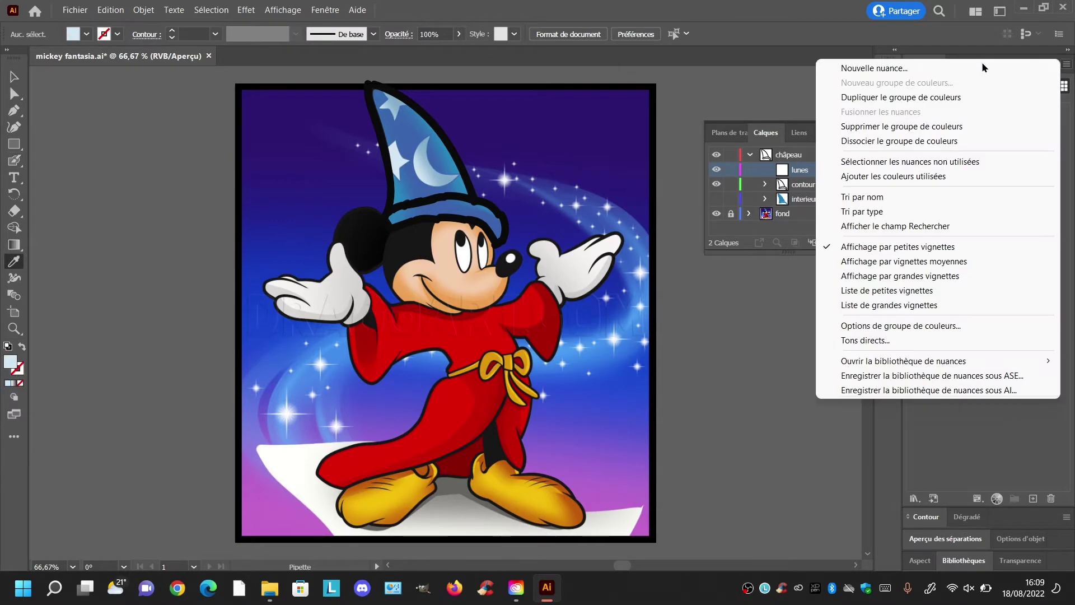
{"action": "left_click", "coordinate": [982, 66]}
{"action": "type", "text": "bleu 2"}
{"action": "key", "text": "Return"}
Paint the hat's crescent moon in bleu 2 with the Blob Brush on the lunes sublayer
{"action": "key", "text": "shift+b"}
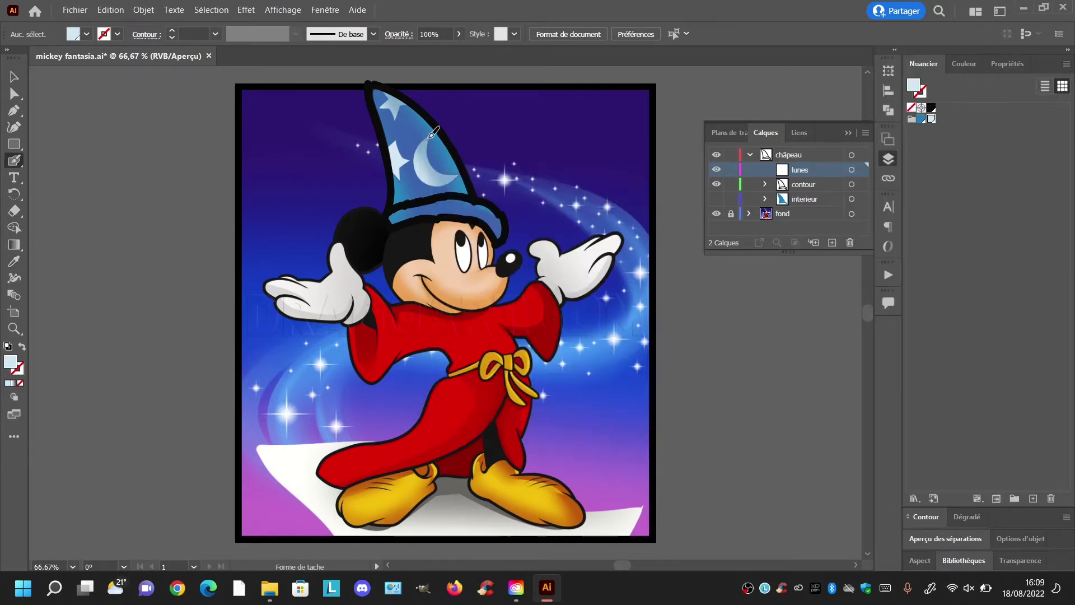
{"action": "mouse_move", "coordinate": [427, 138]}
{"action": "left_mouse_down"}
{"action": "mouse_move", "coordinate": [416, 163]}
{"action": "mouse_move", "coordinate": [455, 179]}
{"action": "mouse_move", "coordinate": [430, 163]}
{"action": "mouse_move", "coordinate": [434, 179]}
{"action": "left_mouse_up"}
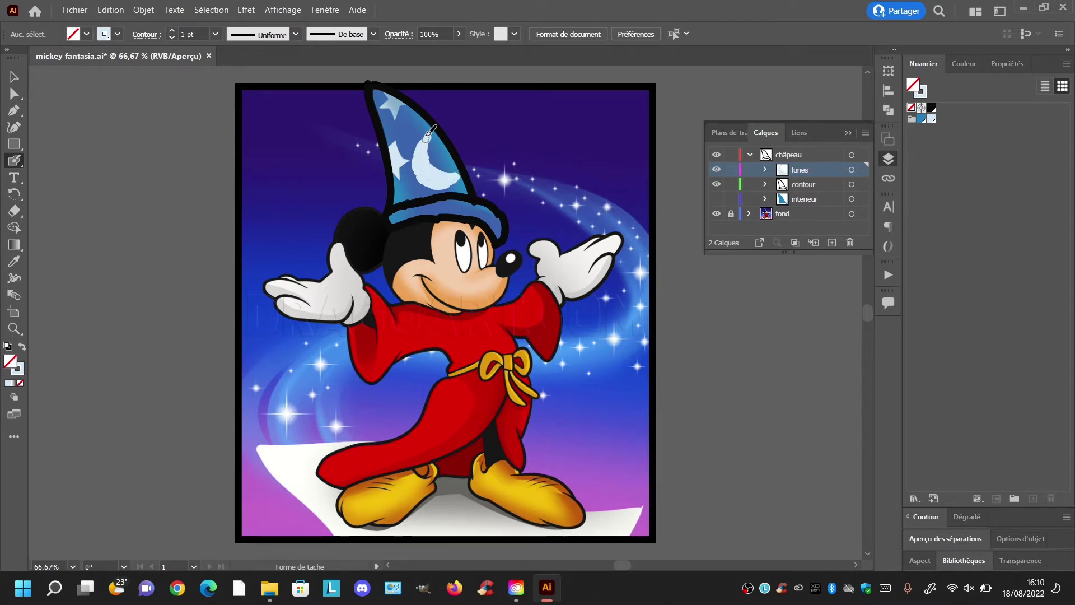
Add a sublayer named étoiles between contour and interieur, and save the file
{"action": "left_click", "coordinate": [826, 202]}
{"action": "left_click", "coordinate": [833, 242]}
{"action": "double_click", "coordinate": [806, 199]}
{"action": "type", "text": "étoiles"}
{"action": "key", "text": "Return"}
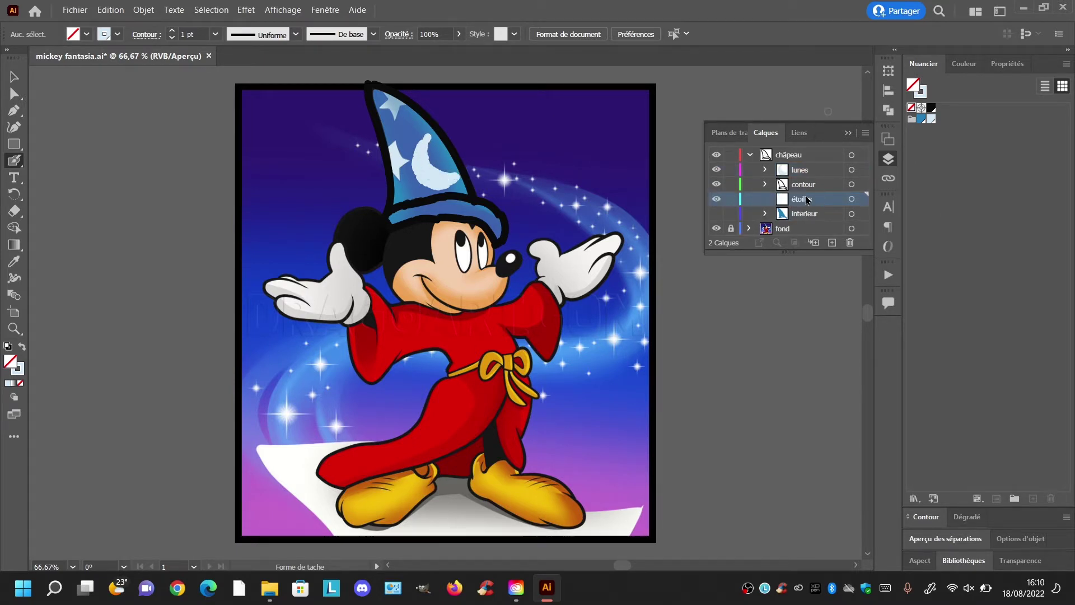
{"action": "key", "text": "ctrl+s"}
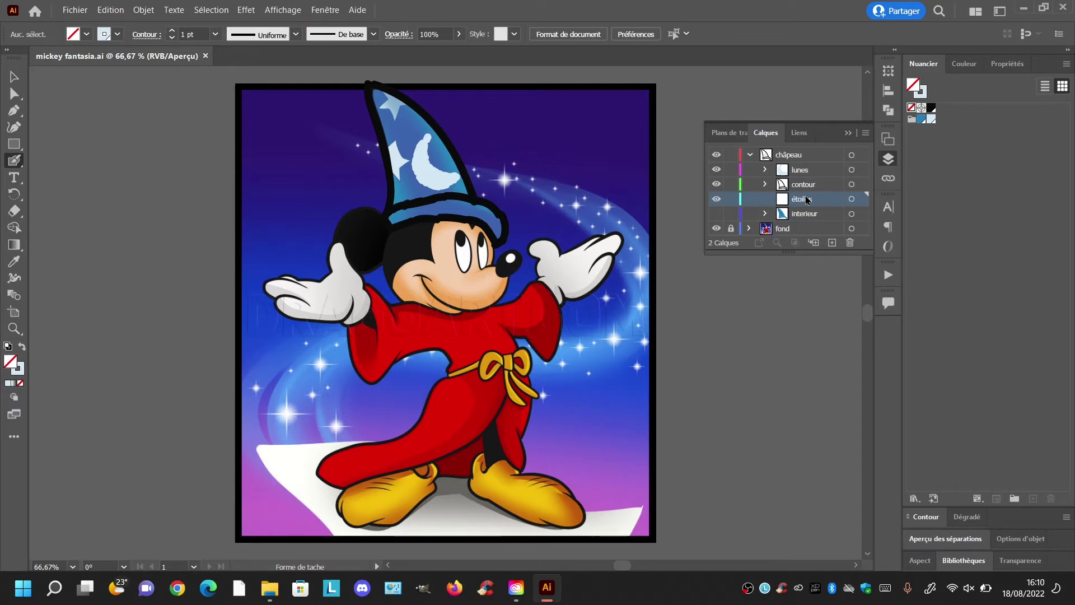
Paint the hat's two stars in bleu 2 on the étoiles sublayer, and hide the fond layer
{"action": "mouse_move", "coordinate": [400, 169]}
{"action": "left_mouse_down"}
{"action": "mouse_move", "coordinate": [406, 151]}
{"action": "mouse_move", "coordinate": [392, 147]}
{"action": "left_mouse_up"}
{"action": "mouse_move", "coordinate": [392, 92]}
{"action": "left_mouse_down"}
{"action": "mouse_move", "coordinate": [392, 109]}
{"action": "mouse_move", "coordinate": [401, 102]}
{"action": "left_mouse_up"}
{"action": "key", "text": "v"}
{"action": "left_click", "coordinate": [750, 154]}
{"action": "left_click", "coordinate": [715, 170]}
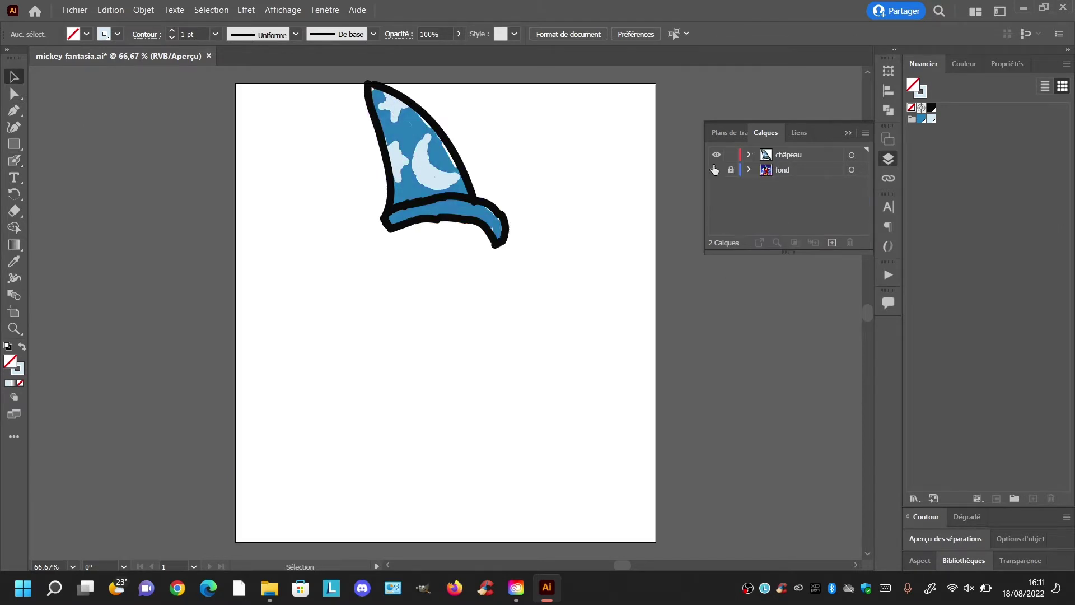
Fill the unpainted gaps in the hat's brim and cone with the bleu swatch on the interieur sublayer
{"action": "left_click", "coordinate": [750, 155]}
{"action": "left_click", "coordinate": [804, 213]}
{"action": "key", "text": "shift+b"}
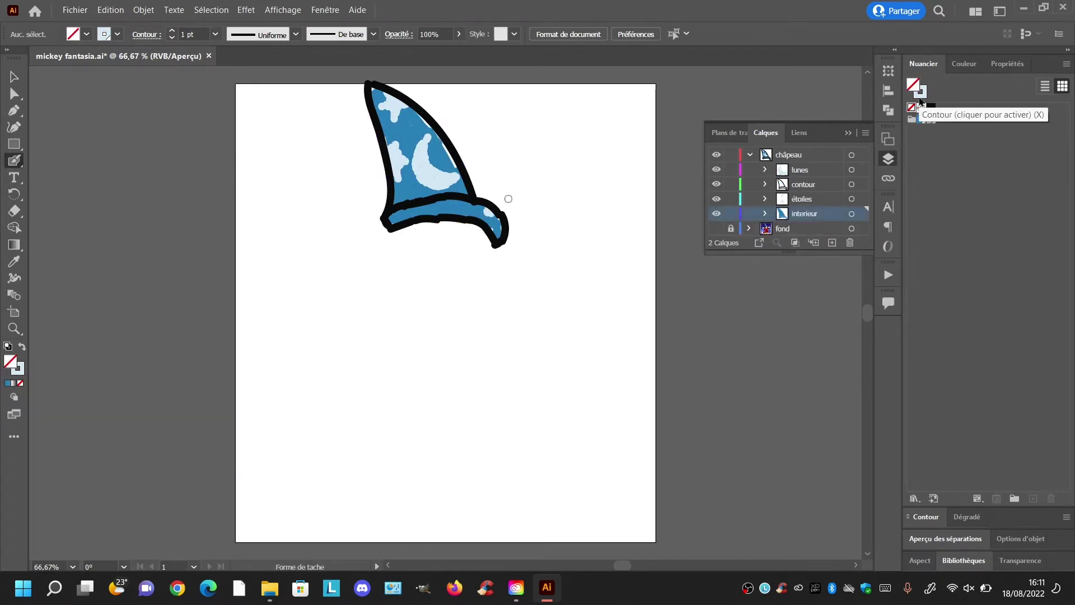
{"action": "left_click", "coordinate": [924, 95]}
{"action": "left_click", "coordinate": [921, 119]}
{"action": "left_click_drag", "start_coordinate": [491, 208], "coordinate": [500, 227]}
{"action": "left_click_drag", "start_coordinate": [403, 212], "coordinate": [392, 222]}
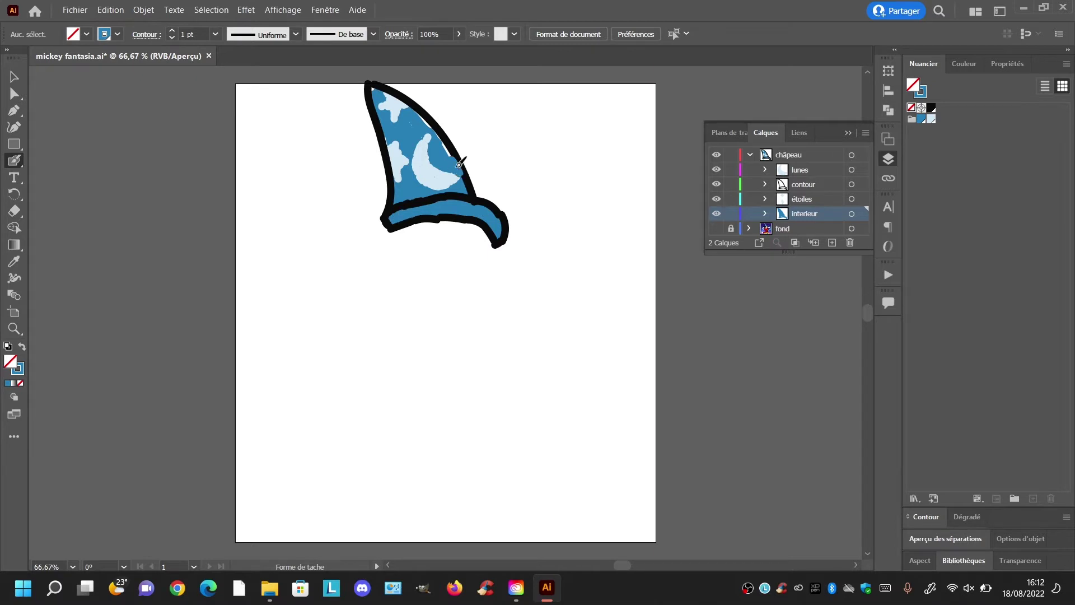
{"action": "left_click_drag", "start_coordinate": [456, 168], "coordinate": [436, 131]}
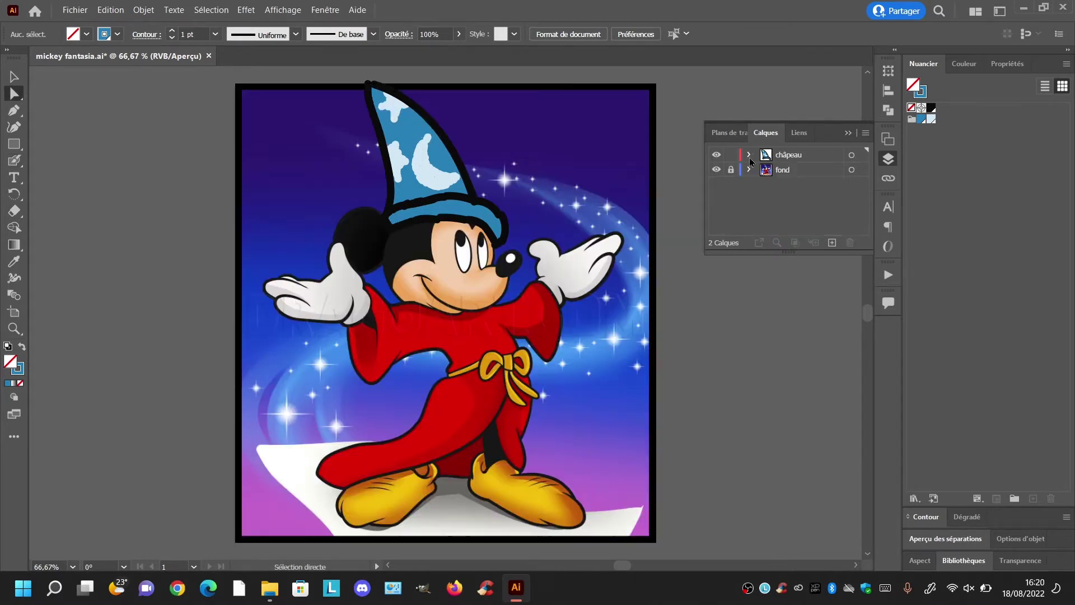
Add a new layer named oreille above the châpeau layer
{"action": "key", "text": "ctrl+l"}
{"action": "double_click", "coordinate": [790, 155]}
{"action": "type", "text": "oreille"}
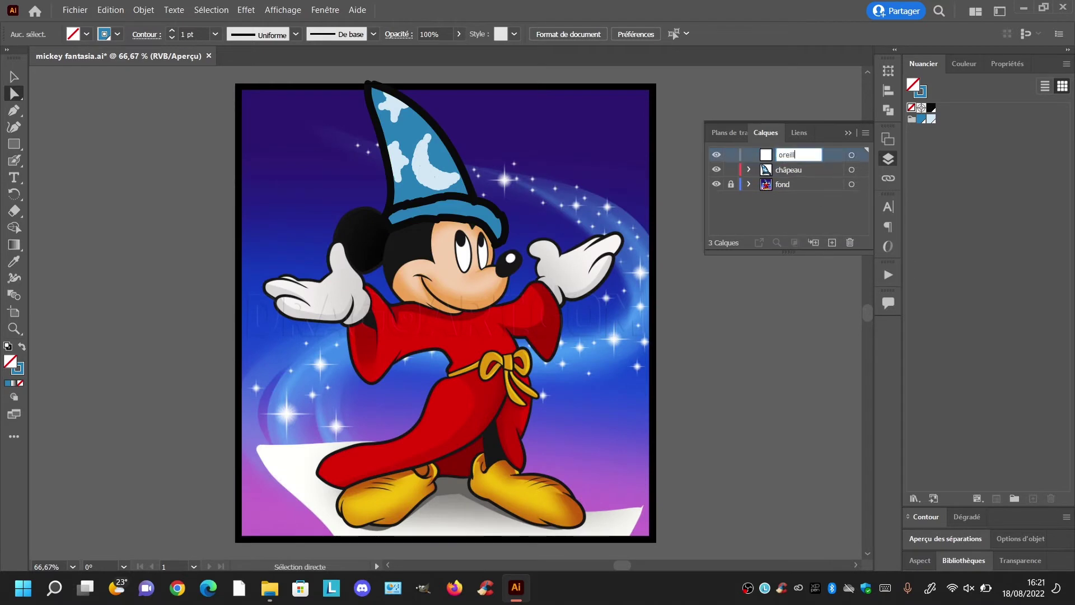
{"action": "key", "text": "Return"}
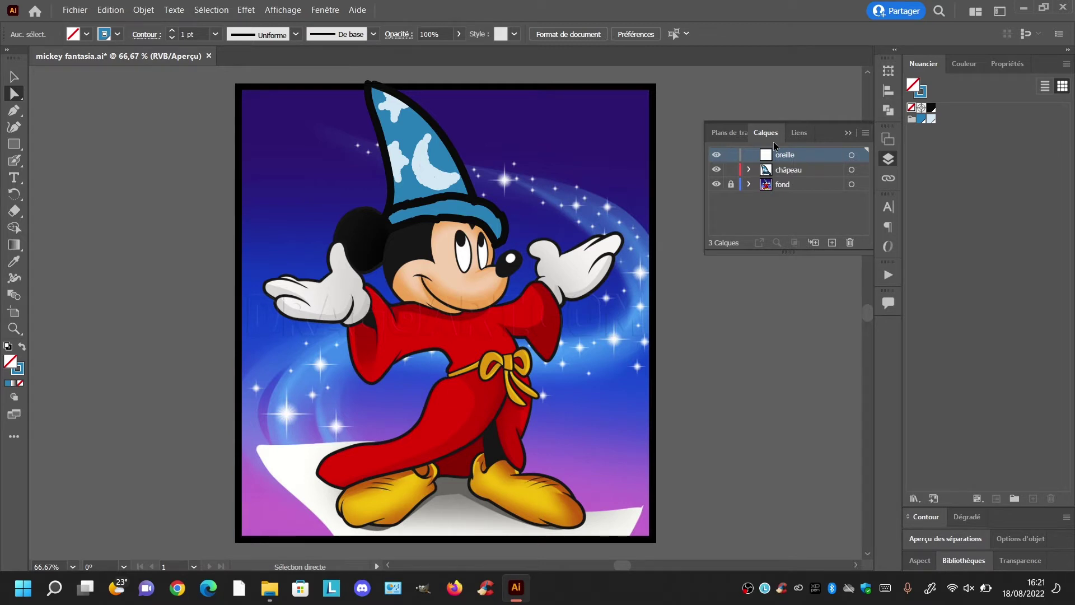
Paint Mickey's ear solid black with the Blob Brush, and undo the last stroke
{"action": "key", "text": "shift+b"}
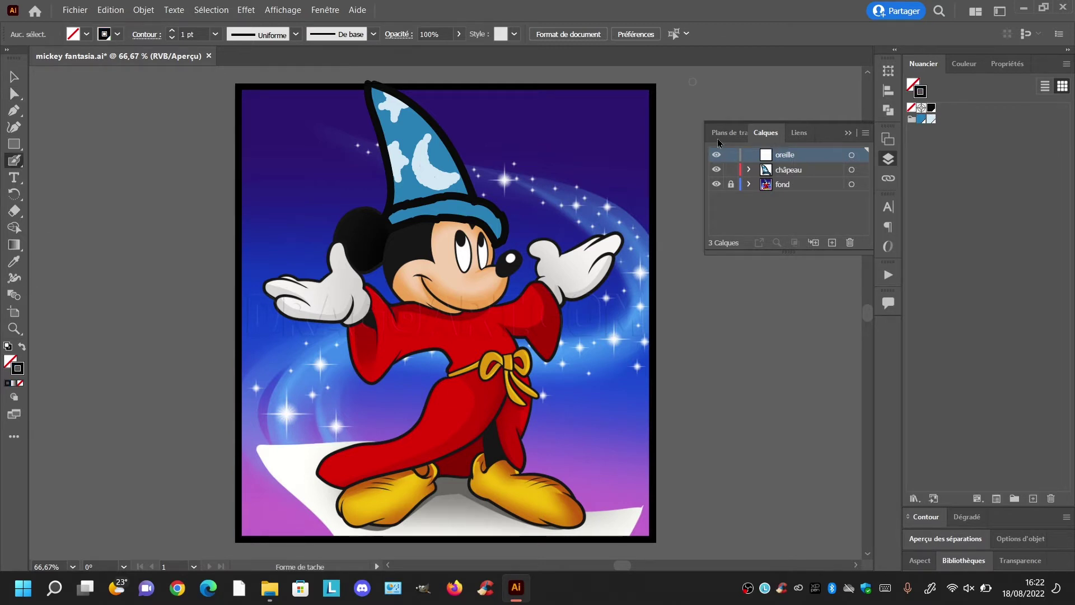
{"action": "mouse_move", "coordinate": [337, 230]}
{"action": "left_mouse_down"}
{"action": "mouse_move", "coordinate": [371, 274]}
{"action": "mouse_move", "coordinate": [398, 251]}
{"action": "mouse_move", "coordinate": [381, 267]}
{"action": "mouse_move", "coordinate": [379, 228]}
{"action": "mouse_move", "coordinate": [359, 244]}
{"action": "left_mouse_up"}
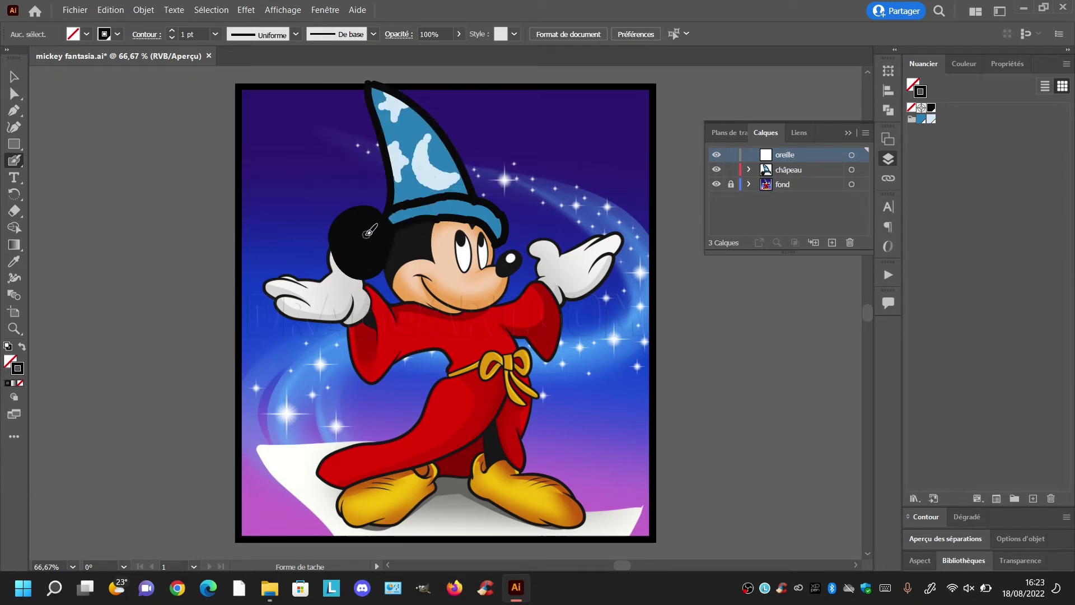
{"action": "key", "text": "ctrl+z"}
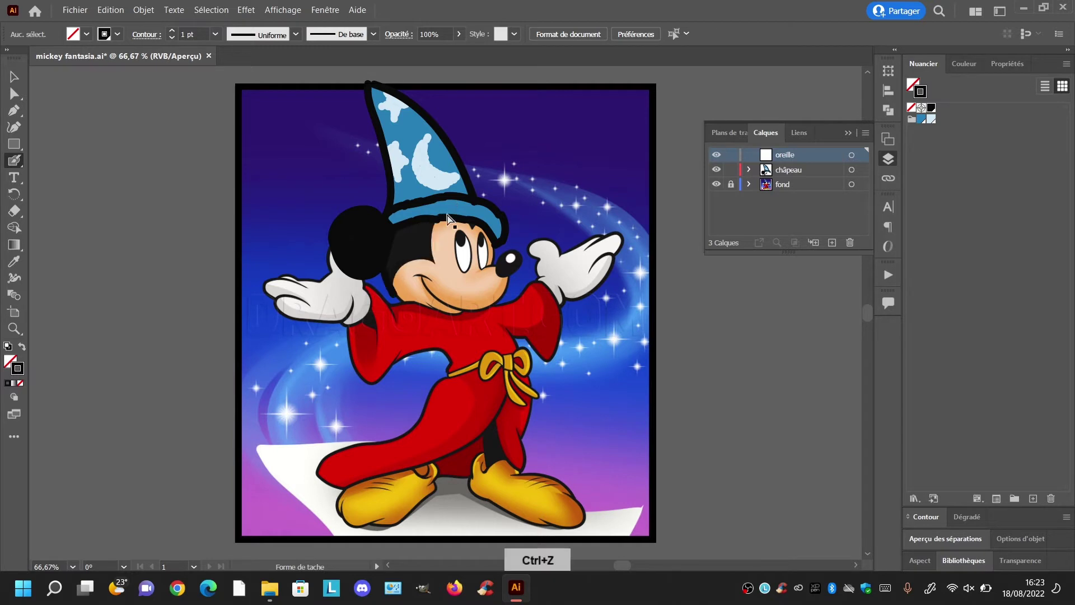
Examine the châpeau sublayers and the oreille layer to find where the painted ear is stored
{"action": "left_click", "coordinate": [748, 170]}
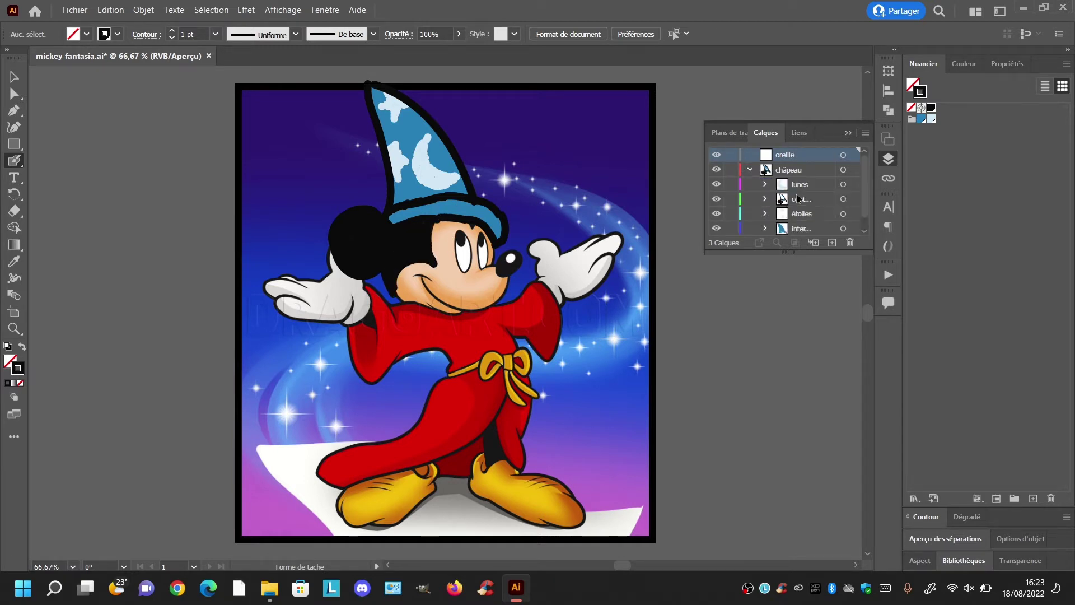
{"action": "left_click", "coordinate": [765, 200]}
{"action": "left_click", "coordinate": [806, 214]}
{"action": "left_click", "coordinate": [749, 169]}
{"action": "left_click", "coordinate": [14, 77]}
{"action": "left_click", "coordinate": [364, 241]}
{"action": "left_click", "coordinate": [689, 168]}
{"action": "left_click", "coordinate": [787, 156]}
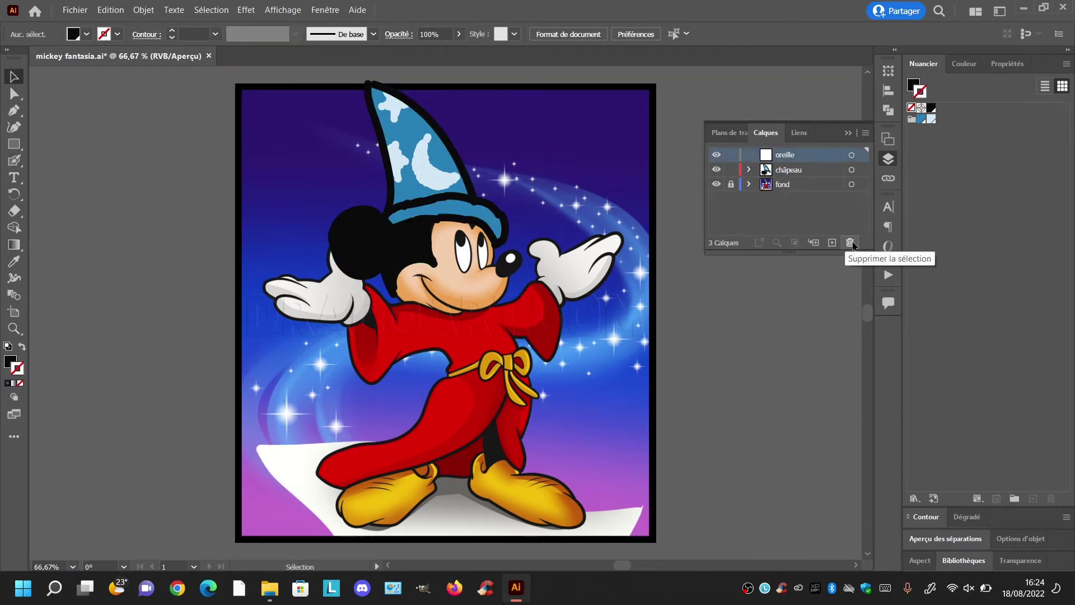
Hide the fond layer, fill the white gaps in the black ear and head on the contour sublayer, and show fond again
{"action": "left_click", "coordinate": [717, 185]}
{"action": "left_click", "coordinate": [749, 170]}
{"action": "left_click", "coordinate": [366, 246]}
{"action": "left_click", "coordinate": [216, 271]}
{"action": "left_click", "coordinate": [14, 161]}
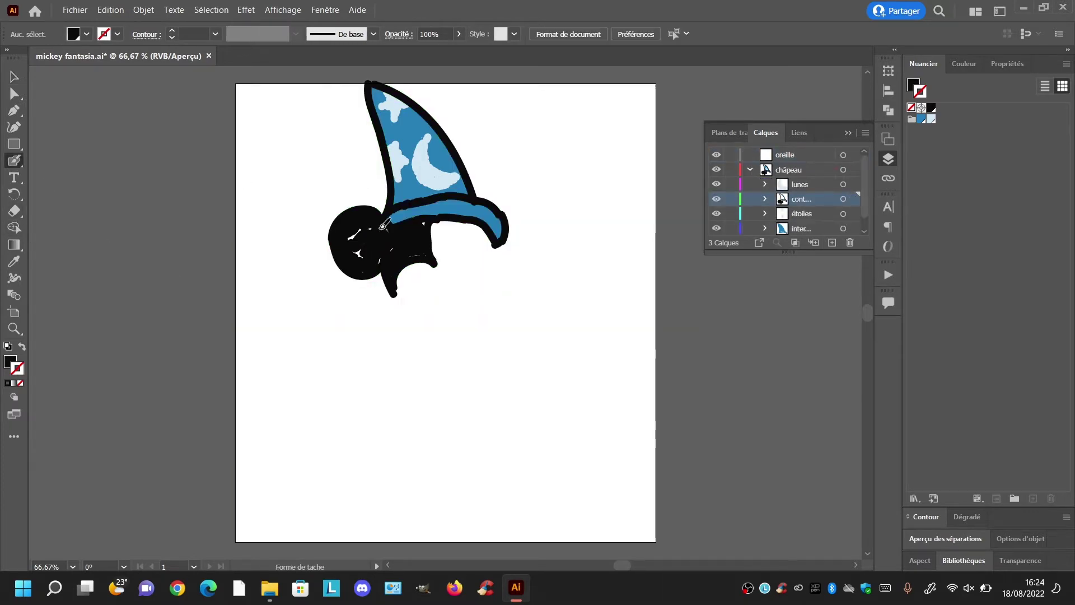
{"action": "left_click", "coordinate": [749, 169]}
{"action": "left_click", "coordinate": [717, 185]}
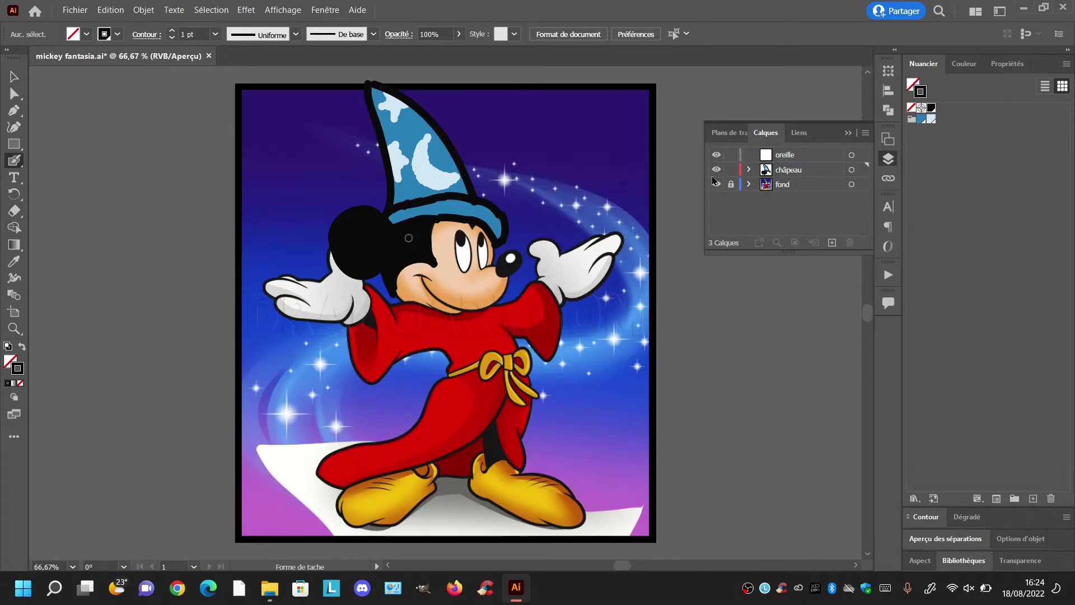
Rename the oreille layer as gants, and name its new sublayer above contour interieur
{"action": "left_click", "coordinate": [783, 154]}
{"action": "double_click", "coordinate": [784, 155]}
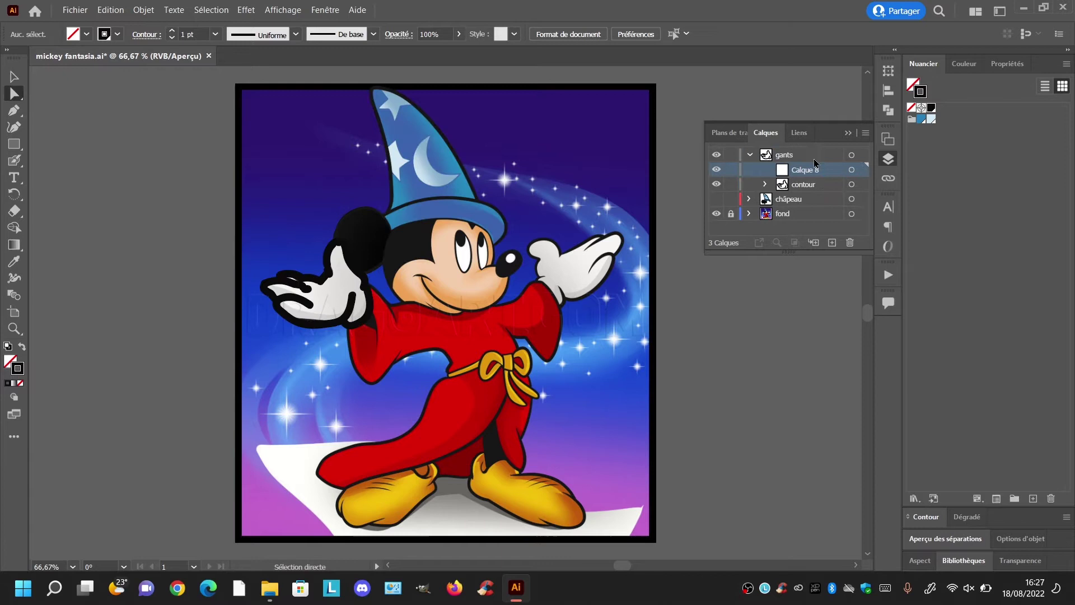
{"action": "double_click", "coordinate": [809, 169]}
{"action": "type", "text": "interieur"}
{"action": "key", "text": "Return"}
Sample the light grey of the raised glove beside the ear and save it as a swatch
{"action": "key", "text": "i"}
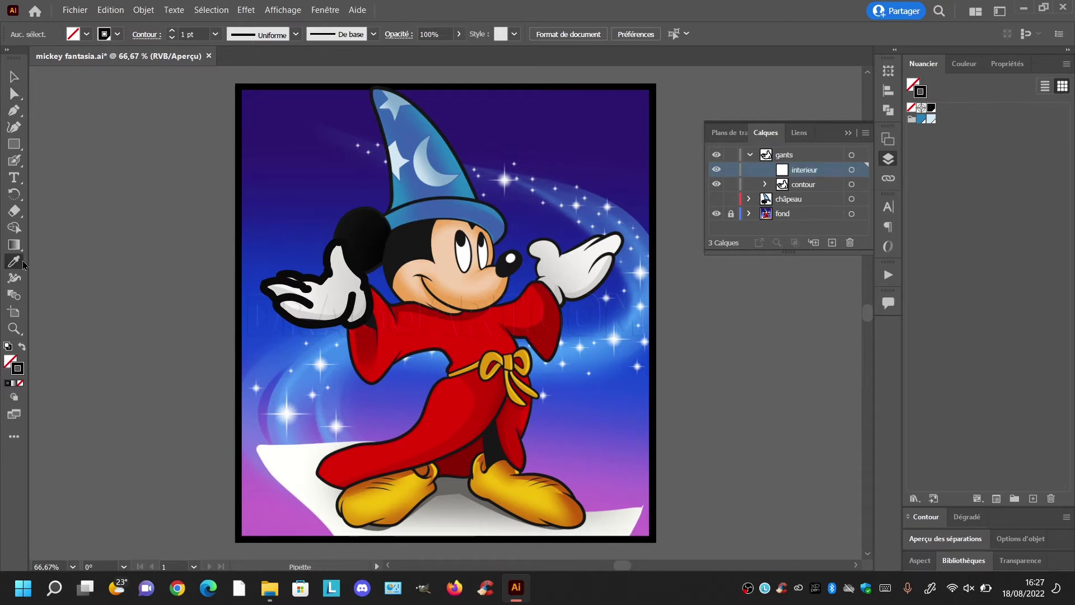
{"action": "left_click", "coordinate": [369, 287]}
{"action": "left_click", "coordinate": [1033, 498]}
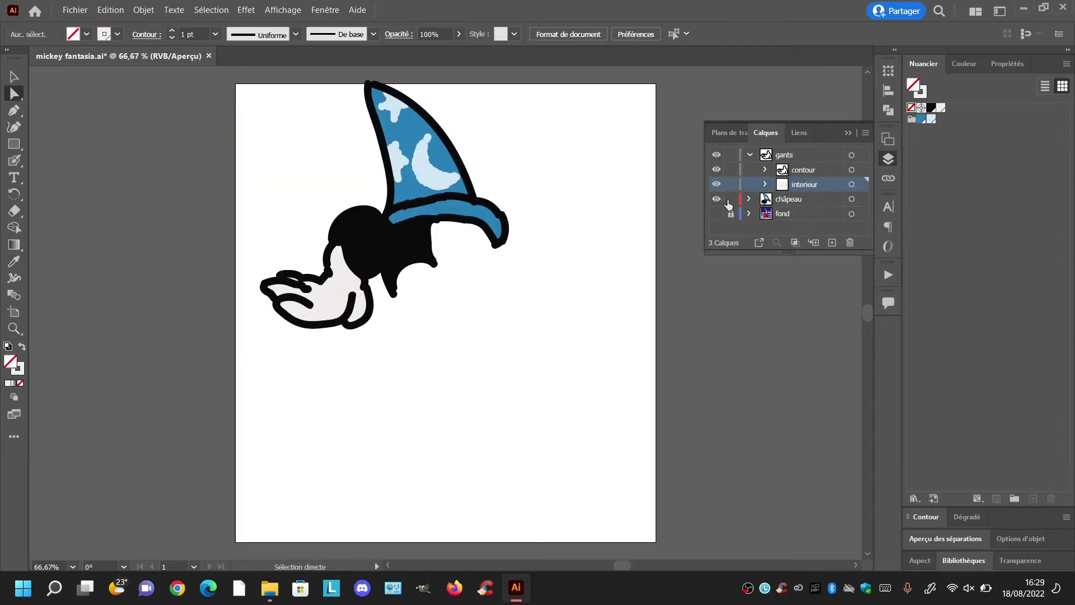
Add a gants 2 layer with a contour sublayer, and trace the other glove's outline on it in black over the visible fond layer
{"action": "left_click", "coordinate": [719, 213]}
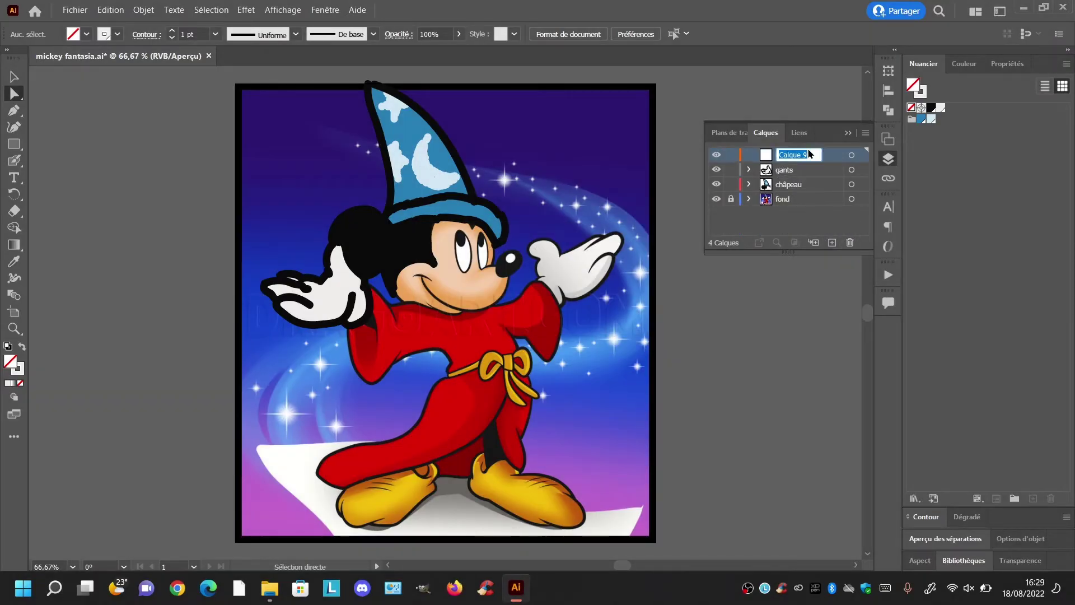
{"action": "left_click", "coordinate": [814, 170]}
{"action": "key", "text": "shift+n"}
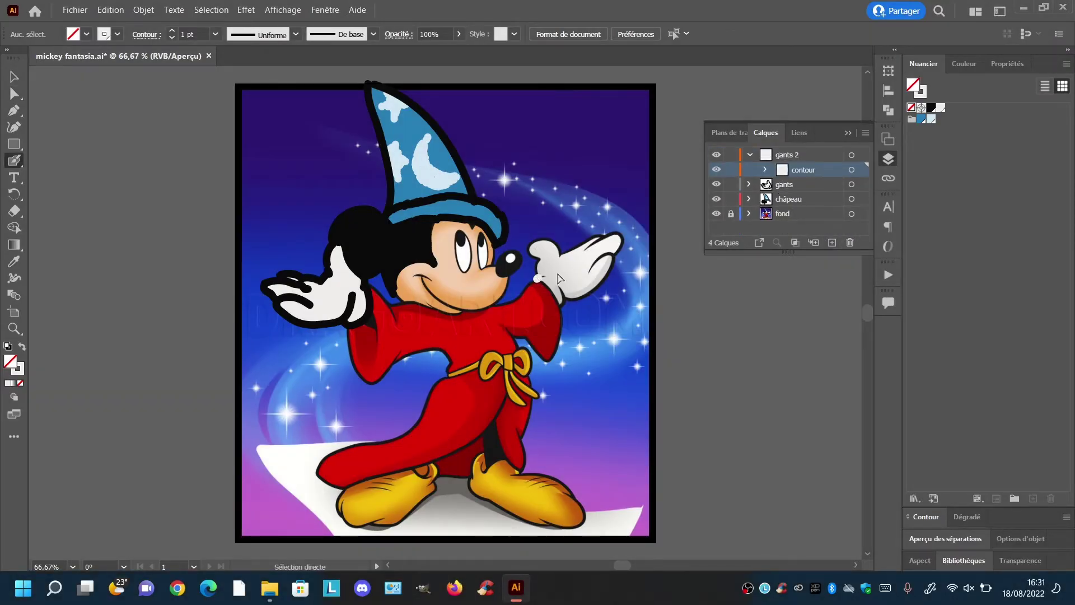
{"action": "mouse_move", "coordinate": [554, 274]}
{"action": "left_mouse_down"}
{"action": "mouse_move", "coordinate": [533, 244]}
{"action": "mouse_move", "coordinate": [561, 252]}
{"action": "mouse_move", "coordinate": [627, 237]}
{"action": "mouse_move", "coordinate": [556, 297]}
{"action": "left_mouse_up"}
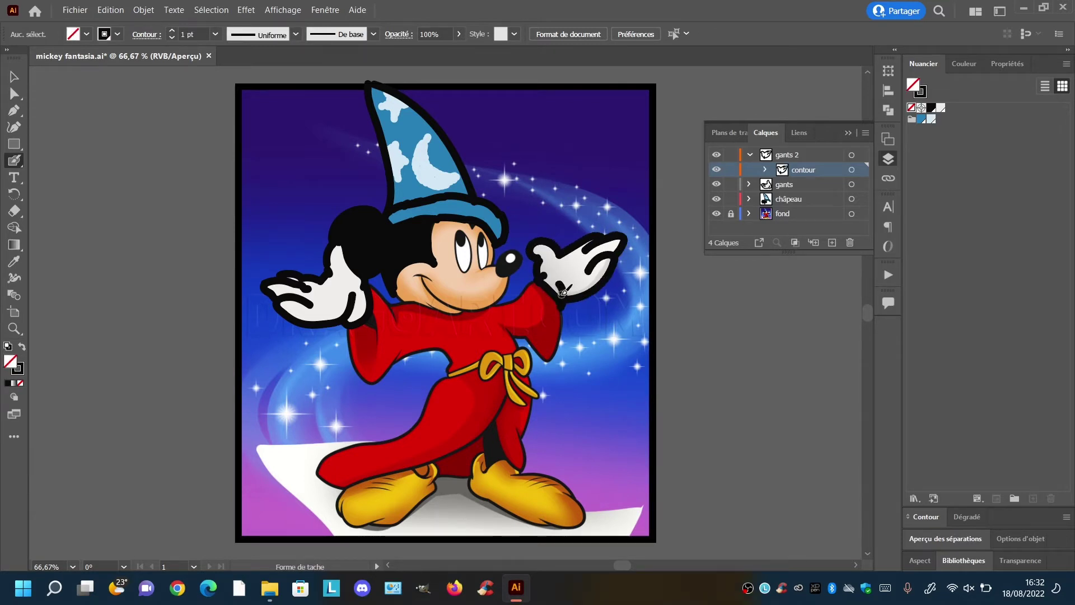
Add a sublayer named interieur inside gants 2 and move it below contour
{"action": "left_click", "coordinate": [813, 242]}
{"action": "double_click", "coordinate": [815, 167]}
{"action": "type", "text": "interie"}
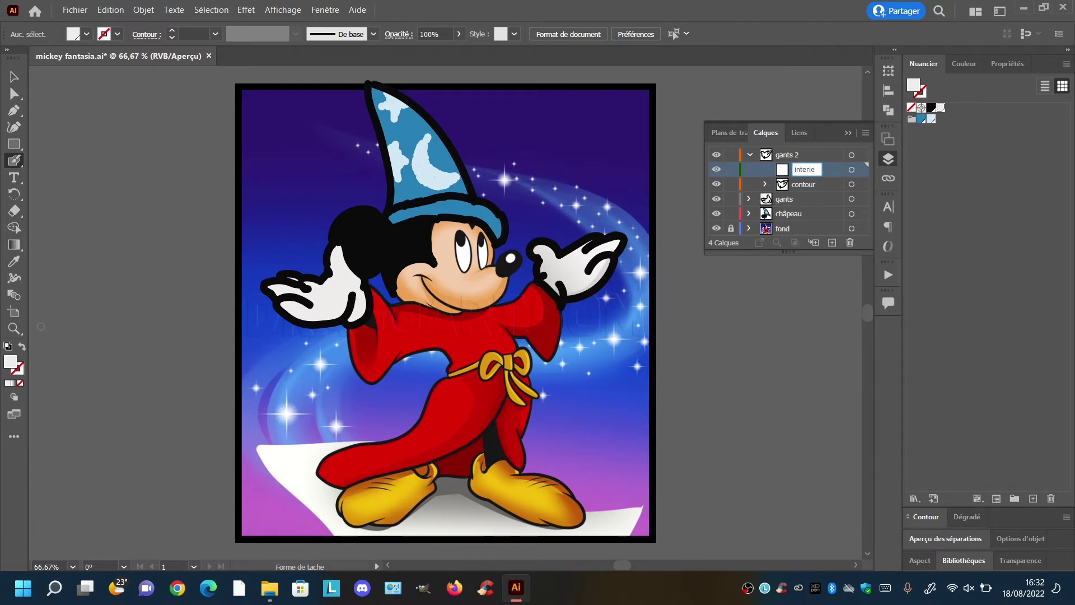
{"action": "type", "text": "ur"}
{"action": "key", "text": "Return"}
{"action": "left_click_drag", "start_coordinate": [816, 168], "coordinate": [814, 192]}
With the fond layer hidden, fill the second glove in light grey on interieur, and show fond again
{"action": "left_click", "coordinate": [716, 228]}
{"action": "mouse_move", "coordinate": [551, 265]}
{"action": "left_mouse_down"}
{"action": "mouse_move", "coordinate": [602, 270]}
{"action": "mouse_move", "coordinate": [609, 241]}
{"action": "mouse_move", "coordinate": [571, 258]}
{"action": "mouse_move", "coordinate": [567, 295]}
{"action": "left_mouse_up"}
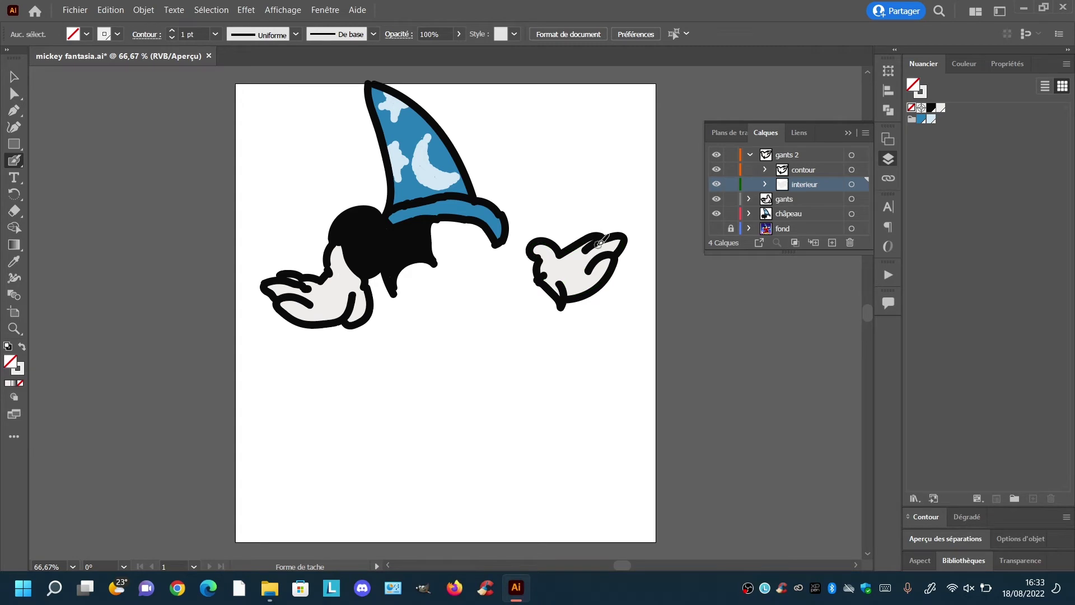
{"action": "left_click", "coordinate": [716, 228]}
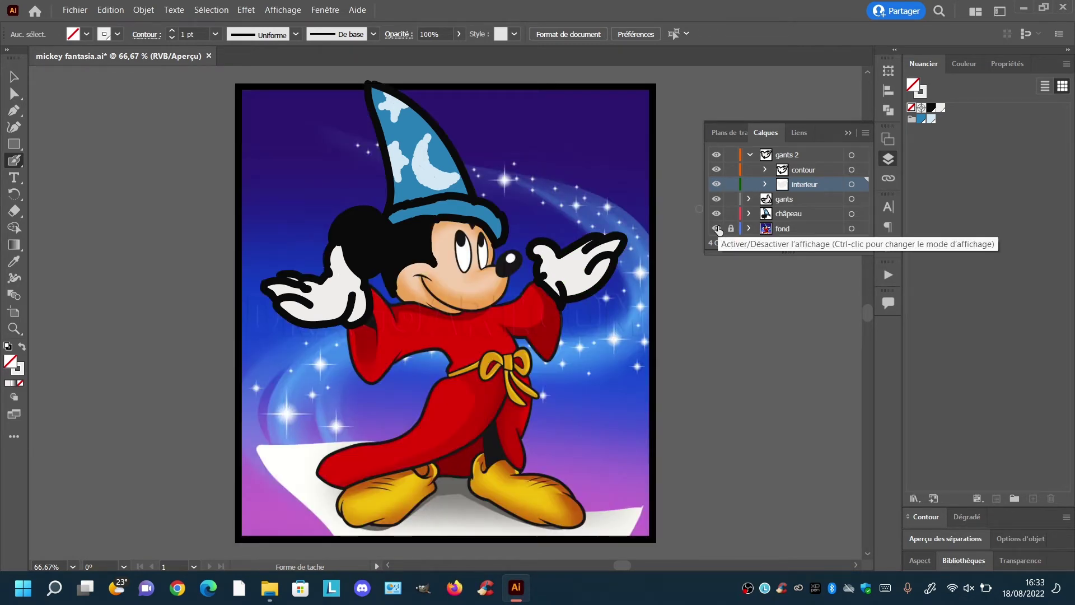
Collapse the gants 2 layer and add a new layer named yeux above it
{"action": "left_click", "coordinate": [750, 155]}
{"action": "left_click", "coordinate": [832, 242]}
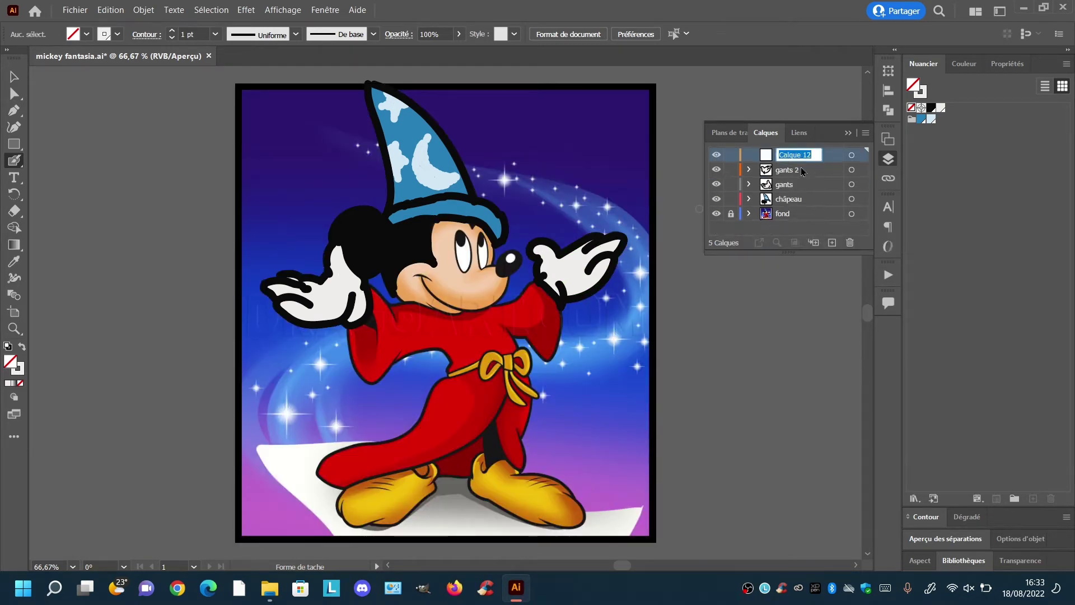
{"action": "type", "text": "yeux"}
{"action": "key", "text": "Return"}
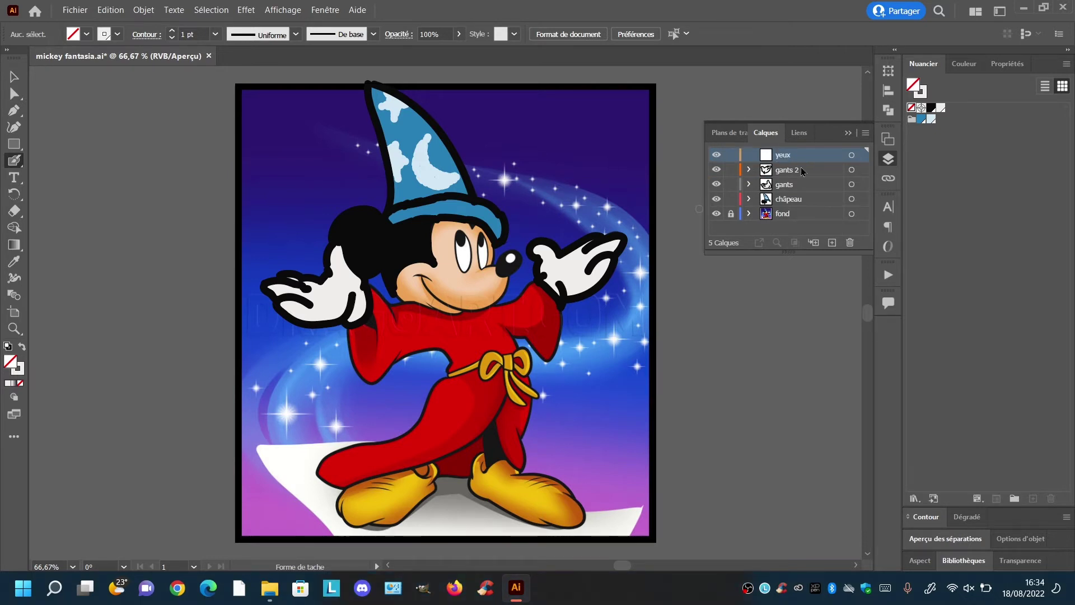
Set the fill to black and add a sublayer named pupil inside the yeux layer
{"action": "left_click", "coordinate": [916, 97]}
{"action": "left_click", "coordinate": [813, 242]}
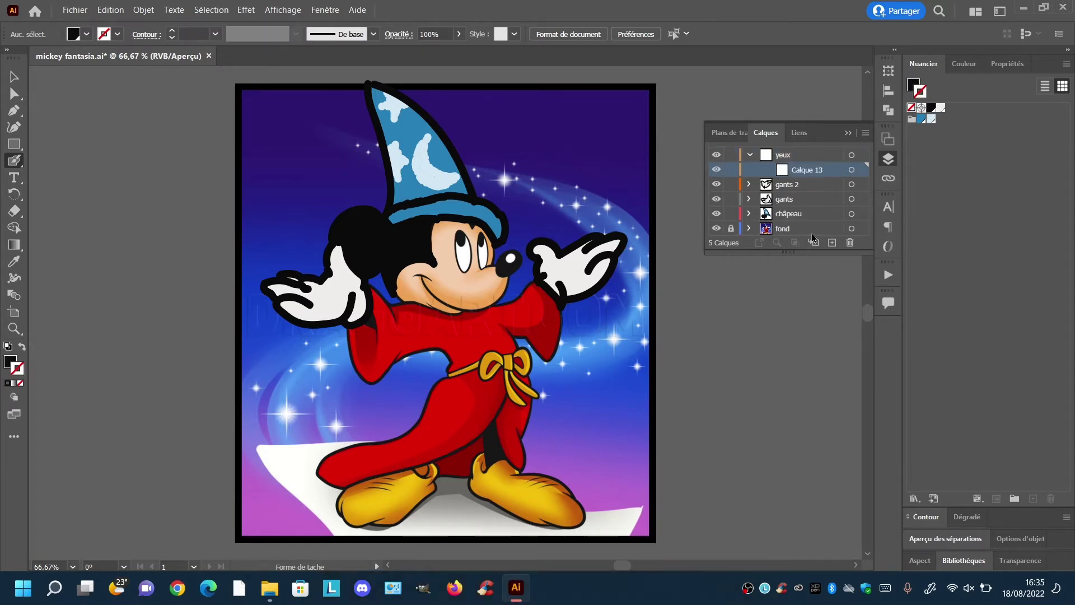
{"action": "double_click", "coordinate": [806, 170]}
{"action": "type", "text": "pupil"}
{"action": "key", "text": "Return"}
{"action": "left_click", "coordinate": [716, 228]}
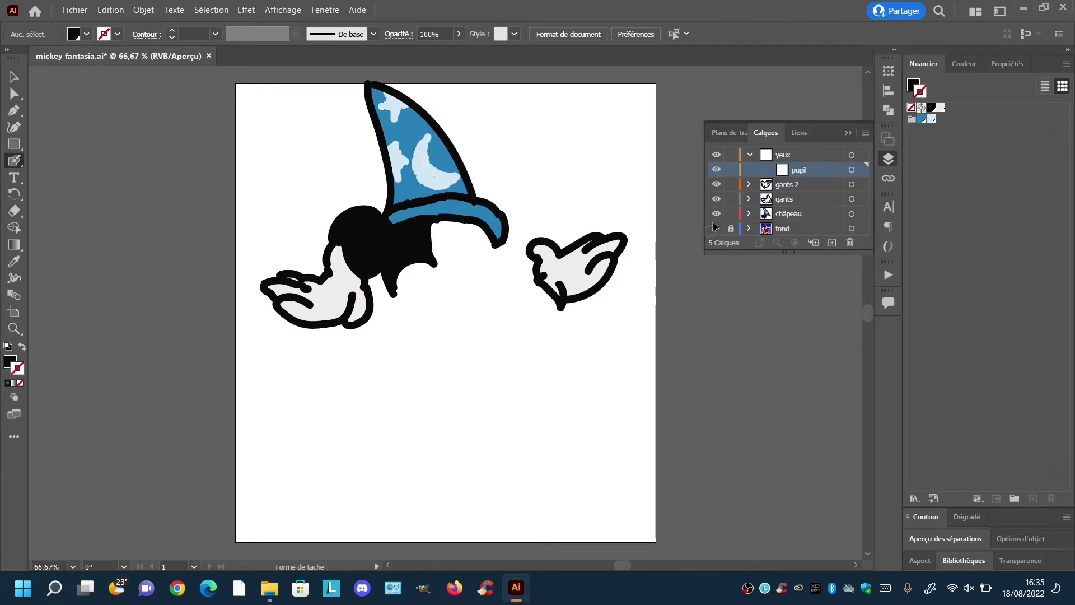
{"action": "left_click", "coordinate": [716, 227]}
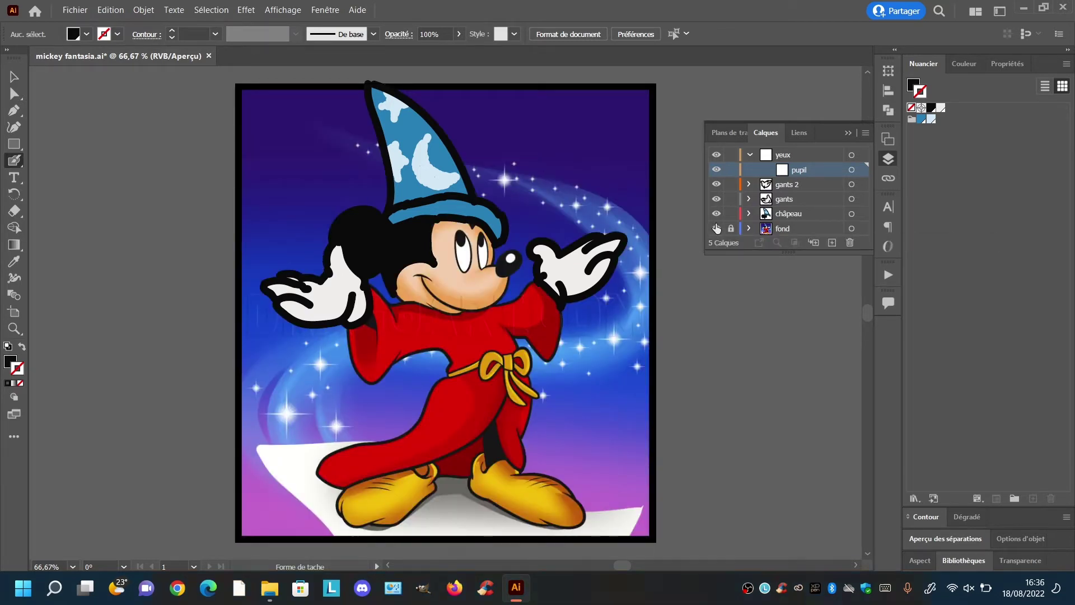
Try to paint the first eye's outline in black on the pupil sublayer with the Blob Brush
{"action": "left_click", "coordinate": [457, 238]}
{"action": "key", "text": "ctrl+z"}
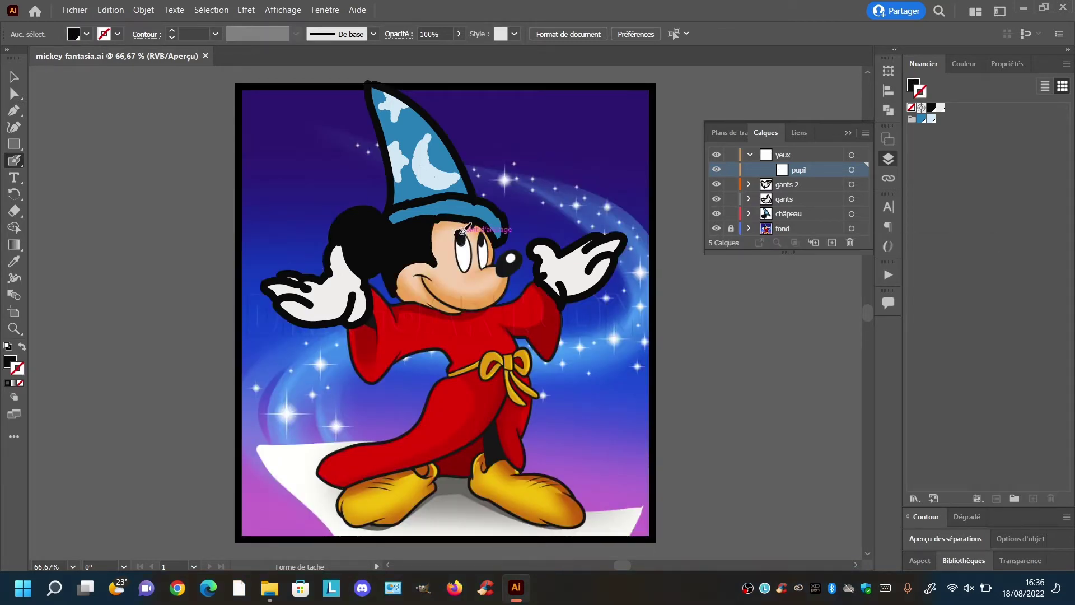
{"action": "left_click_drag", "start_coordinate": [460, 234], "coordinate": [460, 269]}
{"action": "key", "text": "ctrl+z"}
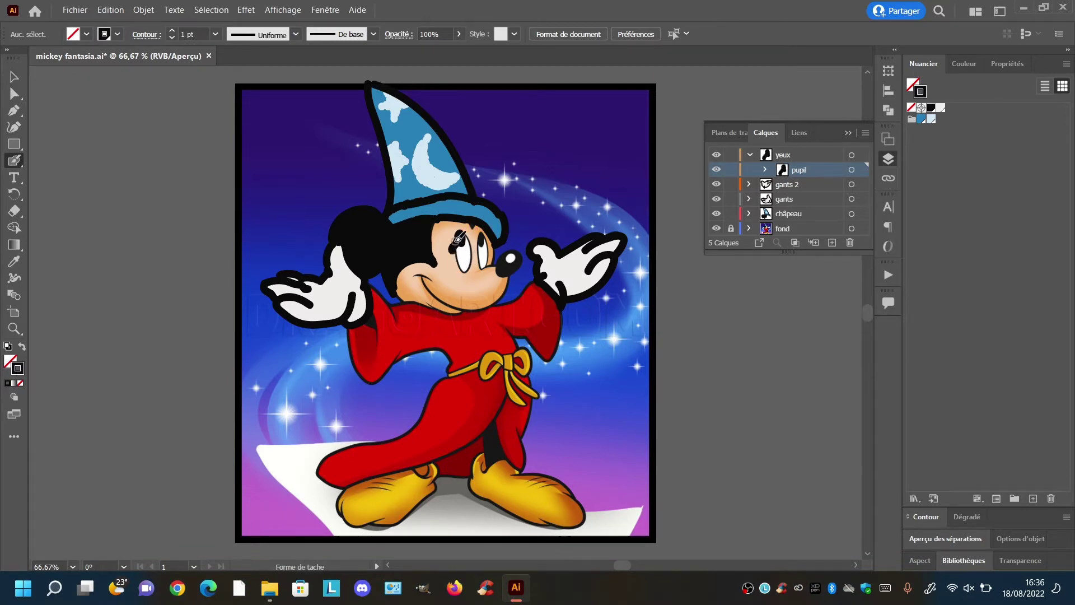
{"action": "key", "text": "ctrl+z"}
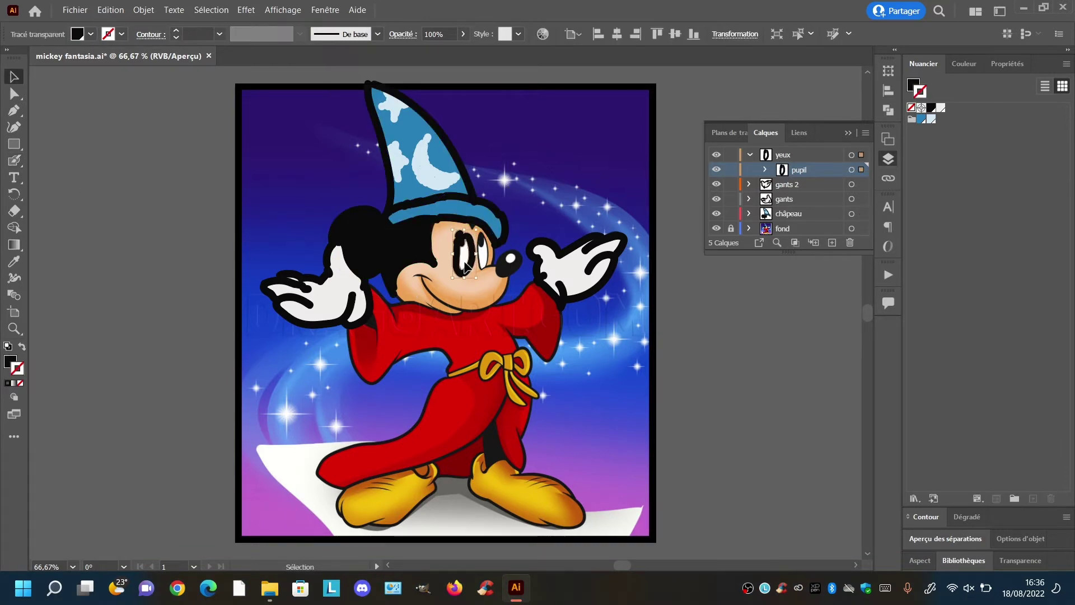
{"action": "key", "text": "ctrl+z"}
{"action": "key", "text": "ctrl+z"}
{"action": "key", "text": "ctrl+z"}
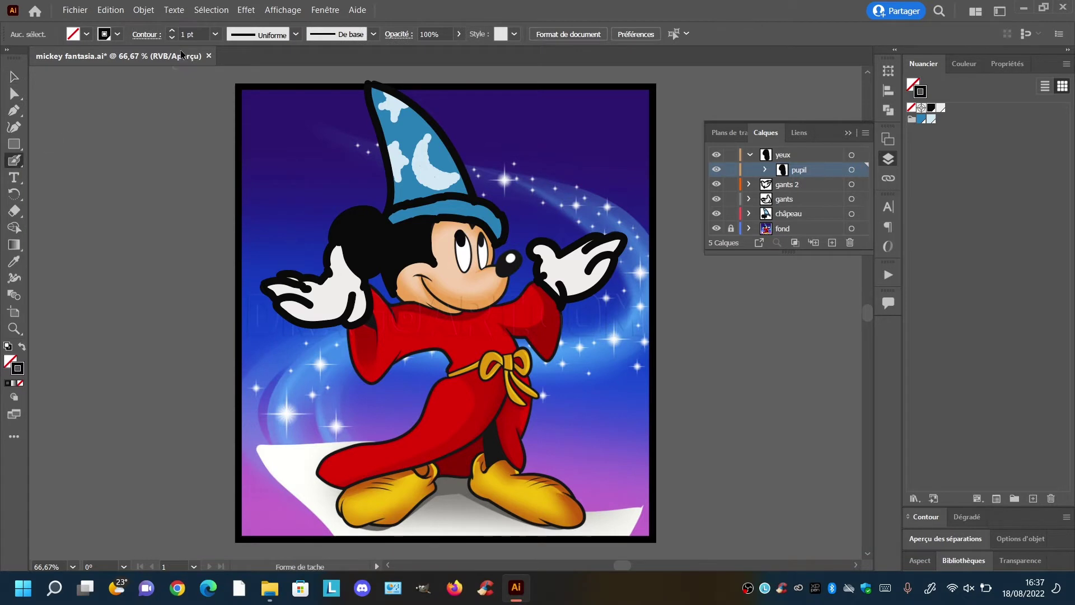
{"action": "mouse_move", "coordinate": [458, 243]}
{"action": "left_mouse_down"}
{"action": "mouse_move", "coordinate": [473, 265]}
{"action": "mouse_move", "coordinate": [461, 242]}
{"action": "left_mouse_up"}
{"action": "key", "text": "ctrl+z"}
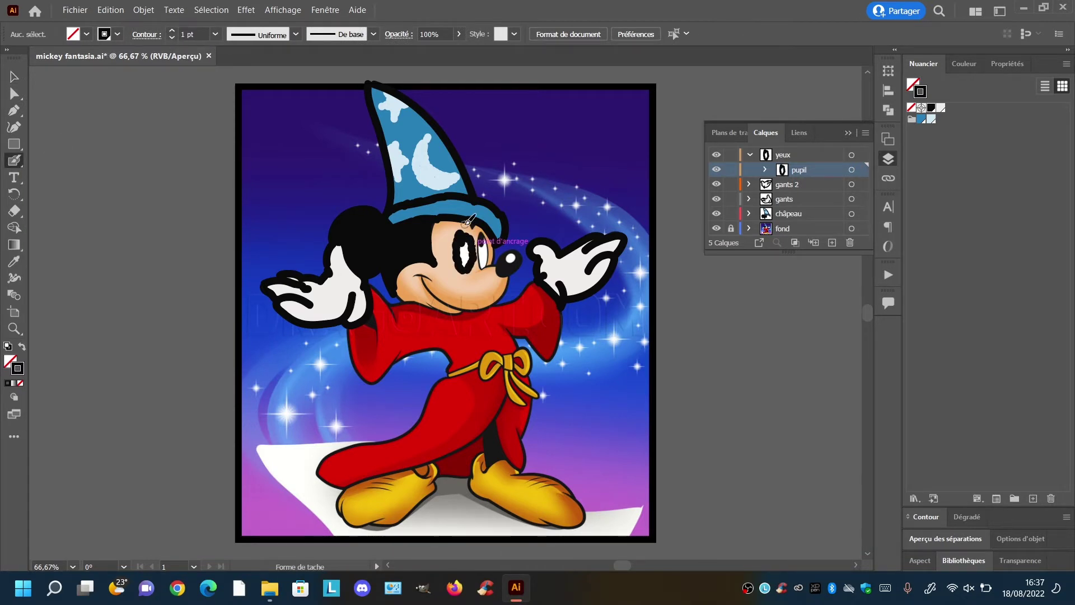
{"action": "key", "text": "ctrl+z"}
{"action": "key", "text": "ctrl+z"}
{"action": "key", "text": "ctrl+z"}
{"action": "key", "text": "ctrl+z"}
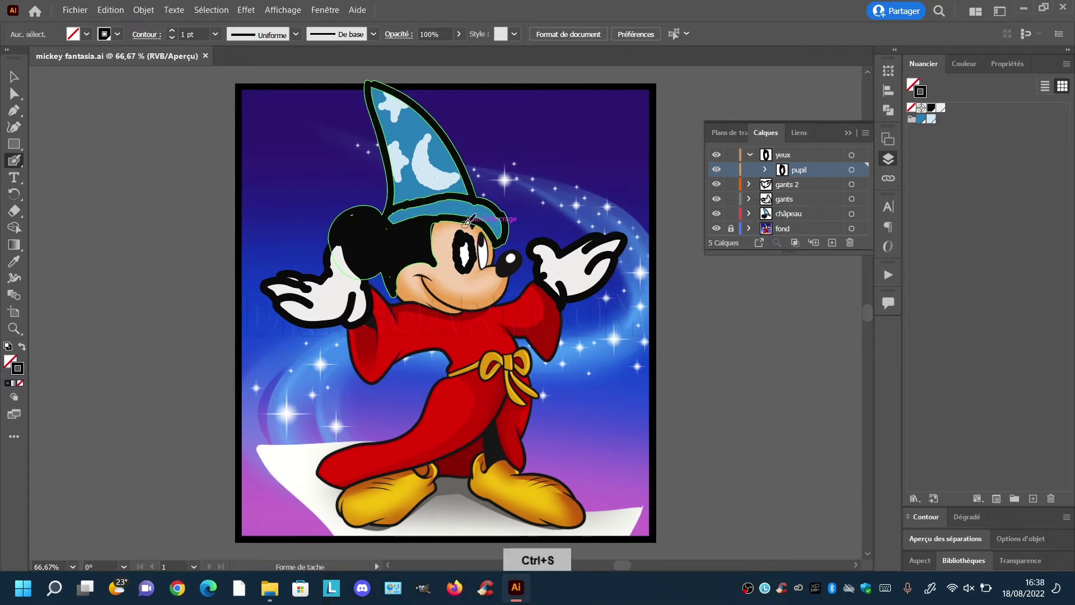
Trace the first eye with the Pen tool on the pupil sublayer
{"action": "key", "text": "p"}
{"action": "left_click_drag", "start_coordinate": [465, 272], "coordinate": [479, 281]}
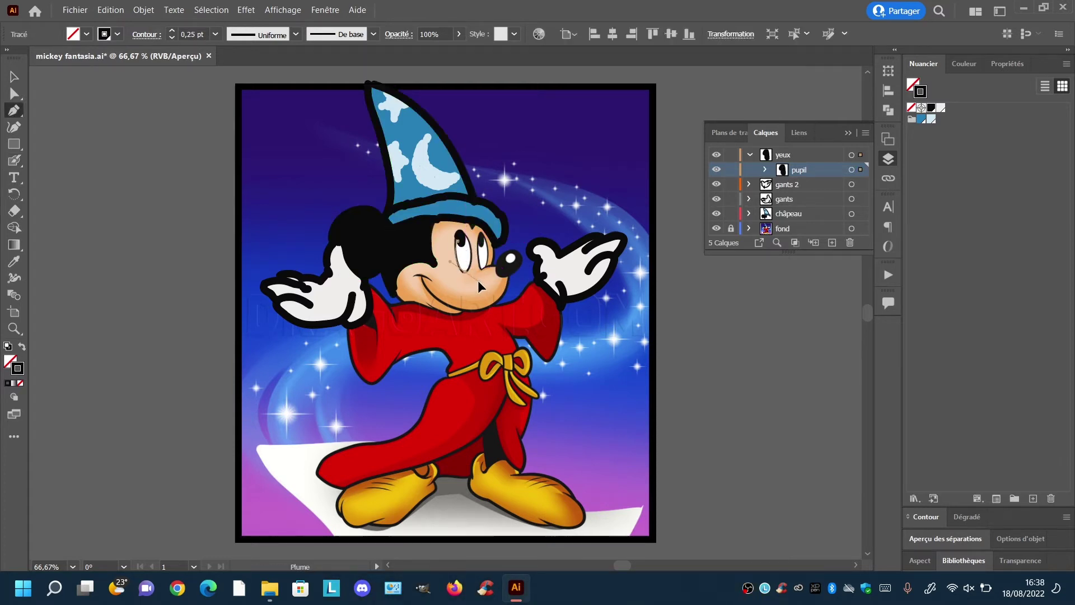
{"action": "mouse_move", "coordinate": [469, 237]}
{"action": "left_mouse_down"}
{"action": "mouse_move", "coordinate": [464, 229]}
{"action": "mouse_move", "coordinate": [454, 247]}
{"action": "left_mouse_up"}
{"action": "left_click", "coordinate": [455, 245]}
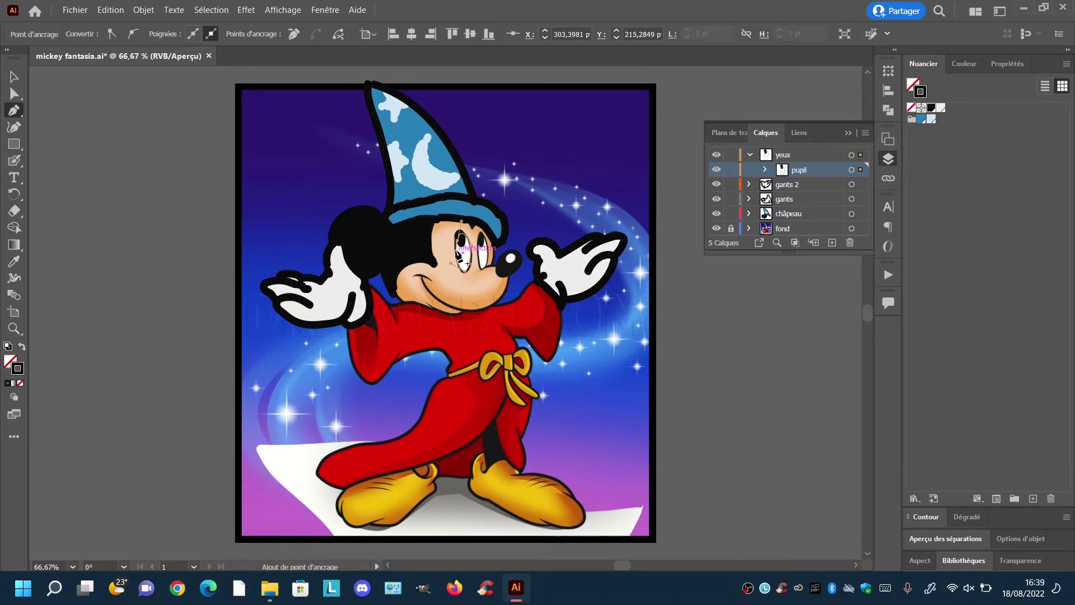
Set a white fill without stroke and save the white as a new swatch group
{"action": "left_click", "coordinate": [941, 108]}
{"action": "left_click", "coordinate": [22, 346]}
{"action": "left_click", "coordinate": [1014, 498]}
{"action": "type", "text": "bl"}
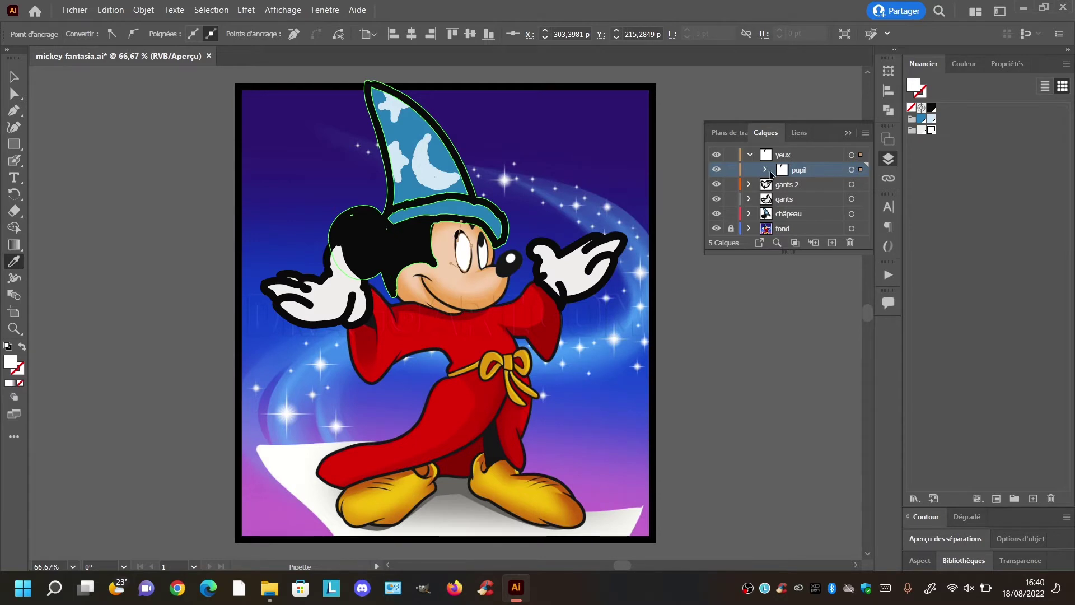
Move the black pupil shape above the white eye shape inside the pupil sublayer, and collapse the sublayer
{"action": "left_click", "coordinate": [765, 169]}
{"action": "left_click_drag", "start_coordinate": [798, 199], "coordinate": [798, 178]}
{"action": "left_click", "coordinate": [14, 77]}
{"action": "left_click", "coordinate": [964, 63]}
{"action": "left_click", "coordinate": [923, 64]}
{"action": "left_click", "coordinate": [728, 357]}
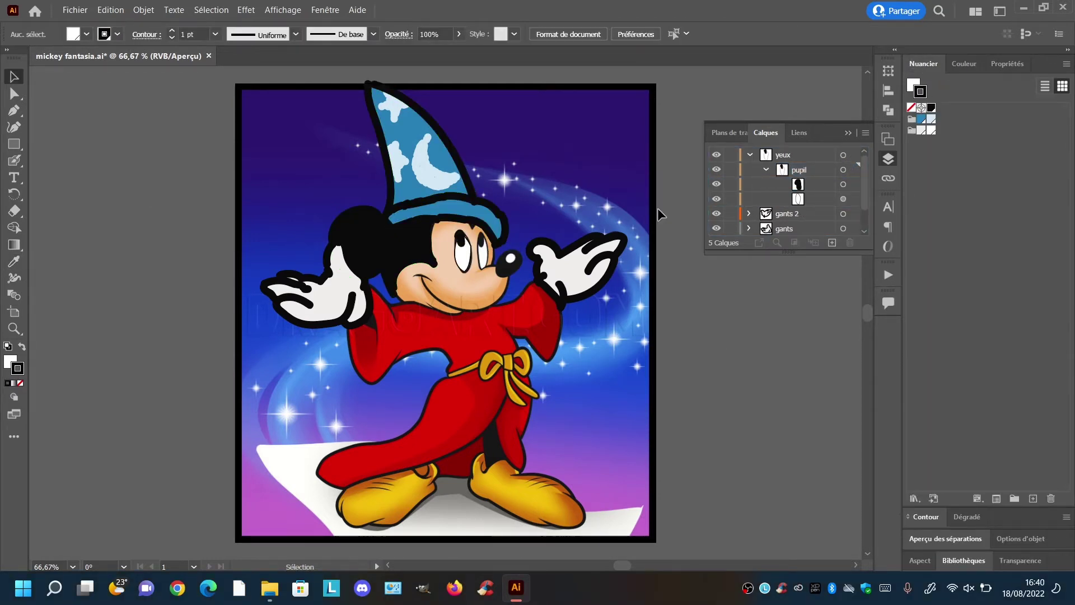
{"action": "left_click", "coordinate": [765, 169]}
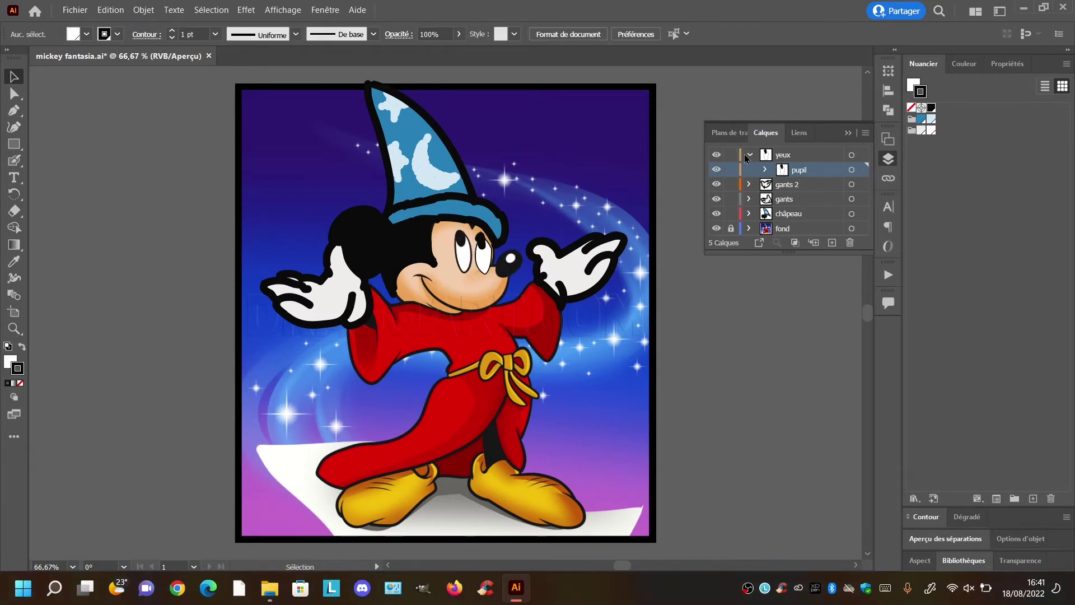
{"action": "left_click", "coordinate": [747, 156]}
Undo the recent eye edits, compare the eye with fond hidden and shown, and try moving the eye shape
{"action": "key", "text": "ctrl+z"}
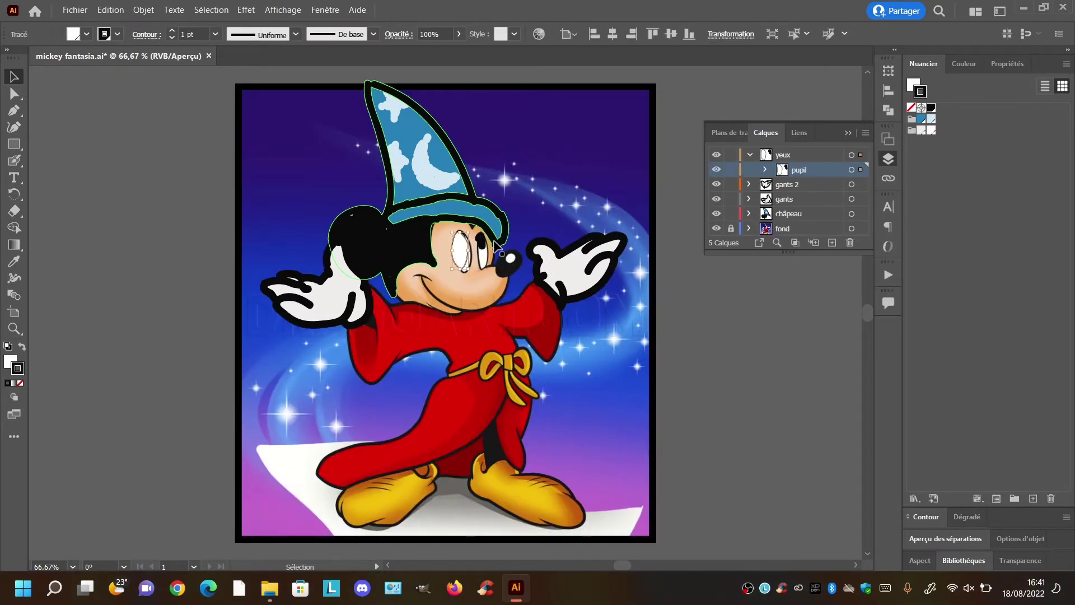
{"action": "left_click", "coordinate": [560, 350]}
{"action": "left_click", "coordinate": [716, 228]}
{"action": "left_click", "coordinate": [716, 229]}
{"action": "left_click", "coordinate": [464, 258]}
{"action": "left_click_drag", "start_coordinate": [462, 235], "coordinate": [553, 308]}
{"action": "key", "text": "ctrl+z"}
Trace the first eye on the pupil sublayer with the Pen tool as a white shape with a black outline
{"action": "key", "text": "p"}
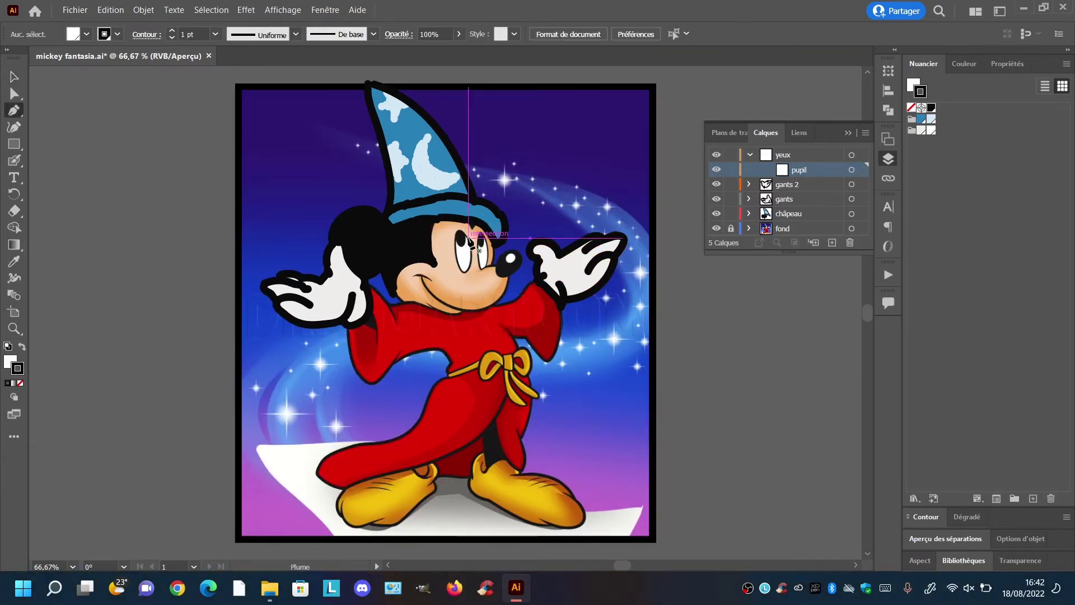
{"action": "key", "text": "v"}
{"action": "left_click", "coordinate": [504, 322]}
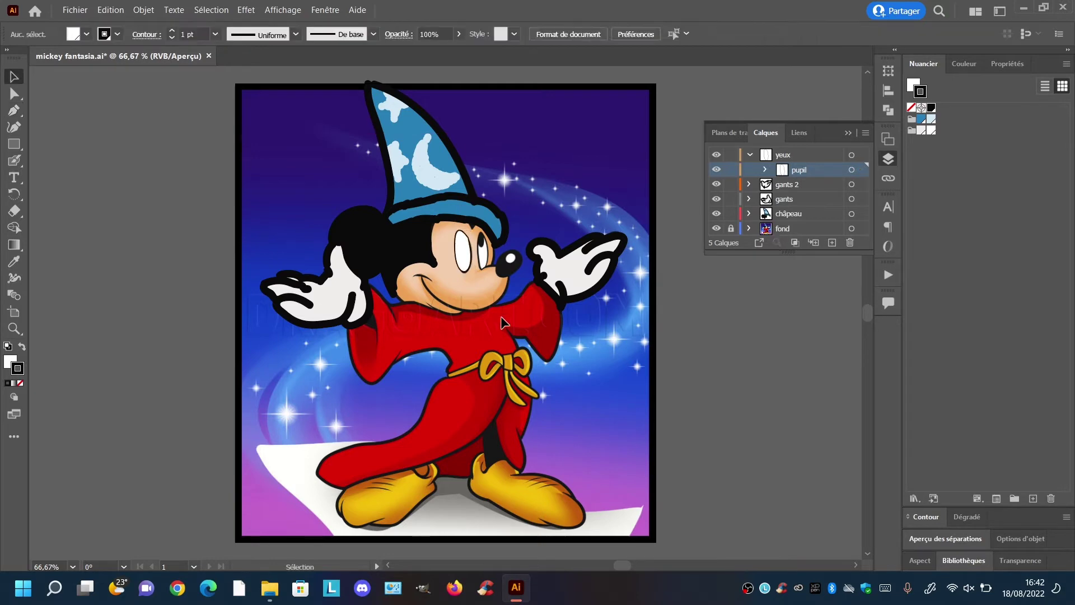
Lock the white eye shape and trace the first eye's pupil over it with the Pen tool, using no fill
{"action": "left_click", "coordinate": [464, 254]}
{"action": "left_click", "coordinate": [10, 360]}
{"action": "left_click", "coordinate": [20, 383]}
{"action": "left_click", "coordinate": [14, 110]}
{"action": "left_click", "coordinate": [765, 170]}
{"action": "left_click", "coordinate": [731, 184]}
{"action": "mouse_move", "coordinate": [461, 231]}
{"action": "left_mouse_down"}
{"action": "mouse_move", "coordinate": [482, 239]}
{"action": "mouse_move", "coordinate": [469, 248]}
{"action": "left_mouse_up"}
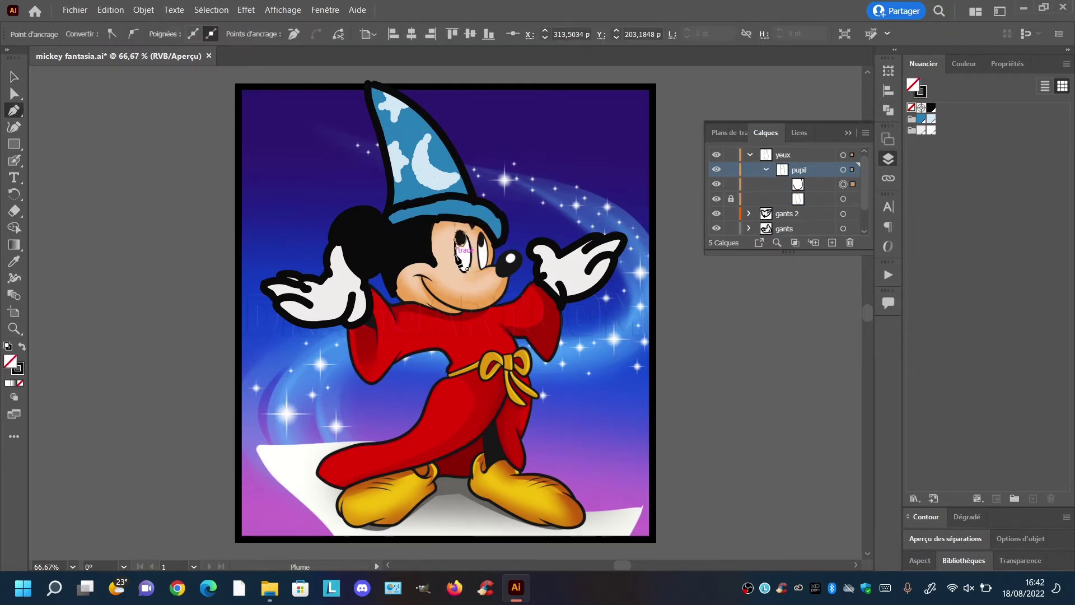
{"action": "left_click", "coordinate": [462, 231]}
Make the traced pupil solid black without stroke, then unlock the eye shape and collapse the yeux layer
{"action": "left_click", "coordinate": [21, 347]}
{"action": "left_click", "coordinate": [14, 77]}
{"action": "left_click", "coordinate": [145, 235]}
{"action": "left_click", "coordinate": [732, 200]}
{"action": "key", "text": "d"}
{"action": "left_click", "coordinate": [749, 155]}
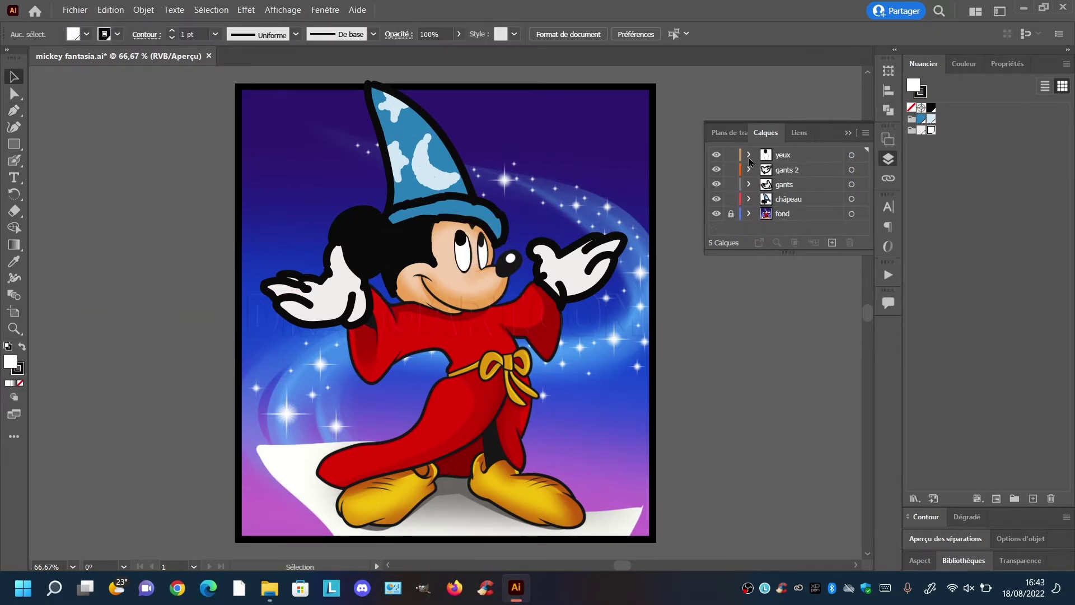
Try placing a pasted copy of the first eye's shapes over the second eye
{"action": "left_click_drag", "start_coordinate": [474, 280], "coordinate": [457, 239]}
{"action": "key", "text": "ctrl+c"}
{"action": "key", "text": "ctrl+v"}
{"action": "left_click_drag", "start_coordinate": [463, 343], "coordinate": [482, 248]}
{"action": "key", "text": "Delete"}
Try placing a pasted copy of only the black pupil over the second eye
{"action": "left_click", "coordinate": [460, 241]}
{"action": "left_click", "coordinate": [750, 155]}
{"action": "key", "text": "ctrl+c"}
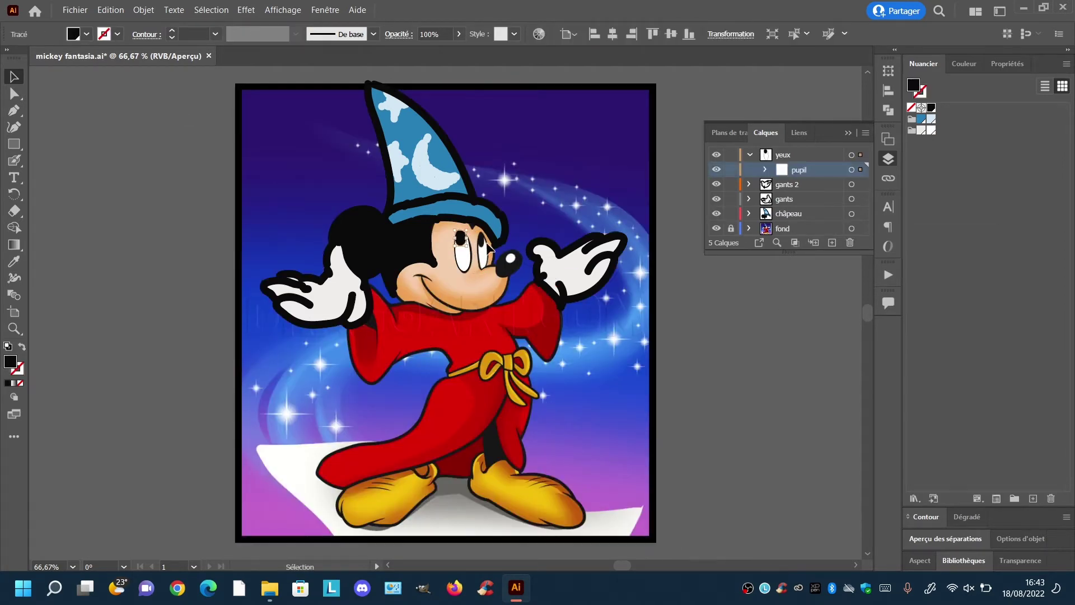
{"action": "key", "text": "ctrl+v"}
{"action": "left_click_drag", "start_coordinate": [446, 317], "coordinate": [483, 243]}
{"action": "left_click", "coordinate": [474, 280]}
Add a sublayer named pupil 2 inside the yeux layer, above pupil
{"action": "left_click", "coordinate": [806, 155]}
{"action": "left_click", "coordinate": [813, 243]}
{"action": "double_click", "coordinate": [821, 170]}
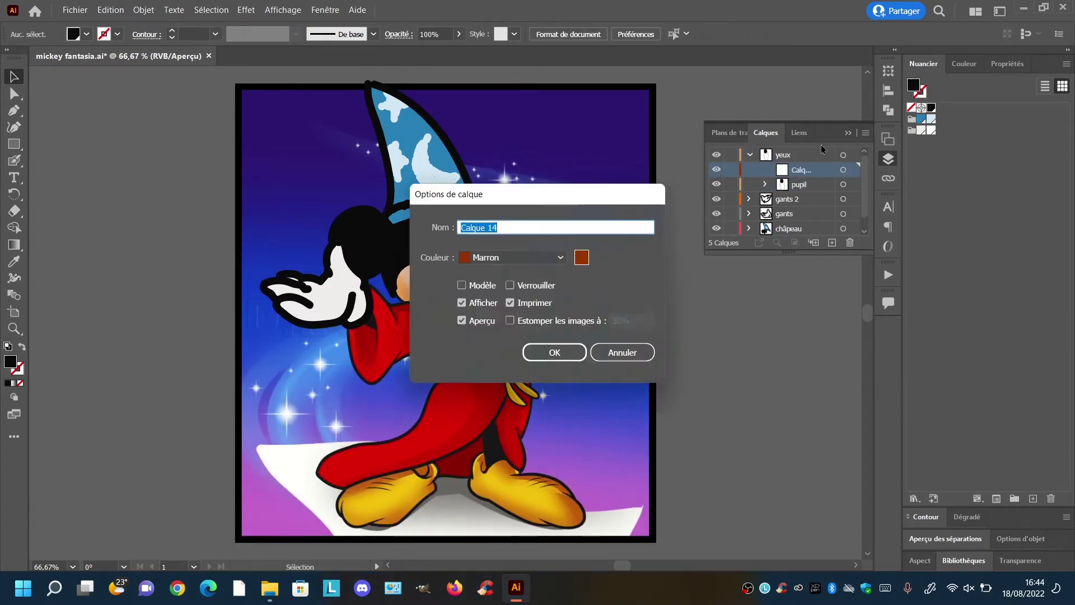
{"action": "type", "text": "pupil 2"}
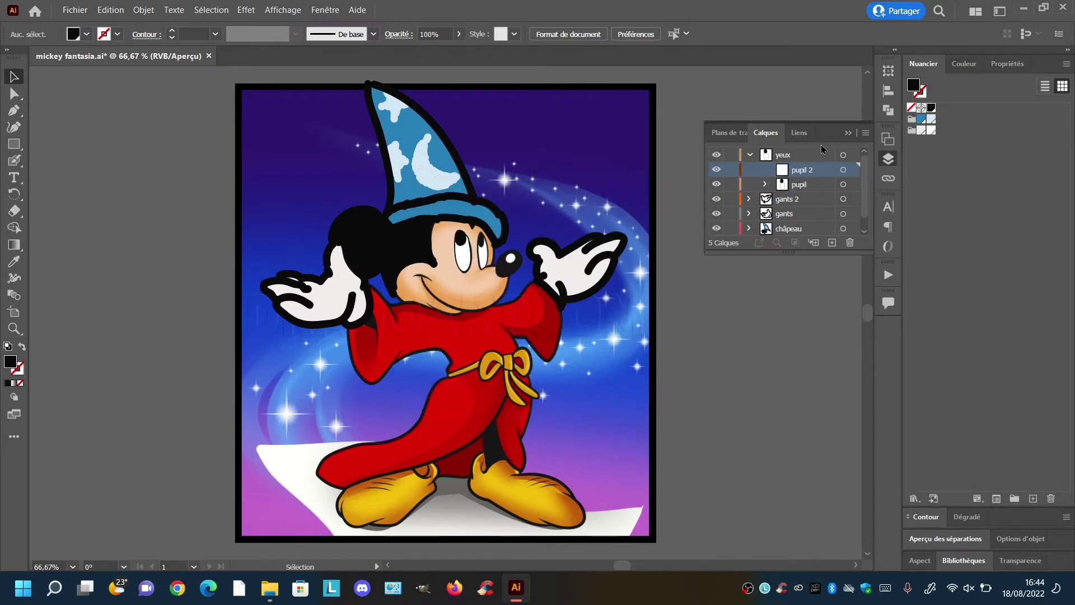
{"action": "key", "text": "a"}
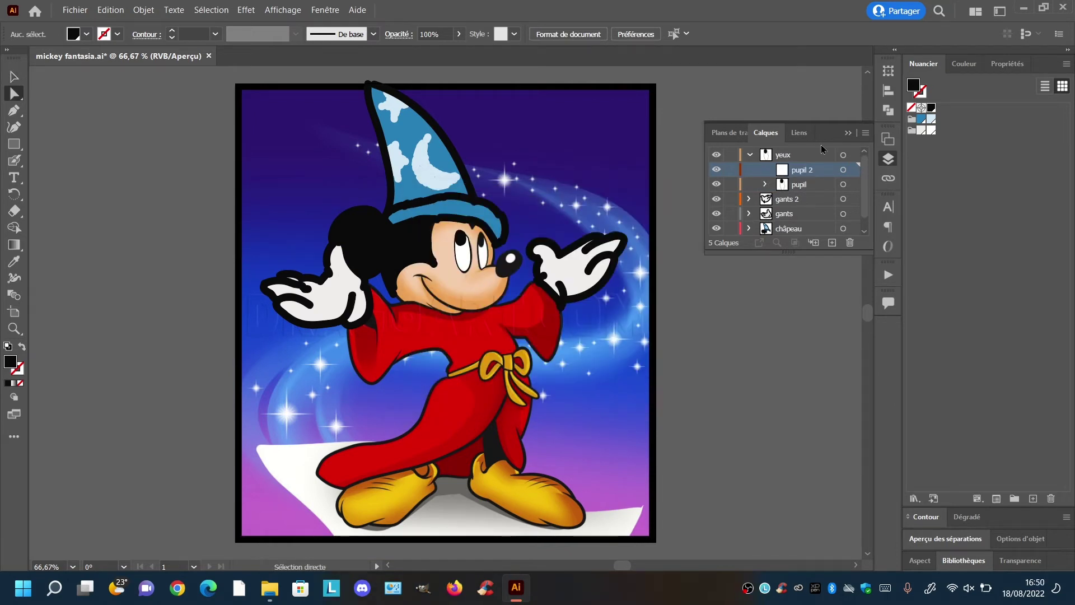
Trace the second eye on pupil 2 with the Pen tool in white, and hide the resulting shape
{"action": "left_click", "coordinate": [14, 112]}
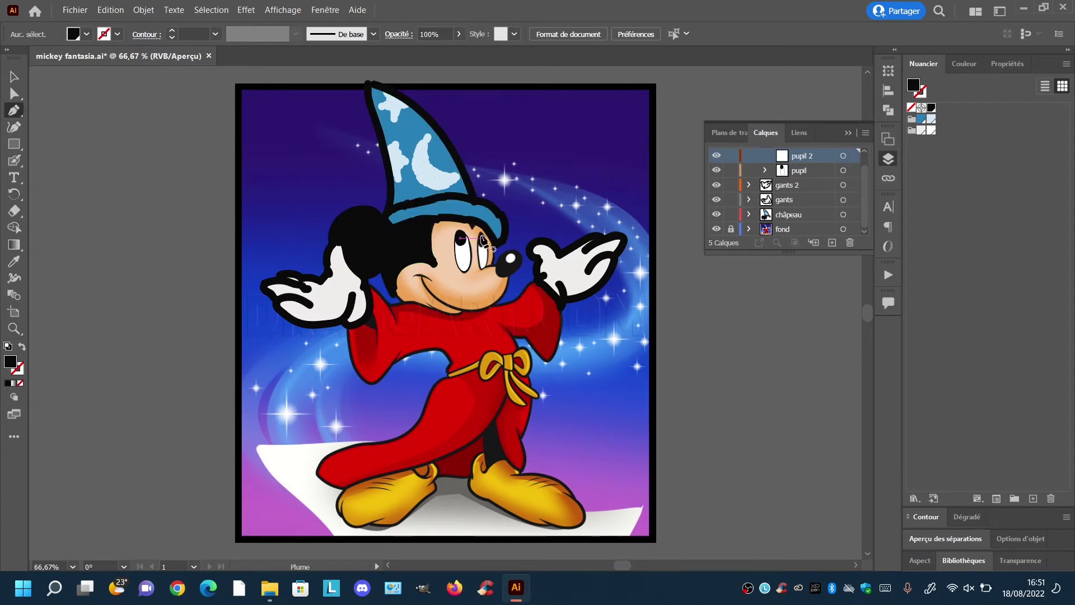
{"action": "left_click", "coordinate": [485, 268]}
{"action": "left_click_drag", "start_coordinate": [480, 231], "coordinate": [467, 210]}
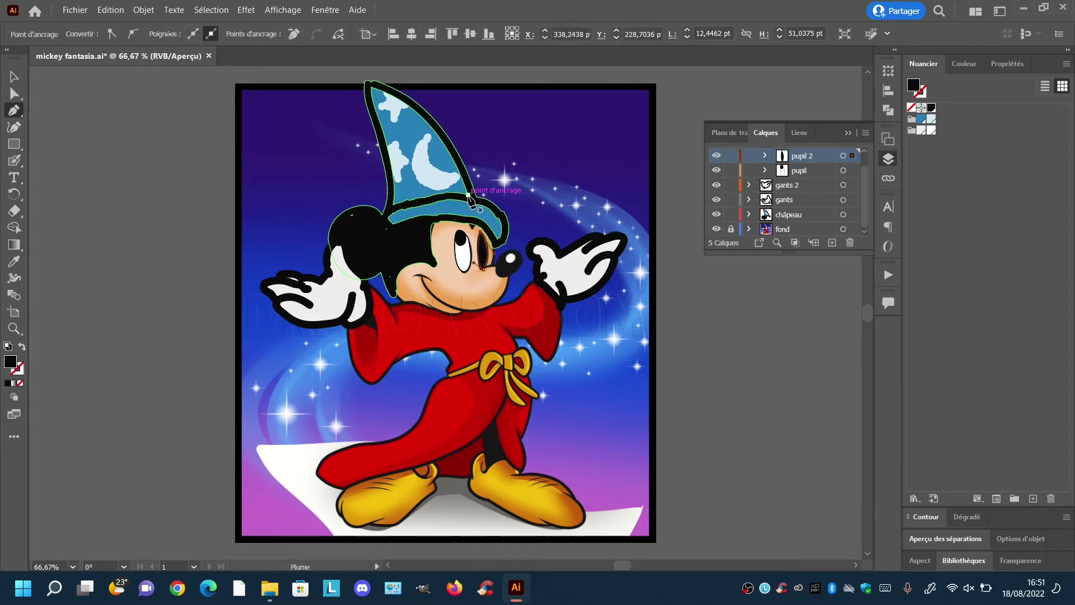
{"action": "left_click", "coordinate": [931, 130]}
{"action": "left_click", "coordinate": [764, 155]}
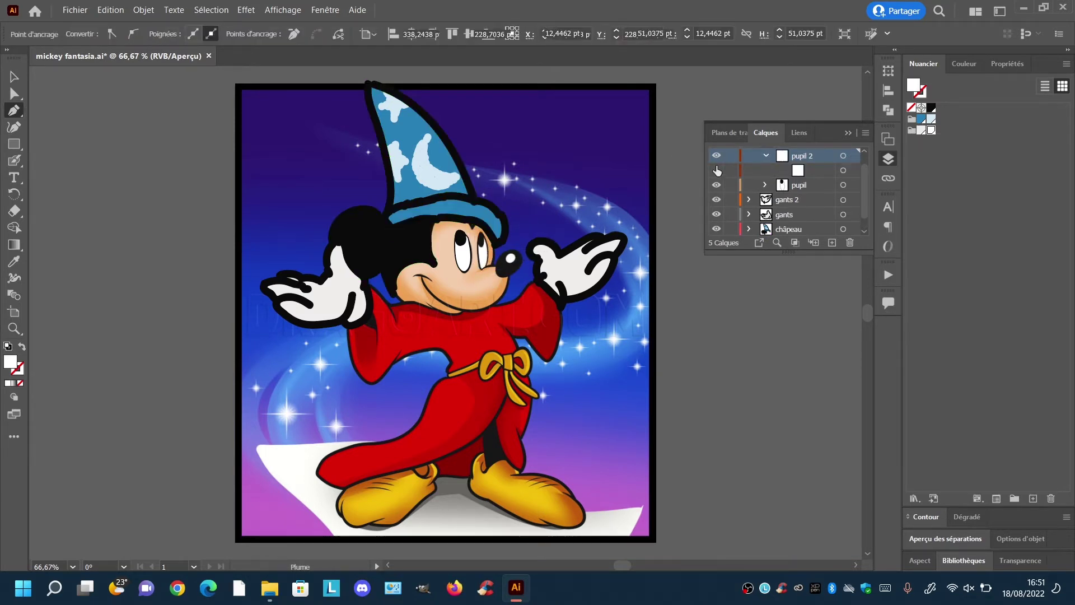
{"action": "left_click", "coordinate": [717, 170]}
Try to trace the second eye's pupil with the Pen tool on pupil 2
{"action": "left_click", "coordinate": [477, 244]}
{"action": "mouse_move", "coordinate": [482, 229]}
{"action": "left_mouse_down"}
{"action": "mouse_move", "coordinate": [493, 210]}
{"action": "mouse_move", "coordinate": [485, 227]}
{"action": "left_mouse_up"}
{"action": "key", "text": "ctrl+z"}
{"action": "key", "text": "ctrl+z"}
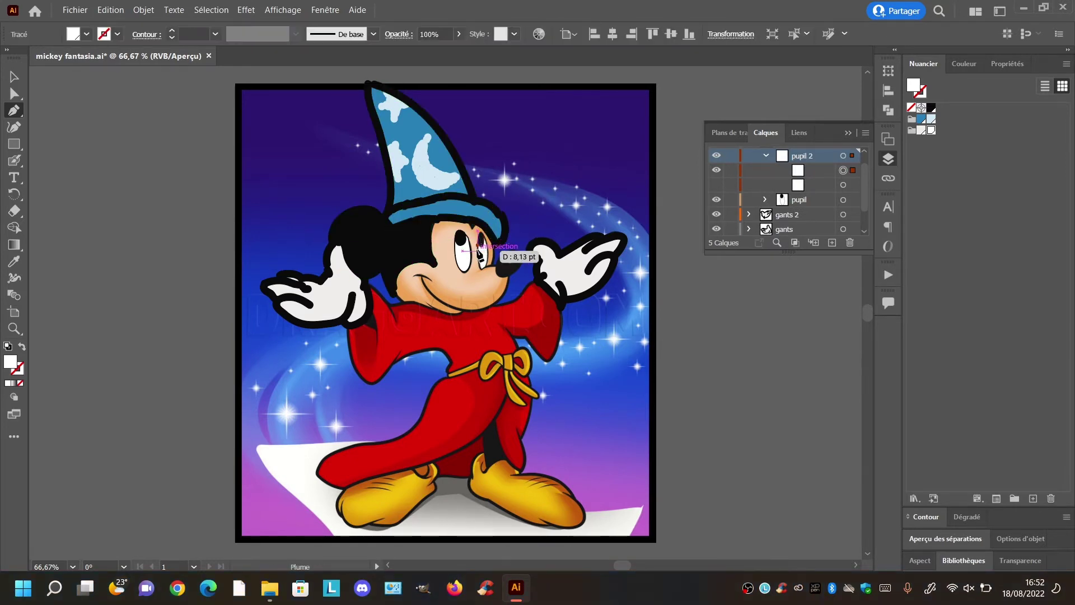
{"action": "left_click", "coordinate": [489, 248]}
{"action": "key", "text": "ctrl+z"}
Trace the second eye's pupil on pupil 2, fill it with black, and show the white eye shape again
{"action": "key", "text": "ctrl+plus"}
{"action": "key", "text": "ctrl+plus"}
{"action": "key", "text": "ctrl+plus"}
{"action": "key", "text": "ctrl+plus"}
{"action": "key", "text": "ctrl+plus"}
{"action": "left_click_drag", "start_coordinate": [482, 294], "coordinate": [489, 222]}
{"action": "left_click", "coordinate": [462, 232]}
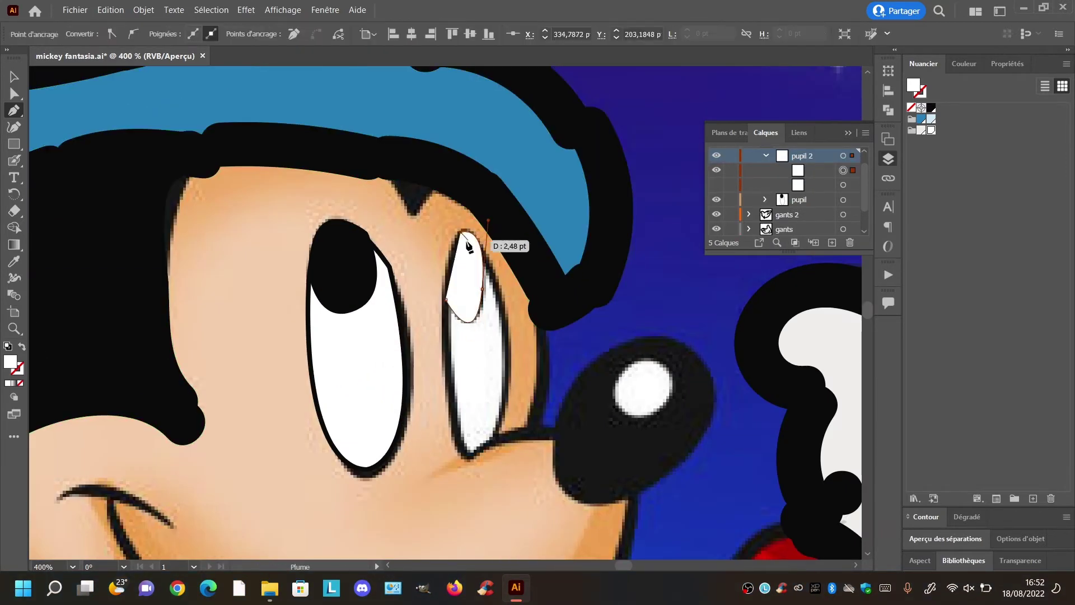
{"action": "left_click_drag", "start_coordinate": [446, 300], "coordinate": [451, 329]}
{"action": "left_click", "coordinate": [932, 107]}
{"action": "left_click", "coordinate": [716, 184]}
Give the second eye's shape a white fill and a 1 pt black stroke
{"action": "key", "text": "v"}
{"action": "scroll", "coordinate": [446, 328], "scroll_direction": "down", "scroll_amount": 5}
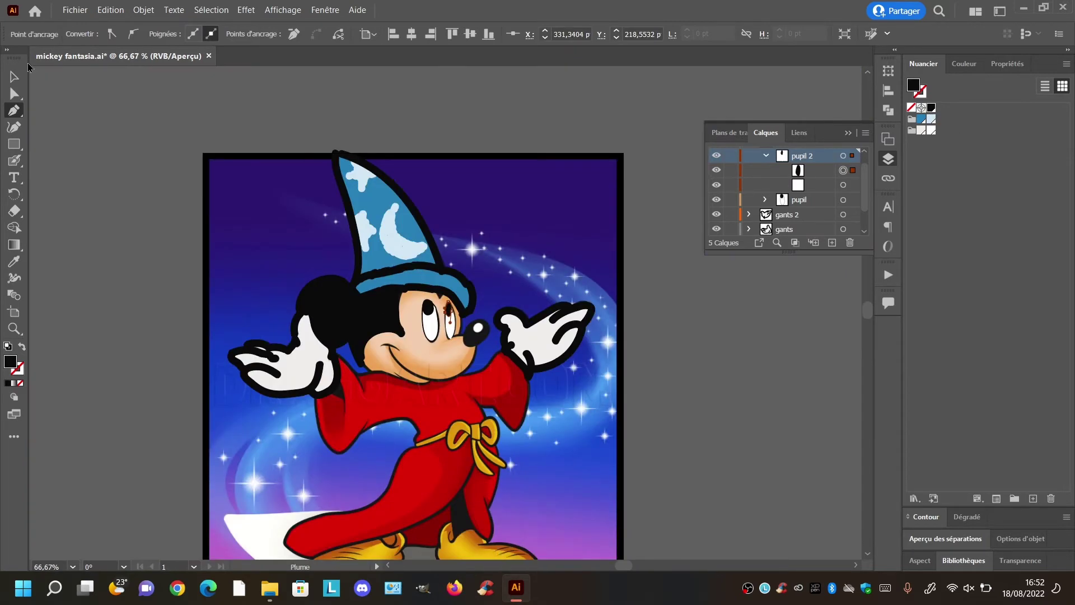
{"action": "left_click", "coordinate": [451, 314]}
{"action": "left_click", "coordinate": [661, 280]}
Collapse pupil 2 and the yeux layer, hiding fond to check the eyes and showing it again
{"action": "left_click", "coordinate": [765, 156]}
{"action": "left_click", "coordinate": [716, 228]}
{"action": "left_click_drag", "start_coordinate": [865, 188], "coordinate": [865, 173]}
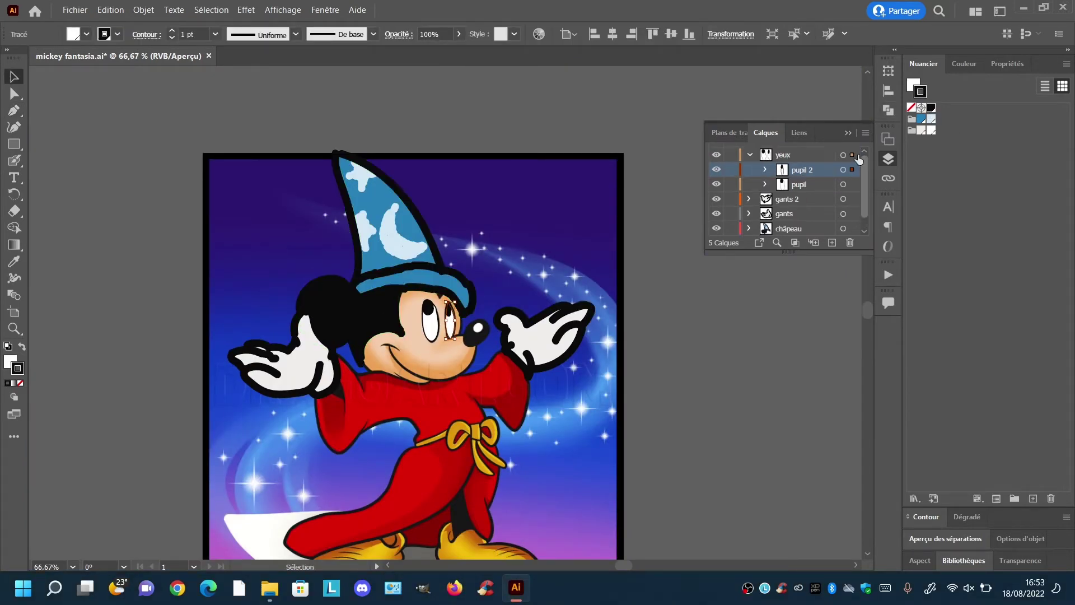
{"action": "left_click", "coordinate": [748, 155]}
{"action": "left_click", "coordinate": [716, 214]}
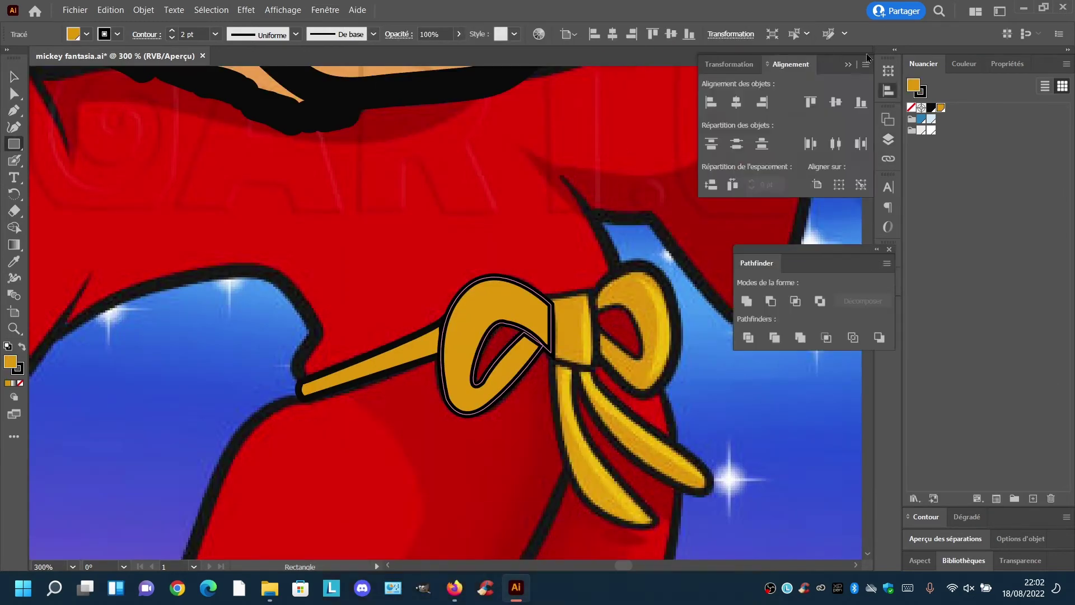
Trace the bow's central knot in gold with a 2 pt black stroke on ceinture, and place it below the other belt shapes
{"action": "left_click", "coordinate": [888, 139]}
{"action": "left_click_drag", "start_coordinate": [820, 258], "coordinate": [793, 286]}
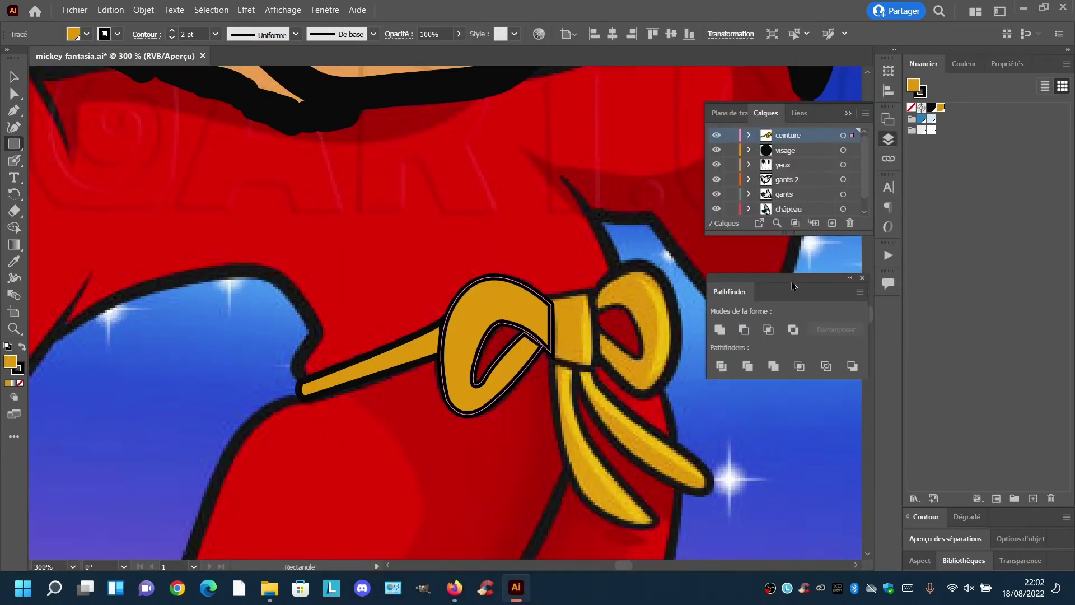
{"action": "left_click", "coordinate": [14, 111]}
{"action": "left_click", "coordinate": [554, 359]}
{"action": "left_click", "coordinate": [593, 368]}
{"action": "left_click", "coordinate": [593, 290]}
{"action": "left_click", "coordinate": [545, 300]}
{"action": "left_click", "coordinate": [544, 345]}
{"action": "left_click", "coordinate": [555, 359]}
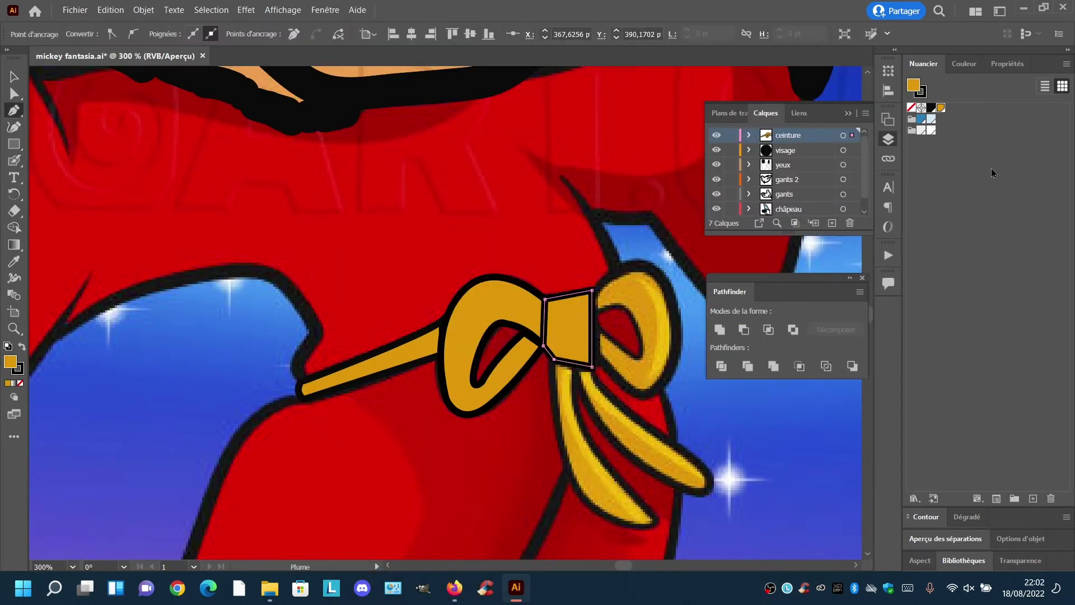
{"action": "left_click", "coordinate": [750, 135]}
{"action": "left_click", "coordinate": [788, 135]}
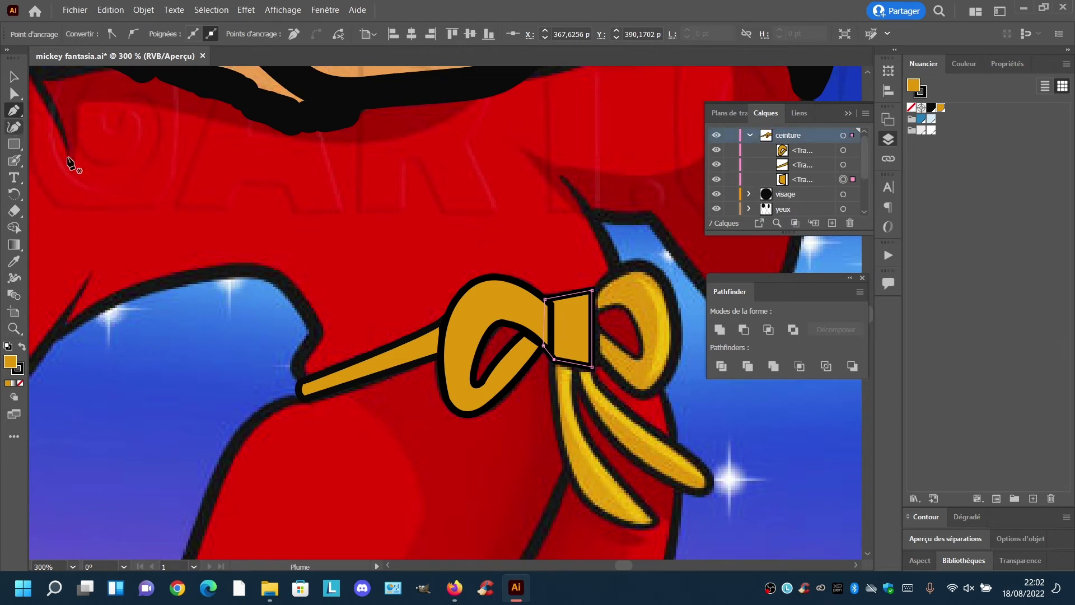
Trace the inner opening of the bow's second loop as a closed gold shape on the ceinture layer
{"action": "left_click", "coordinate": [597, 311]}
{"action": "left_click", "coordinate": [641, 345]}
{"action": "mouse_move", "coordinate": [626, 312]}
{"action": "left_mouse_down"}
{"action": "mouse_move", "coordinate": [637, 323]}
{"action": "mouse_move", "coordinate": [614, 344]}
{"action": "left_mouse_up"}
{"action": "left_click", "coordinate": [594, 326]}
{"action": "left_click", "coordinate": [597, 311]}
Trace the outer contour of the bow's second loop in gold and move it beneath the other ceinture shapes
{"action": "left_click", "coordinate": [592, 290]}
{"action": "left_click_drag", "start_coordinate": [652, 273], "coordinate": [674, 297]}
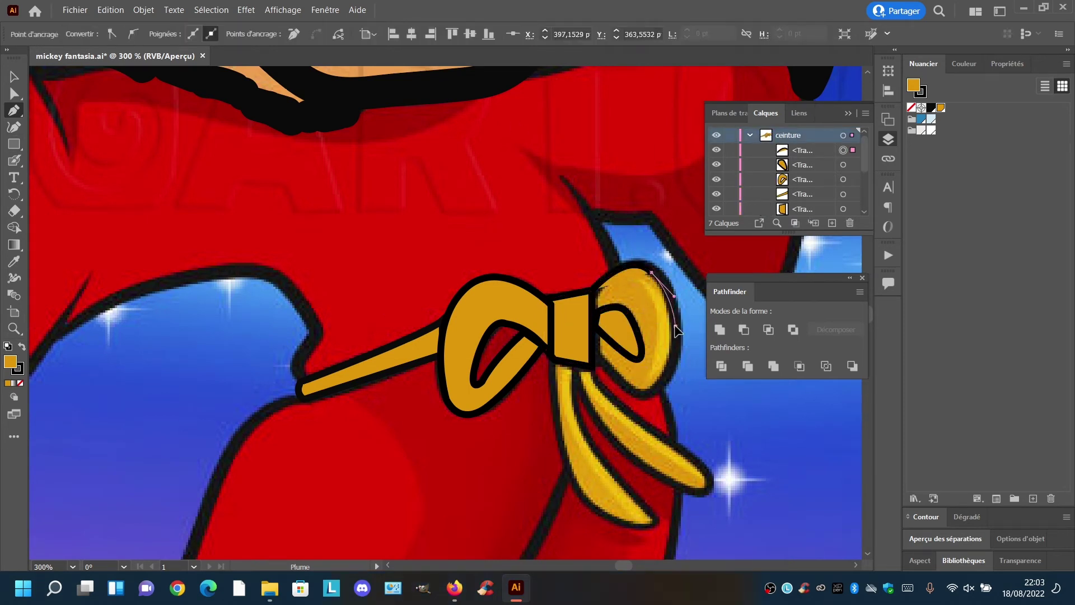
{"action": "left_click", "coordinate": [675, 326]}
{"action": "left_click_drag", "start_coordinate": [634, 392], "coordinate": [591, 381]}
{"action": "left_click", "coordinate": [634, 391]}
{"action": "left_click", "coordinate": [592, 353]}
{"action": "left_click", "coordinate": [592, 290]}
{"action": "left_click_drag", "start_coordinate": [802, 150], "coordinate": [793, 145]}
Subtract the inner opening from the second loop with Pathfinder's Minus Front, and save the file
{"action": "left_click", "coordinate": [14, 77]}
{"action": "left_click", "coordinate": [660, 330]}
{"action": "left_click", "coordinate": [621, 333], "text": "shift"}
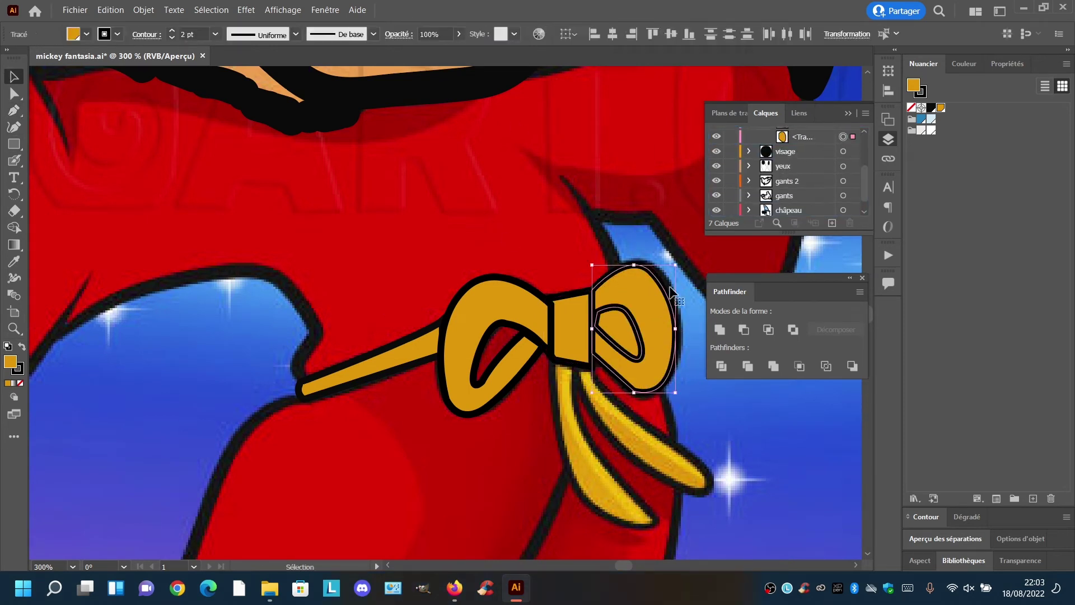
{"action": "left_click", "coordinate": [744, 330]}
{"action": "left_click", "coordinate": [735, 384]}
{"action": "key", "text": "ctrl+s"}
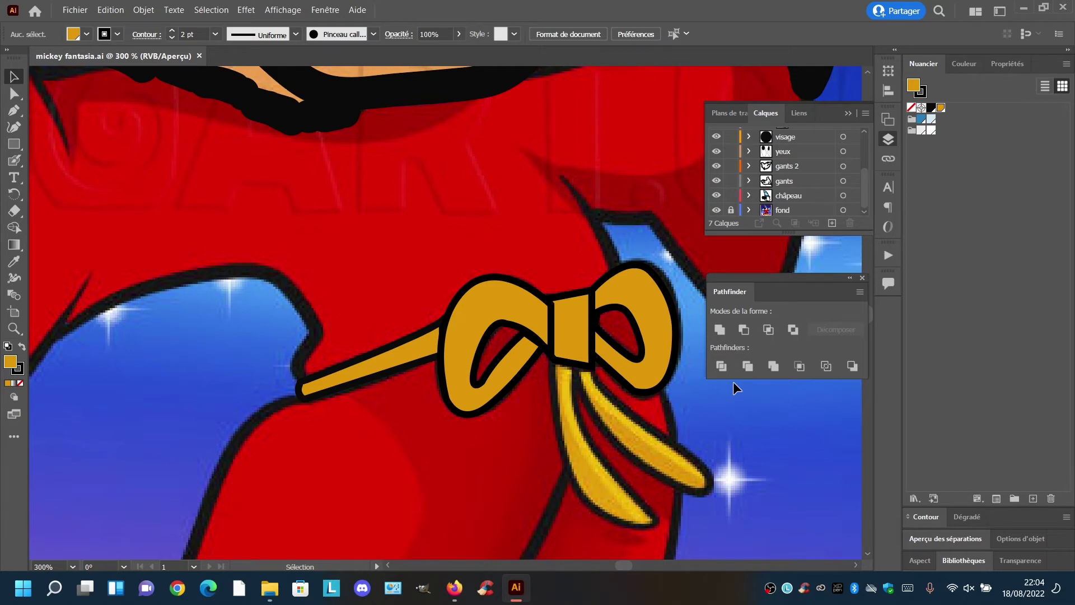
Trace the bow's outer ribbon tail with the Pen tool as a closed gold shape on the ceinture layer
{"action": "left_click", "coordinate": [14, 110]}
{"action": "left_click", "coordinate": [592, 371]}
{"action": "left_click_drag", "start_coordinate": [651, 426], "coordinate": [698, 444]}
{"action": "left_click", "coordinate": [650, 425]}
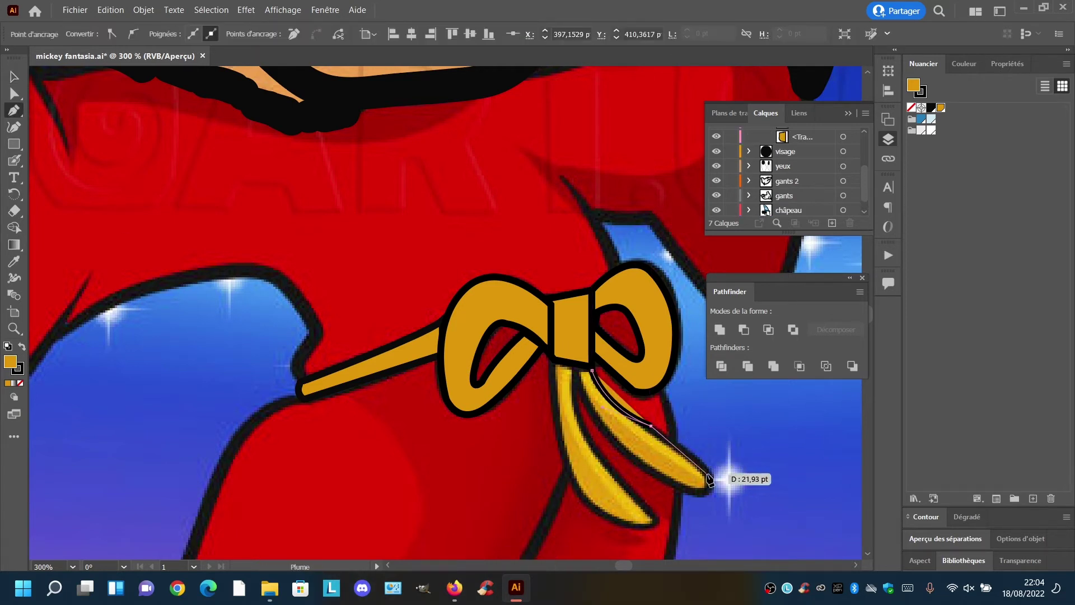
{"action": "left_click", "coordinate": [710, 485]}
{"action": "left_click", "coordinate": [628, 459]}
{"action": "left_click", "coordinate": [578, 367]}
{"action": "left_click", "coordinate": [592, 370]}
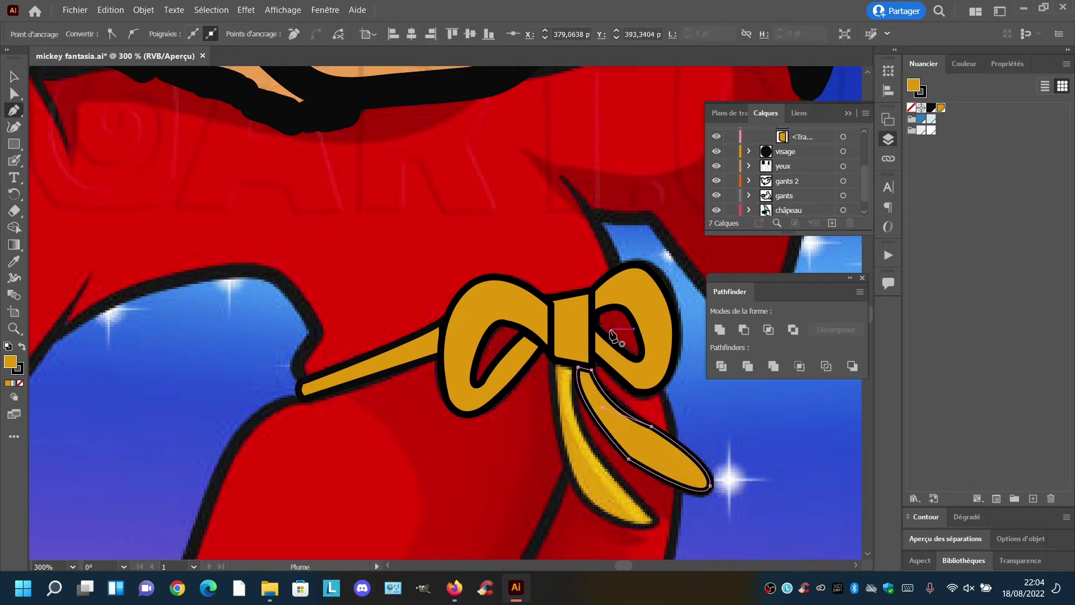
Trace the bow's inner ribbon tail as a closed shape with the Pen tool and fill it with gold
{"action": "left_click", "coordinate": [554, 360]}
{"action": "left_click", "coordinate": [574, 480]}
{"action": "left_click_drag", "start_coordinate": [655, 521], "coordinate": [715, 506]}
{"action": "left_click", "coordinate": [20, 383]}
{"action": "left_click", "coordinate": [656, 521]}
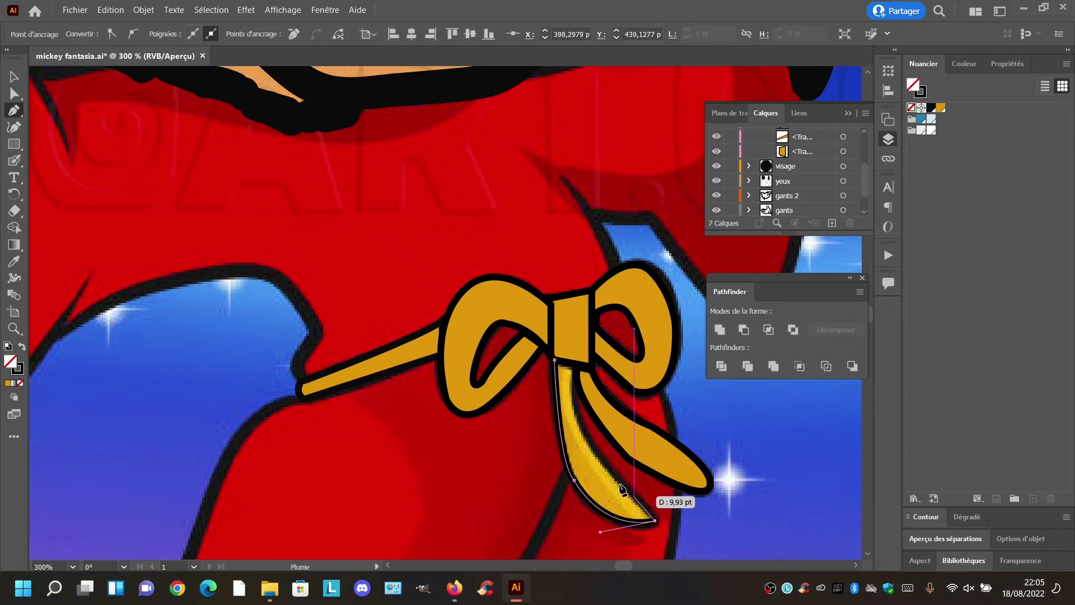
{"action": "left_click_drag", "start_coordinate": [573, 399], "coordinate": [573, 364]}
{"action": "left_click", "coordinate": [574, 364]}
{"action": "left_click", "coordinate": [555, 359]}
{"action": "left_click", "coordinate": [8, 383]}
{"action": "left_click", "coordinate": [14, 77]}
{"action": "left_click", "coordinate": [154, 170]}
{"action": "left_click", "coordinate": [568, 417]}
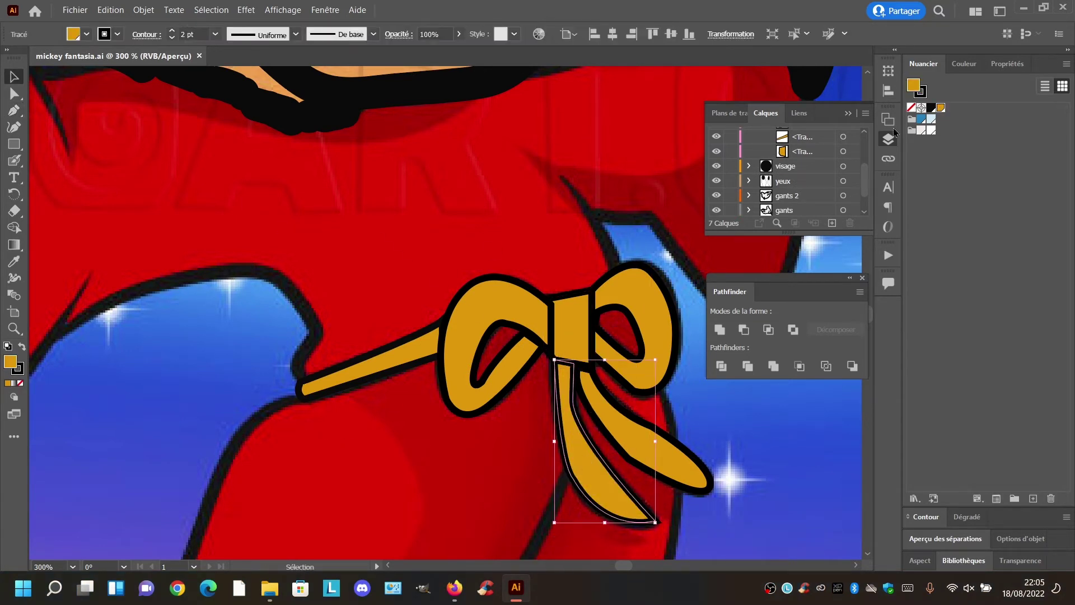
{"action": "left_click", "coordinate": [526, 143]}
Save the file, and collapse and select the ceinture layer
{"action": "key", "text": "ctrl+minus"}
{"action": "key", "text": "ctrl+minus"}
{"action": "key", "text": "ctrl+minus"}
{"action": "key", "text": "ctrl+minus"}
{"action": "key", "text": "ctrl+minus"}
{"action": "key", "text": "ctrl+plus"}
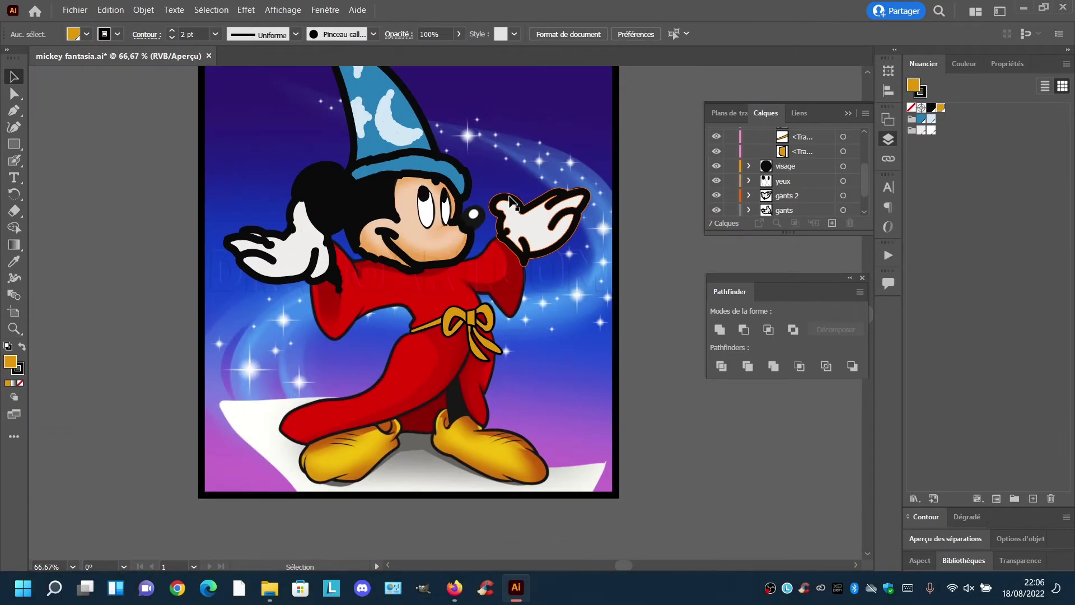
{"action": "key", "text": "ctrl+s"}
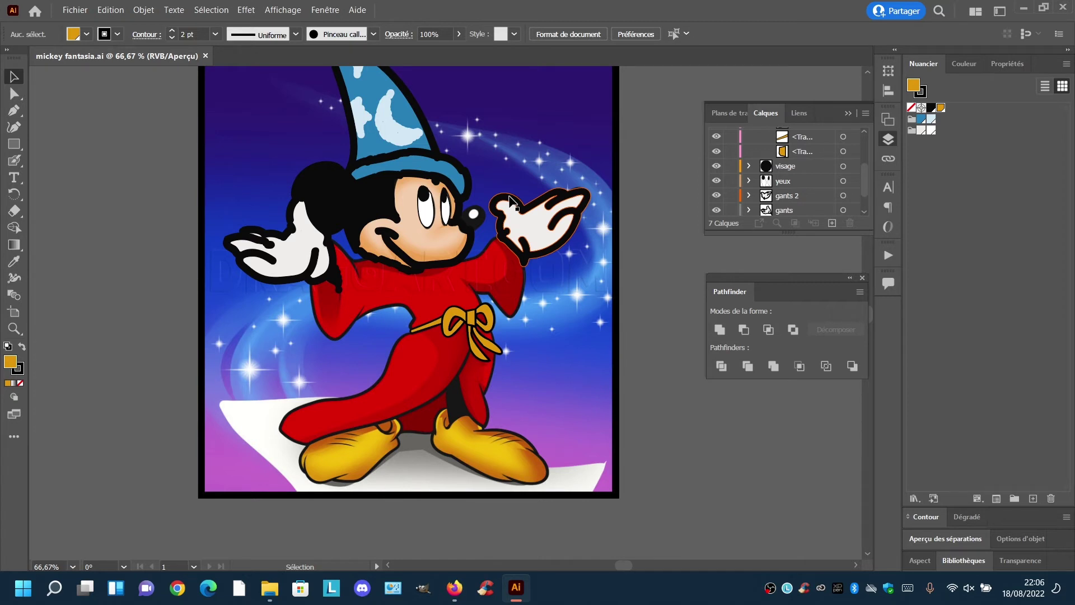
{"action": "scroll", "coordinate": [795, 168], "scroll_direction": "up", "scroll_amount": 3}
{"action": "left_click", "coordinate": [749, 135]}
{"action": "left_click", "coordinate": [795, 135]}
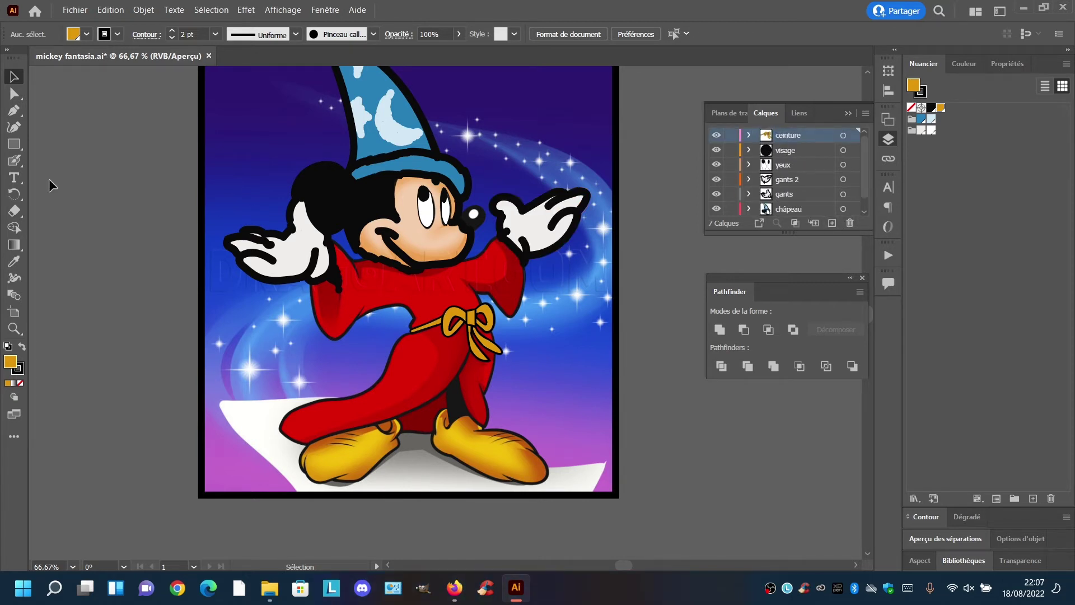
Sample the darker beige from the face with the Eyedropper and create a colour group named beige
{"action": "key", "text": "i"}
{"action": "left_click", "coordinate": [436, 226]}
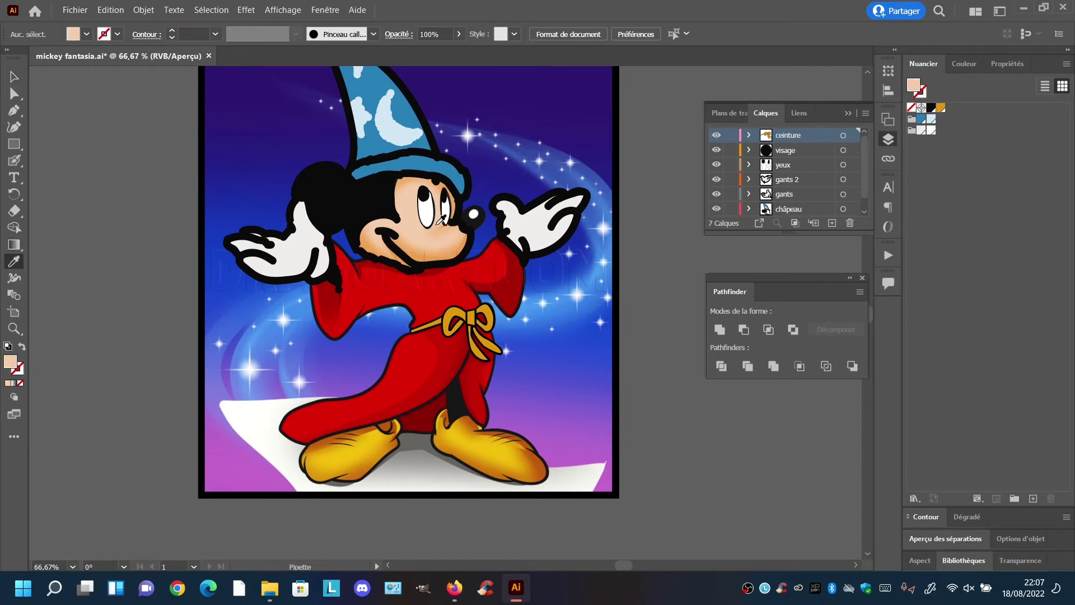
{"action": "left_click", "coordinate": [456, 203]}
{"action": "left_click", "coordinate": [1015, 498]}
{"action": "type", "text": "belge"}
{"action": "key", "text": "Return"}
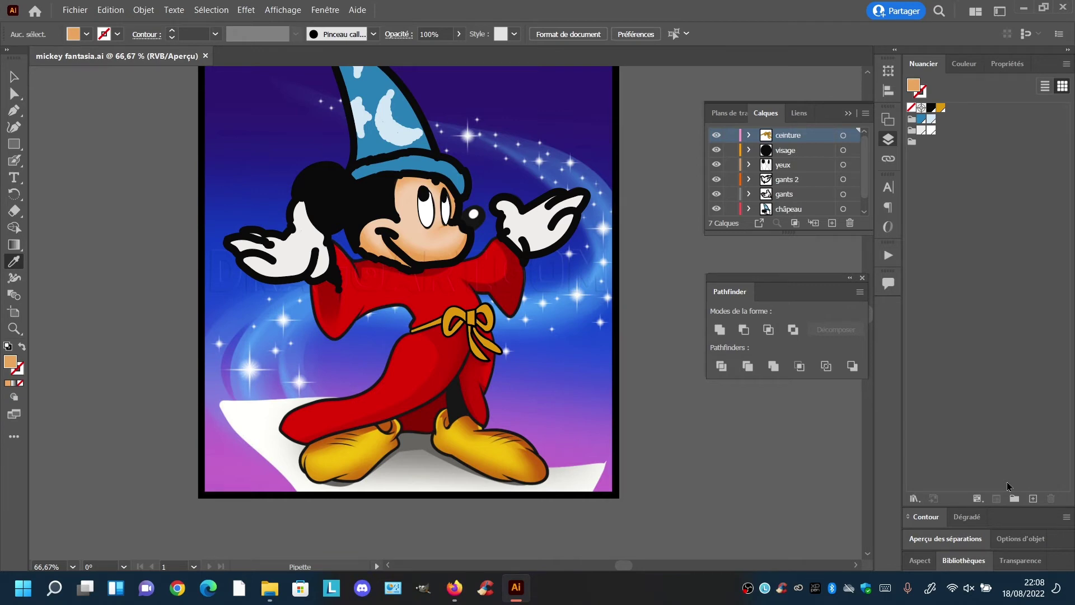
Add the sampled beige as a new swatch, save the file, and move the swatch into the beige colour group
{"action": "left_click", "coordinate": [1066, 64]}
{"action": "left_click", "coordinate": [906, 70]}
{"action": "key", "text": "Return"}
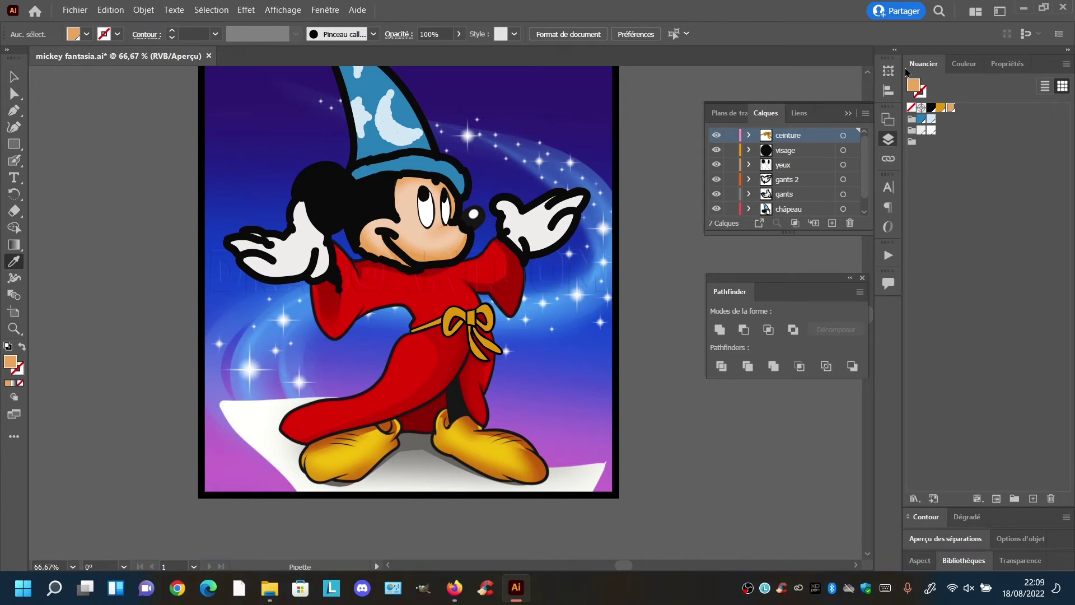
{"action": "key", "text": "ctrl+s"}
{"action": "key", "text": "a"}
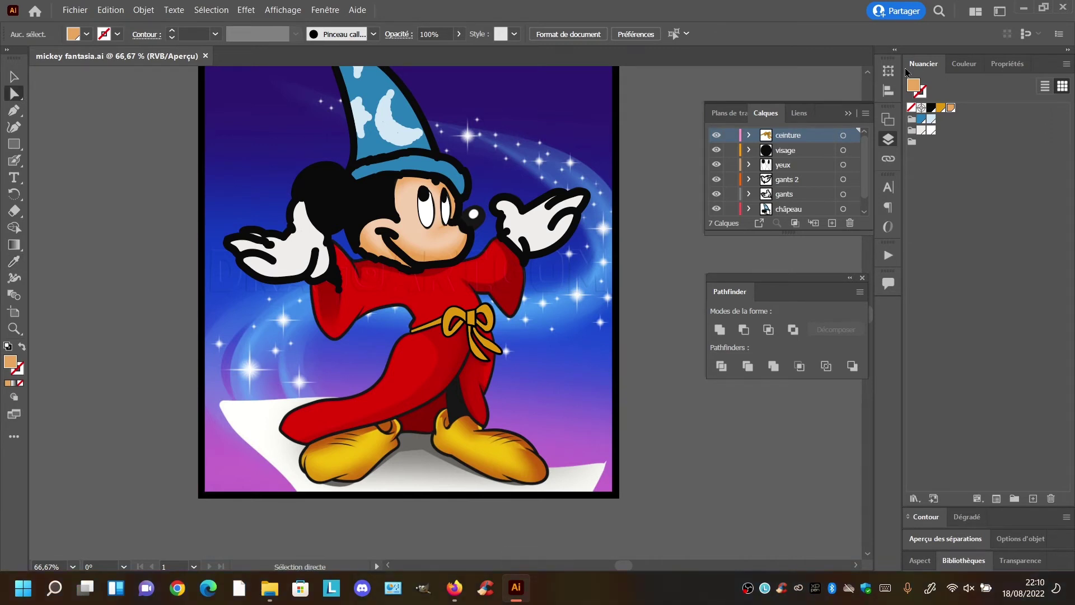
{"action": "left_click_drag", "start_coordinate": [950, 108], "coordinate": [911, 139]}
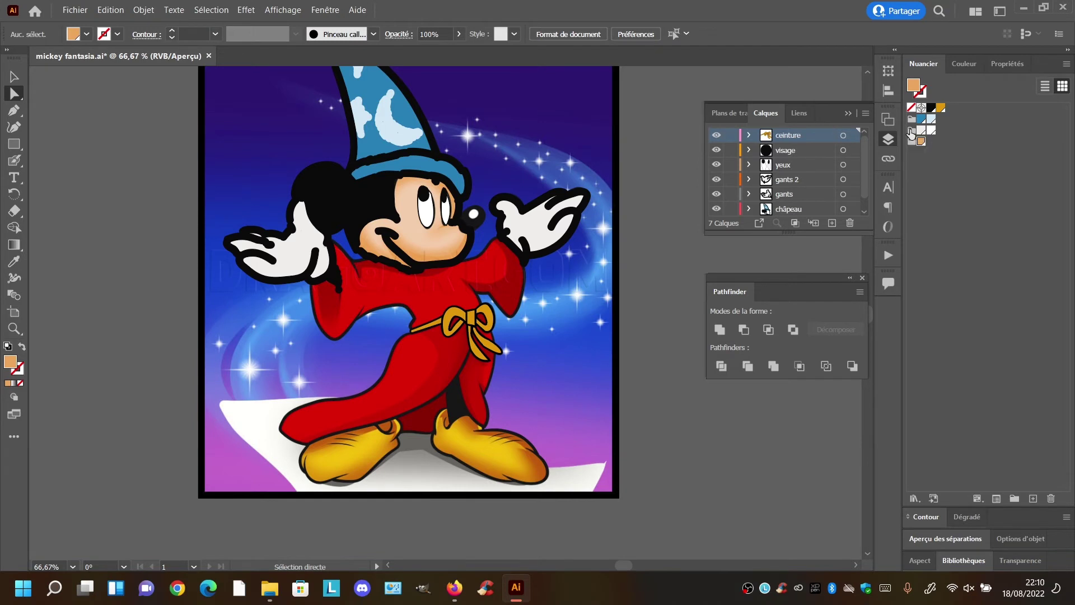
{"action": "left_click", "coordinate": [14, 161]}
{"action": "left_click_drag", "start_coordinate": [376, 241], "coordinate": [409, 265]}
{"action": "left_click_drag", "start_coordinate": [803, 137], "coordinate": [784, 211]}
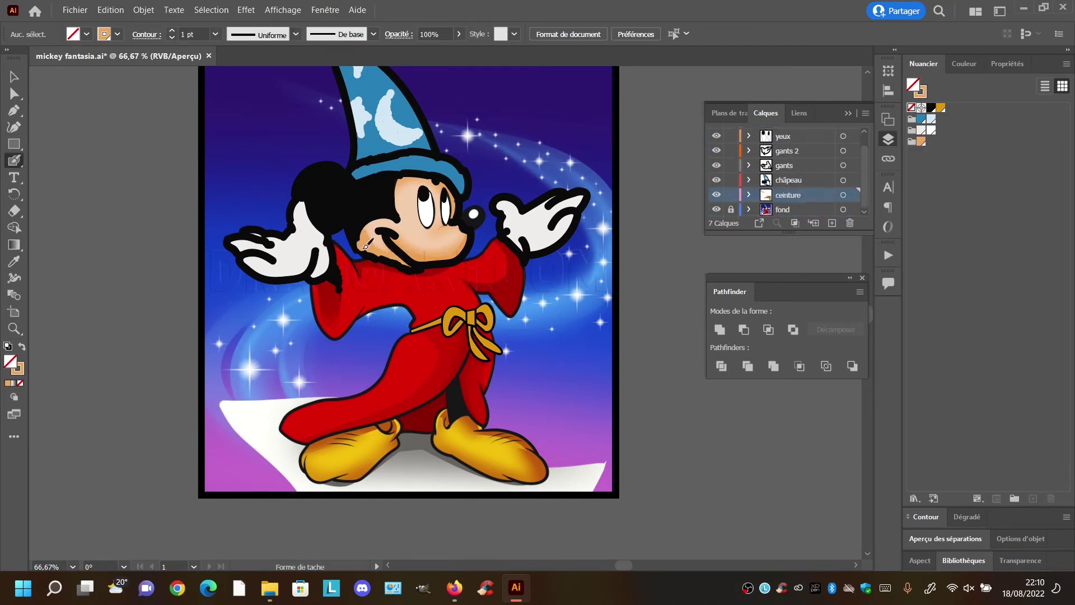
{"action": "left_click", "coordinate": [717, 209]}
{"action": "key", "text": "ctrl+z"}
{"action": "key", "text": "ctrl+z"}
{"action": "key", "text": "ctrl+z"}
{"action": "key", "text": "ctrl+z"}
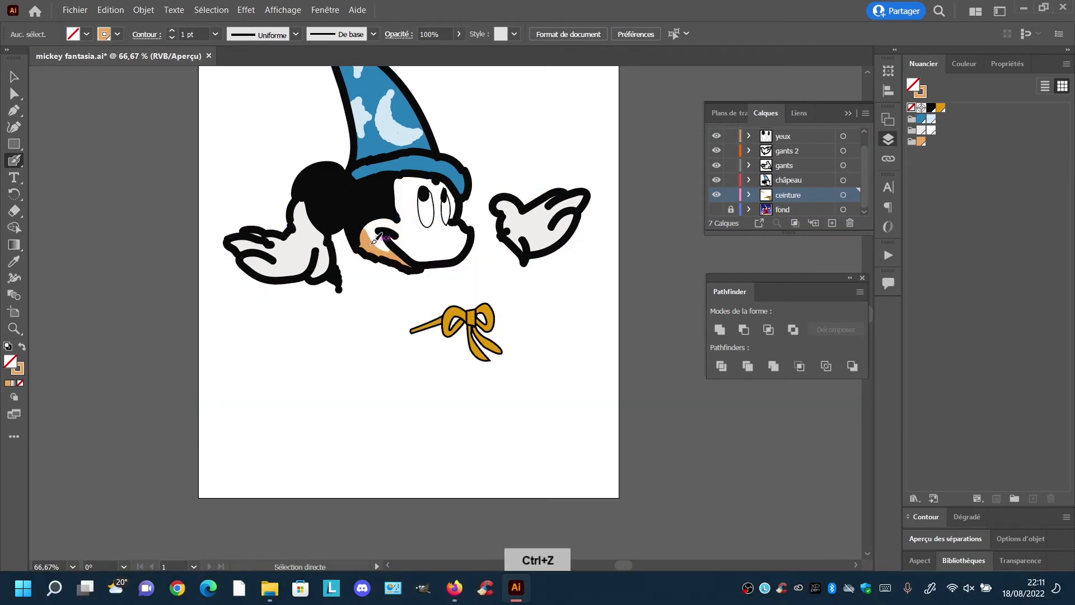
{"action": "key", "text": "shift+x"}
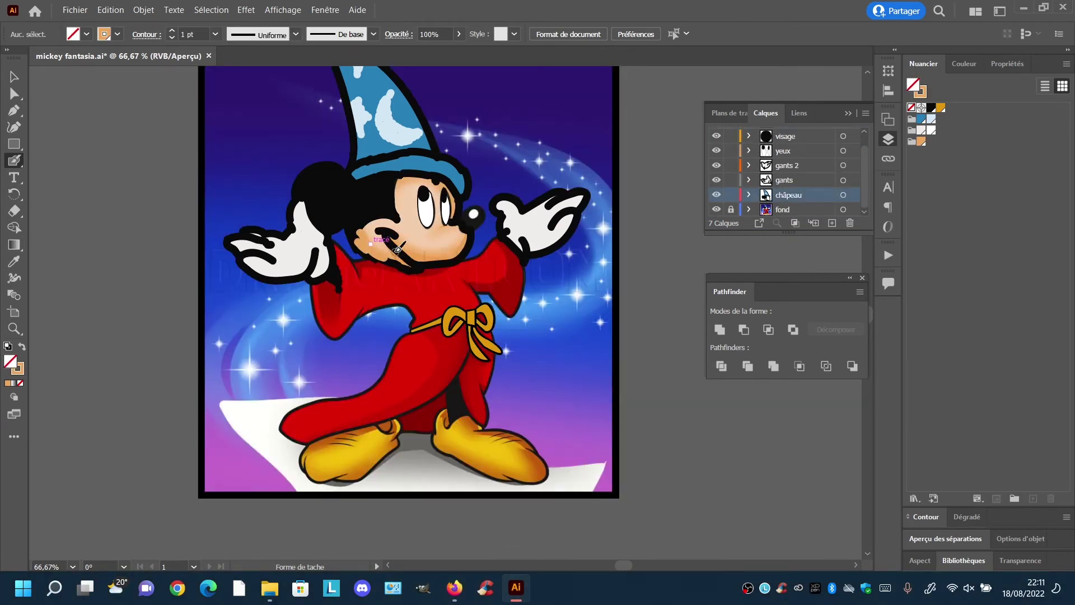
{"action": "left_click", "coordinate": [749, 195]}
{"action": "key", "text": "ctrl+z"}
Create a layer directly above fond for the inside of the face, with a name beginning with interieur
{"action": "left_click", "coordinate": [783, 210]}
{"action": "left_click", "coordinate": [832, 223]}
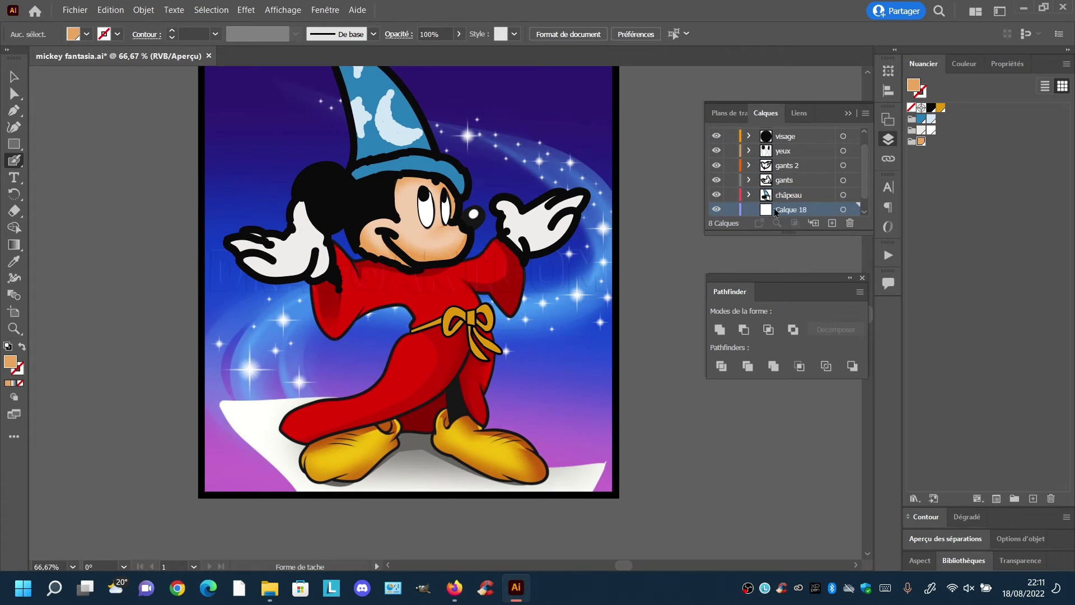
{"action": "double_click", "coordinate": [776, 211]}
{"action": "type", "text": "interieur"}
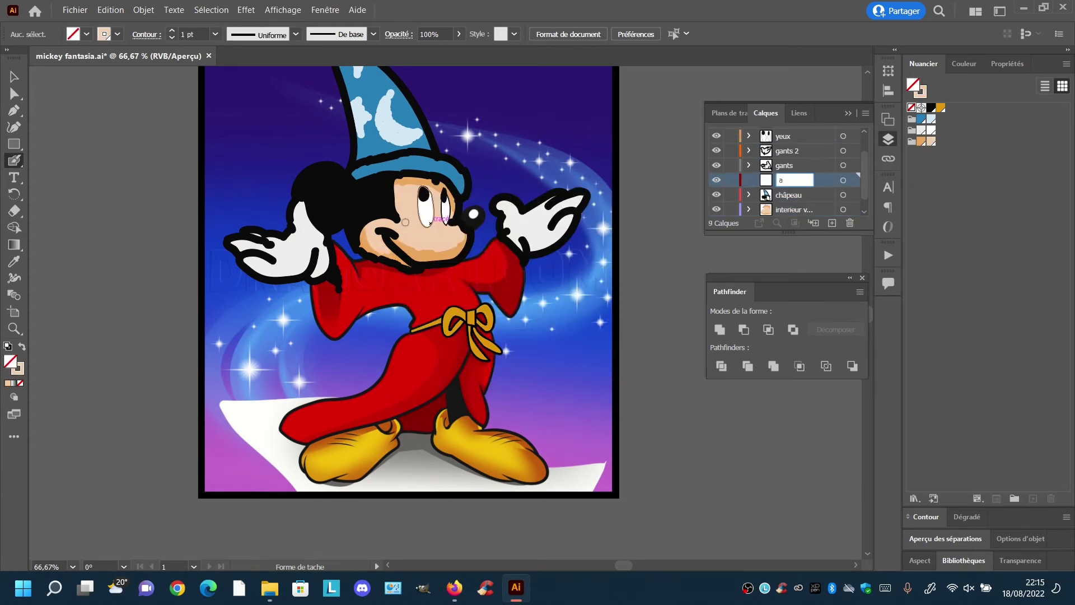
Name the nose layer nez and move its lower rond sublayer above the other one
{"action": "type", "text": "nez"}
{"action": "key", "text": "Return"}
{"action": "double_click", "coordinate": [806, 180]}
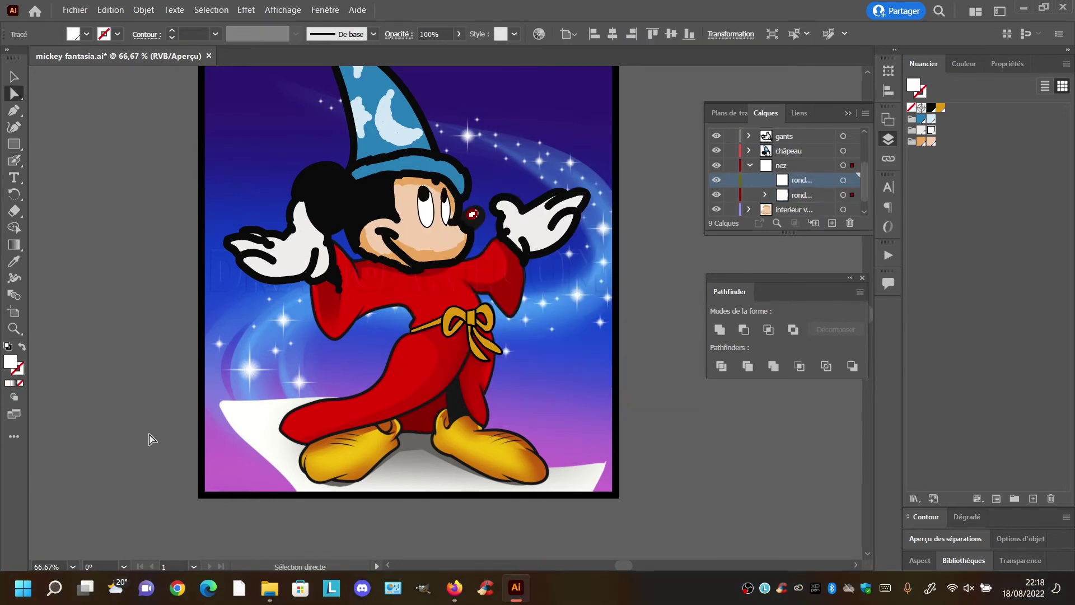
{"action": "left_click_drag", "start_coordinate": [801, 196], "coordinate": [798, 174]}
{"action": "key", "text": "ctrl+shift+a"}
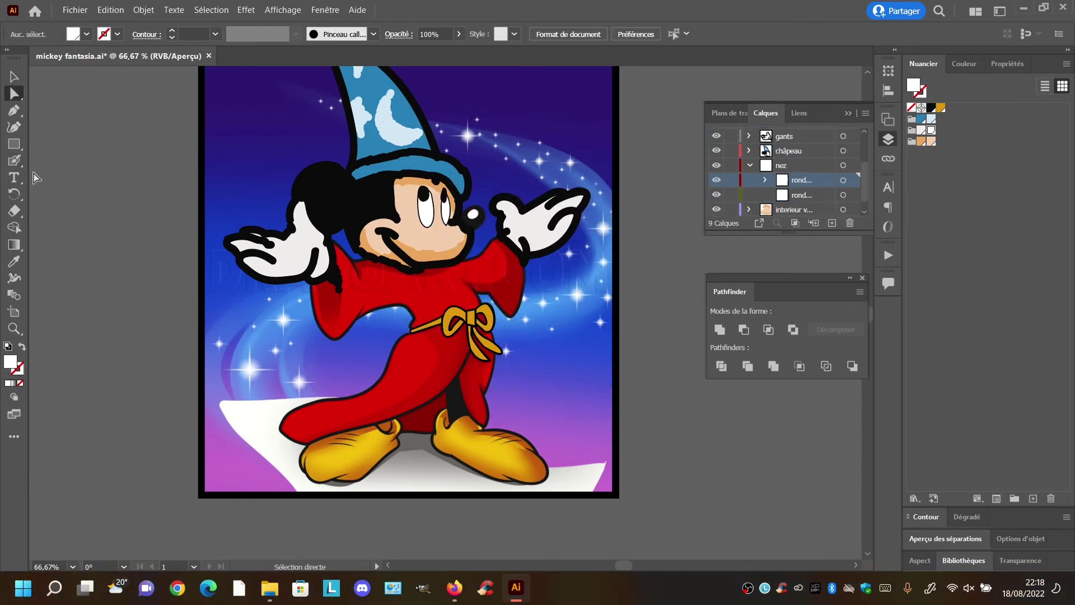
Paint the nose black with the Blob Brush and place the nez layer above châpeau
{"action": "left_click", "coordinate": [14, 161]}
{"action": "left_click", "coordinate": [930, 108]}
{"action": "key", "text": "v"}
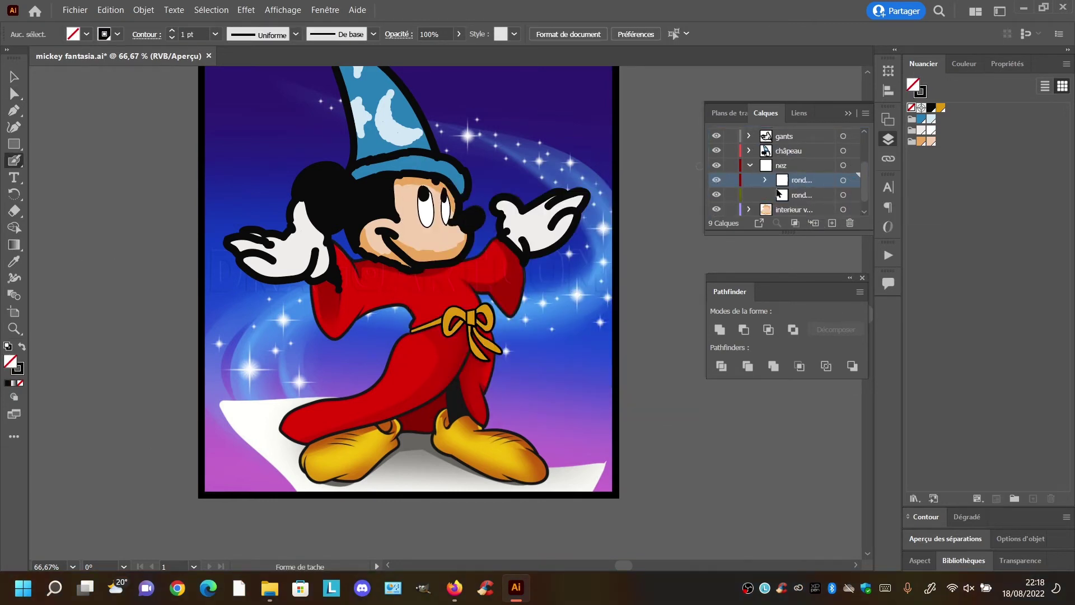
{"action": "scroll", "coordinate": [784, 180], "scroll_direction": "up", "scroll_amount": 3}
{"action": "left_click", "coordinate": [740, 208]}
{"action": "left_click_drag", "start_coordinate": [740, 209], "coordinate": [792, 140]}
Hide the fond layer to review the redrawn parts, and show it again with the Blob Brush ready
{"action": "scroll", "coordinate": [784, 173], "scroll_direction": "down", "scroll_amount": 3}
{"action": "left_click", "coordinate": [716, 209]}
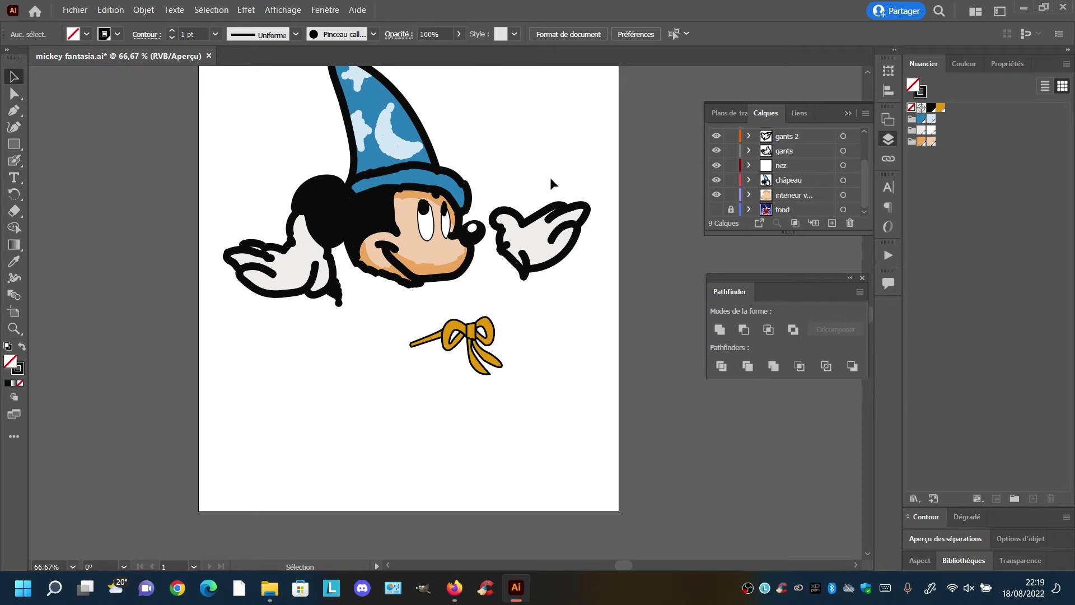
{"action": "left_click", "coordinate": [20, 164]}
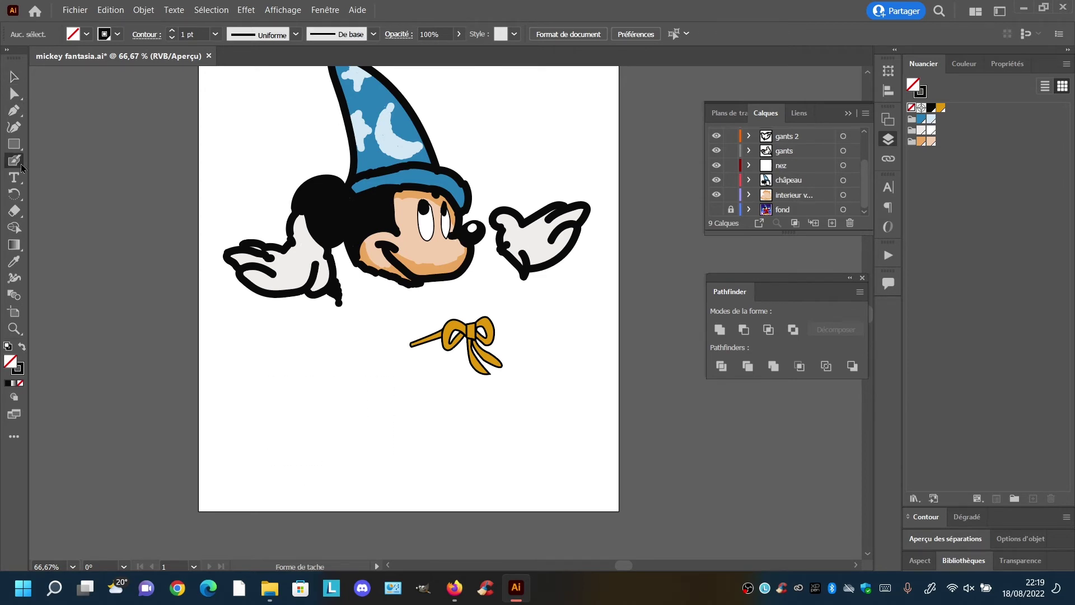
{"action": "left_click", "coordinate": [717, 209]}
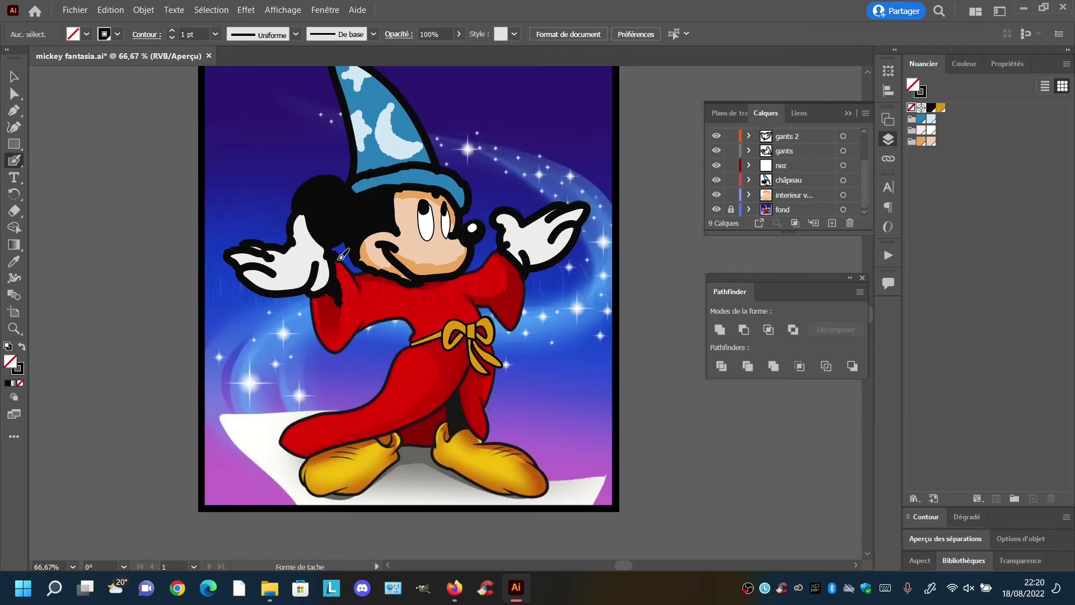
{"action": "left_click_drag", "start_coordinate": [519, 272], "coordinate": [511, 325]}
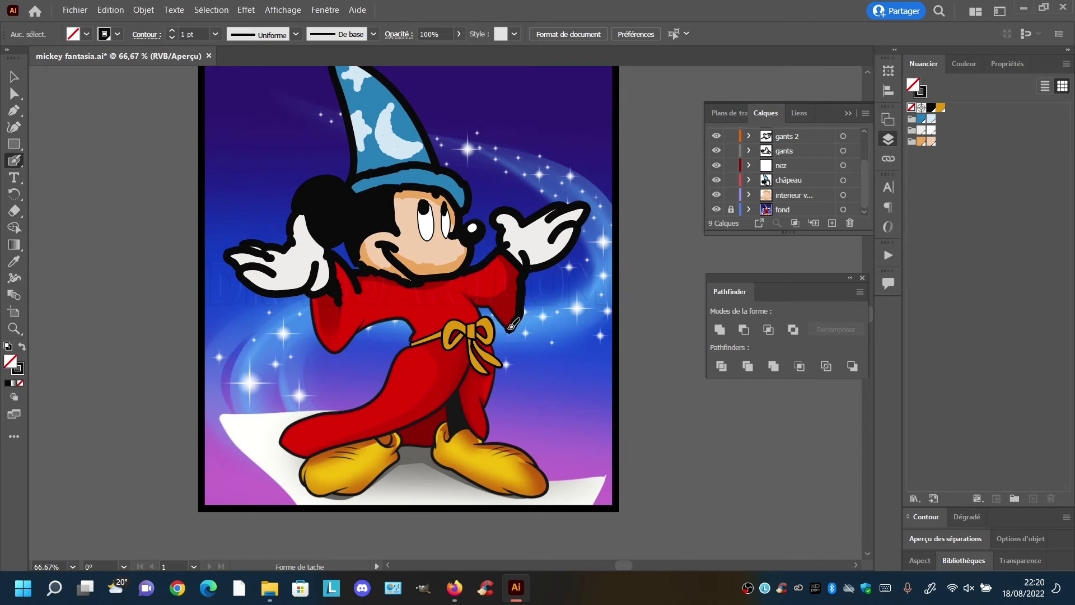
{"action": "key", "text": "ctrl+z"}
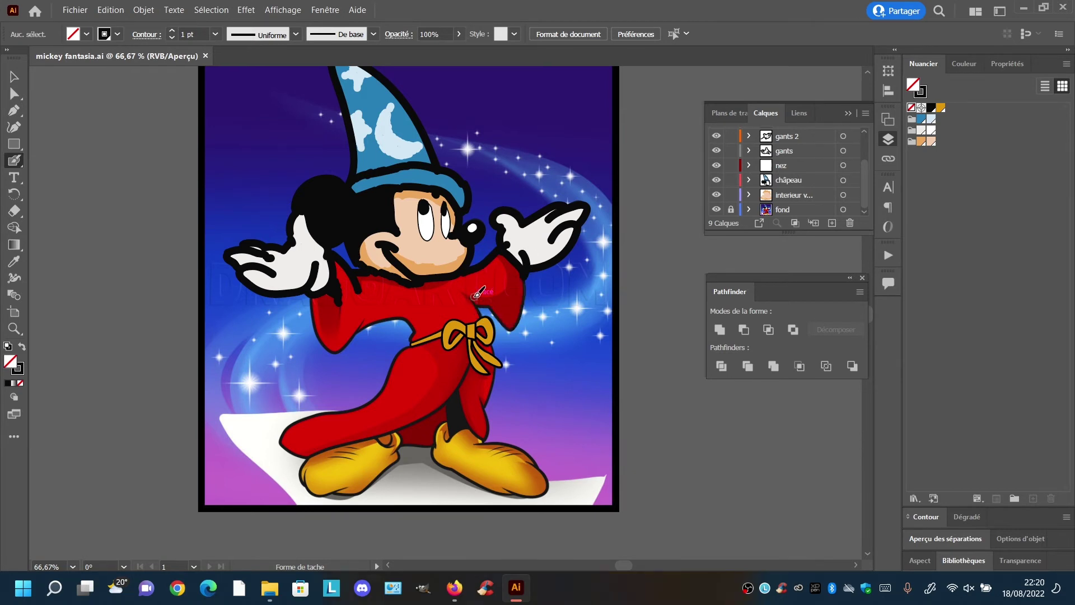
{"action": "key", "text": "ctrl+z"}
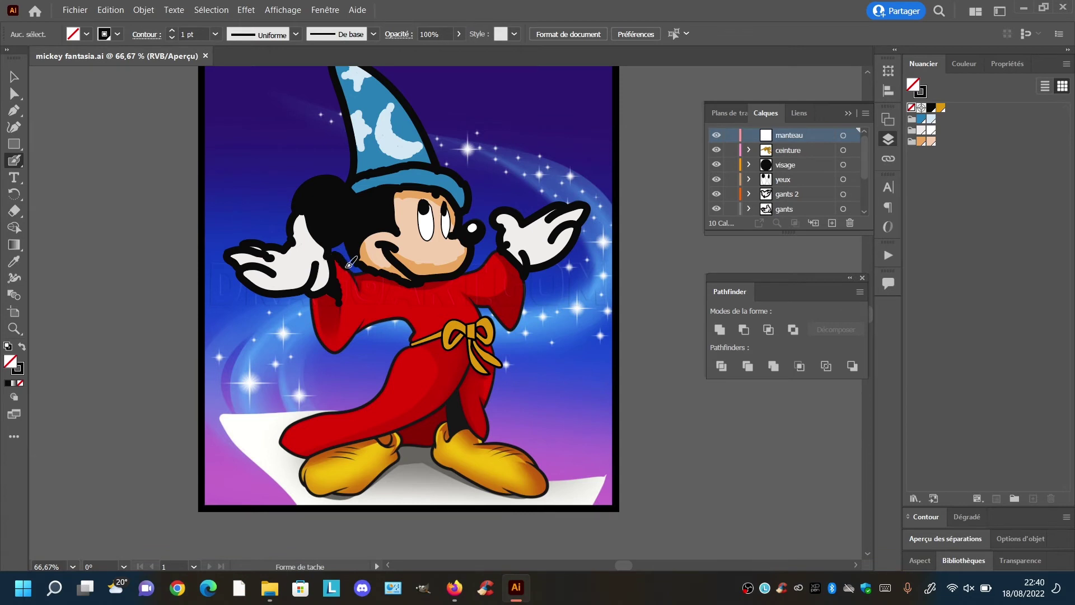
Outline the red coat's sleeves, side and trailing hem in black with the Blob Brush on the manteau layer
{"action": "mouse_move", "coordinate": [351, 261]}
{"action": "left_mouse_down"}
{"action": "mouse_move", "coordinate": [360, 291]}
{"action": "mouse_move", "coordinate": [377, 262]}
{"action": "mouse_move", "coordinate": [336, 255]}
{"action": "mouse_move", "coordinate": [363, 258]}
{"action": "left_mouse_up"}
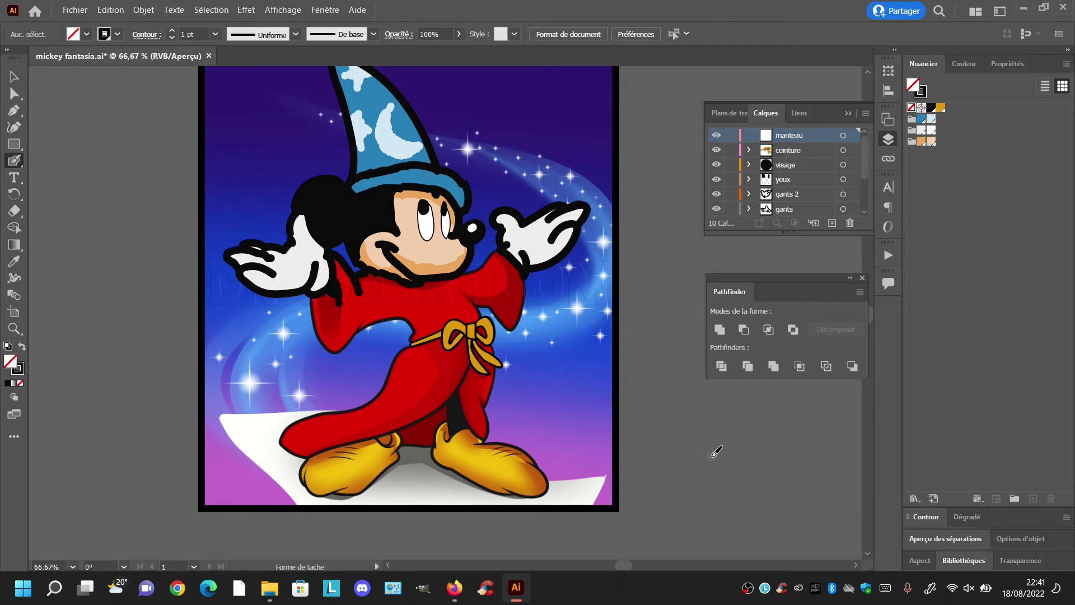
{"action": "mouse_move", "coordinate": [527, 276]}
{"action": "left_mouse_down"}
{"action": "mouse_move", "coordinate": [525, 309]}
{"action": "mouse_move", "coordinate": [510, 333]}
{"action": "left_mouse_up"}
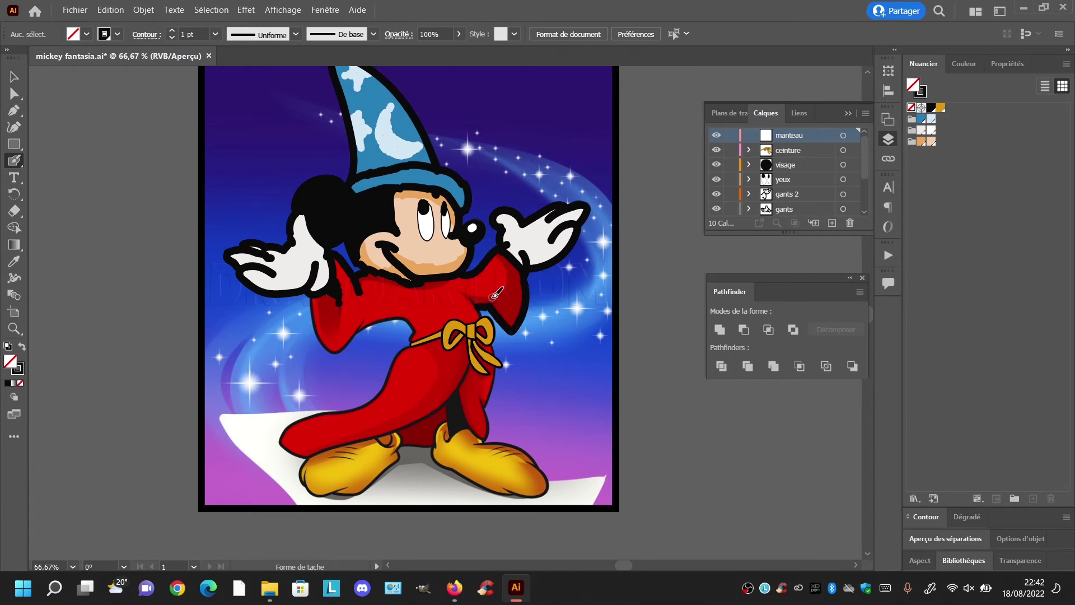
{"action": "mouse_move", "coordinate": [482, 311]}
{"action": "left_mouse_down"}
{"action": "mouse_move", "coordinate": [494, 376]}
{"action": "mouse_move", "coordinate": [481, 402]}
{"action": "left_mouse_up"}
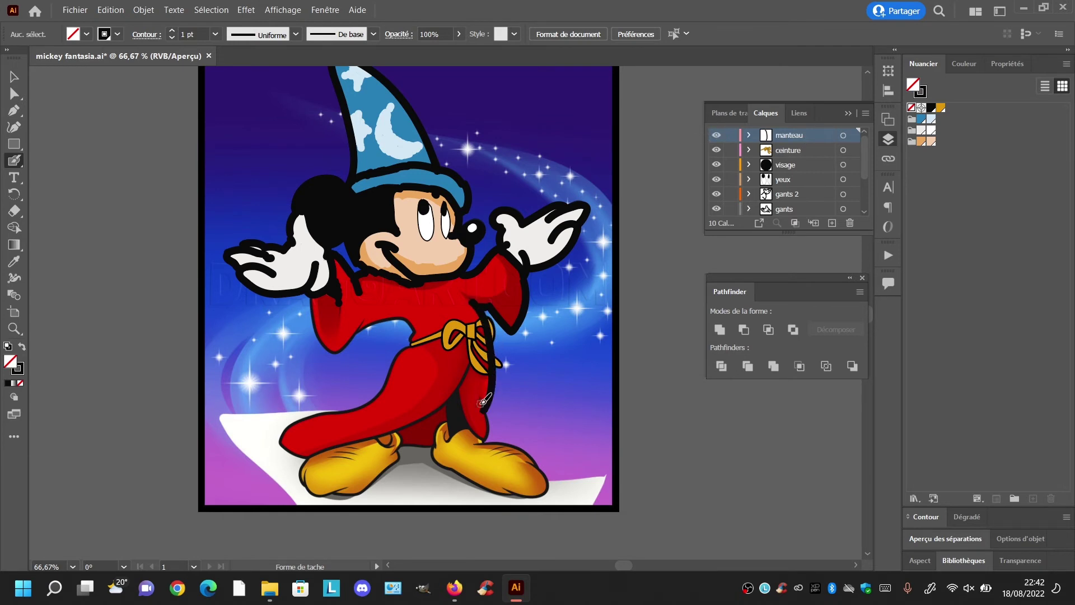
{"action": "mouse_move", "coordinate": [408, 426]}
{"action": "left_mouse_down"}
{"action": "mouse_move", "coordinate": [294, 451]}
{"action": "mouse_move", "coordinate": [403, 348]}
{"action": "mouse_move", "coordinate": [413, 323]}
{"action": "mouse_move", "coordinate": [358, 327]}
{"action": "left_mouse_up"}
{"action": "key", "text": "ctrl+z"}
{"action": "mouse_move", "coordinate": [307, 456]}
{"action": "left_mouse_down"}
{"action": "mouse_move", "coordinate": [299, 422]}
{"action": "mouse_move", "coordinate": [346, 412]}
{"action": "mouse_move", "coordinate": [389, 379]}
{"action": "mouse_move", "coordinate": [415, 334]}
{"action": "mouse_move", "coordinate": [399, 318]}
{"action": "mouse_move", "coordinate": [362, 329]}
{"action": "mouse_move", "coordinate": [315, 305]}
{"action": "mouse_move", "coordinate": [342, 350]}
{"action": "left_mouse_up"}
Create a new colour group named rouger and save the file
{"action": "left_click", "coordinate": [1014, 498]}
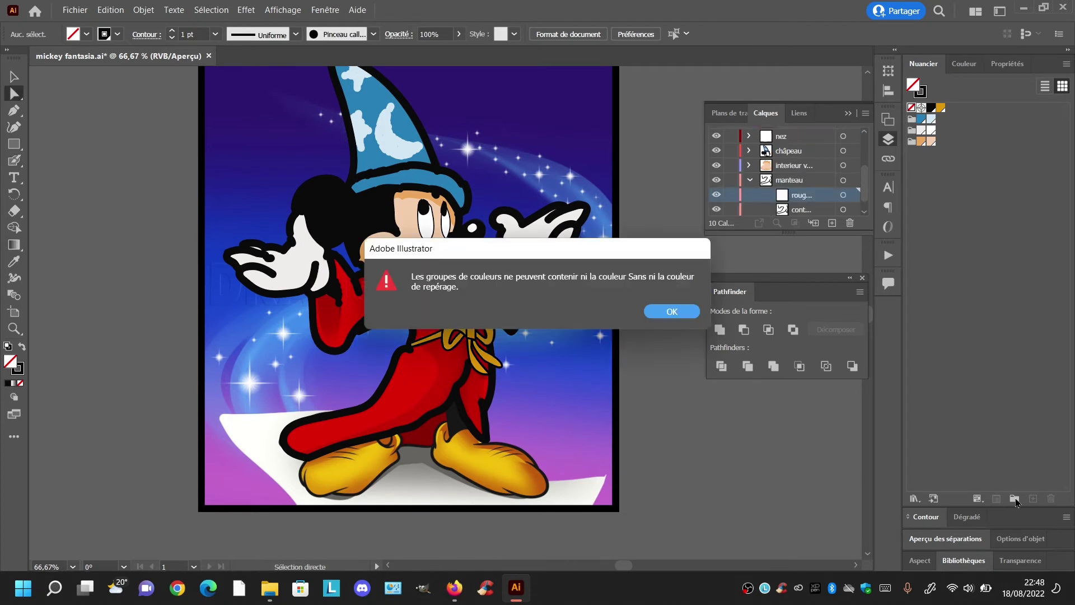
{"action": "left_click", "coordinate": [658, 312]}
{"action": "left_click", "coordinate": [1015, 498]}
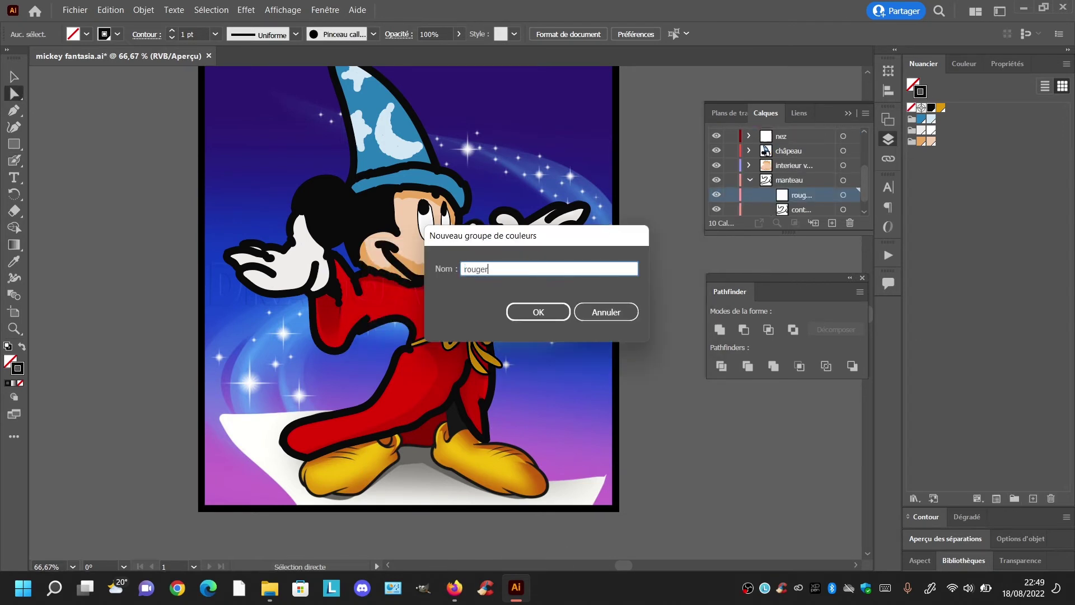
{"action": "key", "text": "Return"}
{"action": "key", "text": "ctrl+s"}
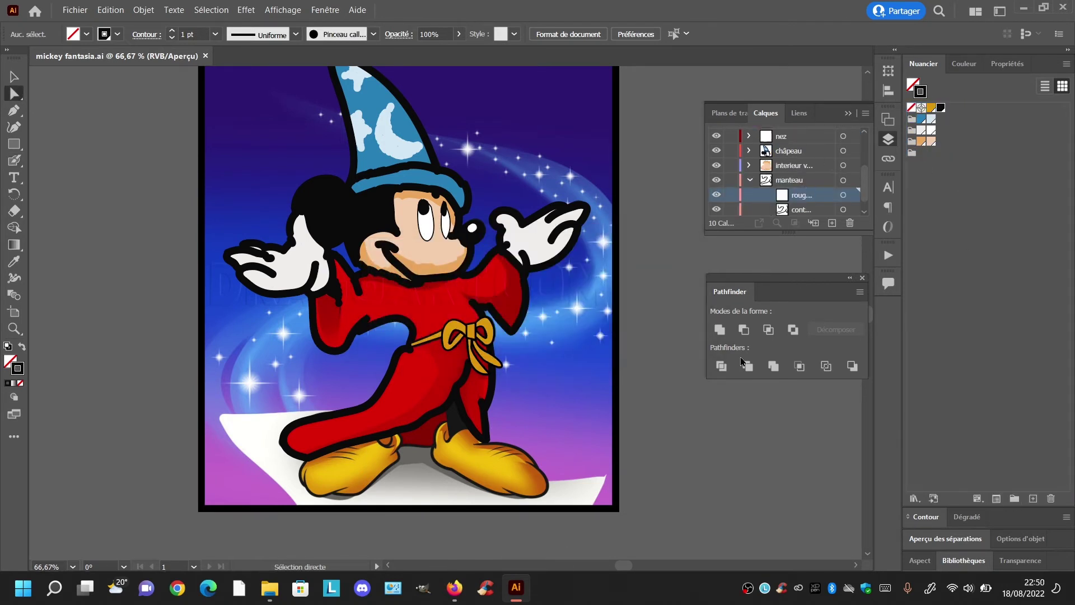
Sample the dark red inside the coat sleeve and add it to the rouger group as a global RGB swatch (160, 10, 4), ready for the Blob Brush
{"action": "left_click", "coordinate": [14, 262]}
{"action": "left_click", "coordinate": [335, 322]}
{"action": "left_click", "coordinate": [911, 152]}
{"action": "left_click", "coordinate": [1066, 64]}
{"action": "left_click", "coordinate": [963, 74]}
{"action": "key", "text": "BackSpace"}
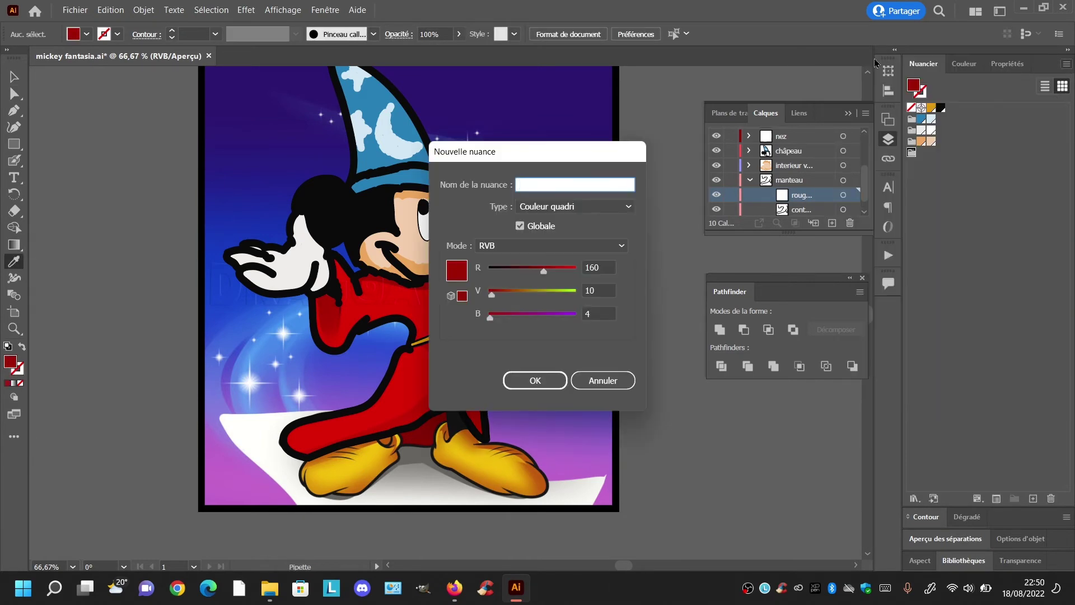
{"action": "key", "text": "Return"}
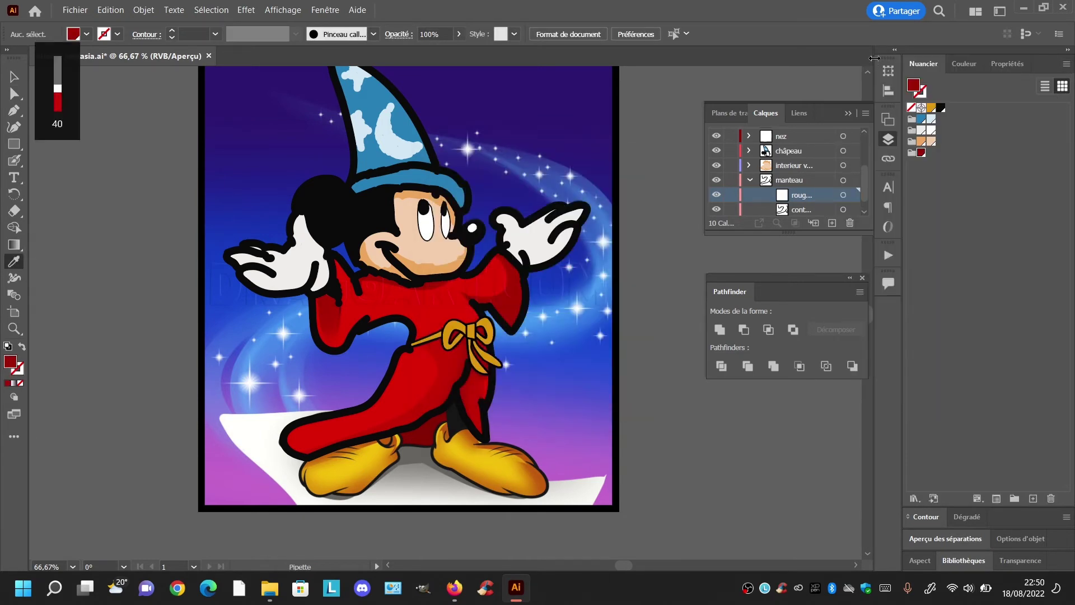
{"action": "key", "text": "shift+b"}
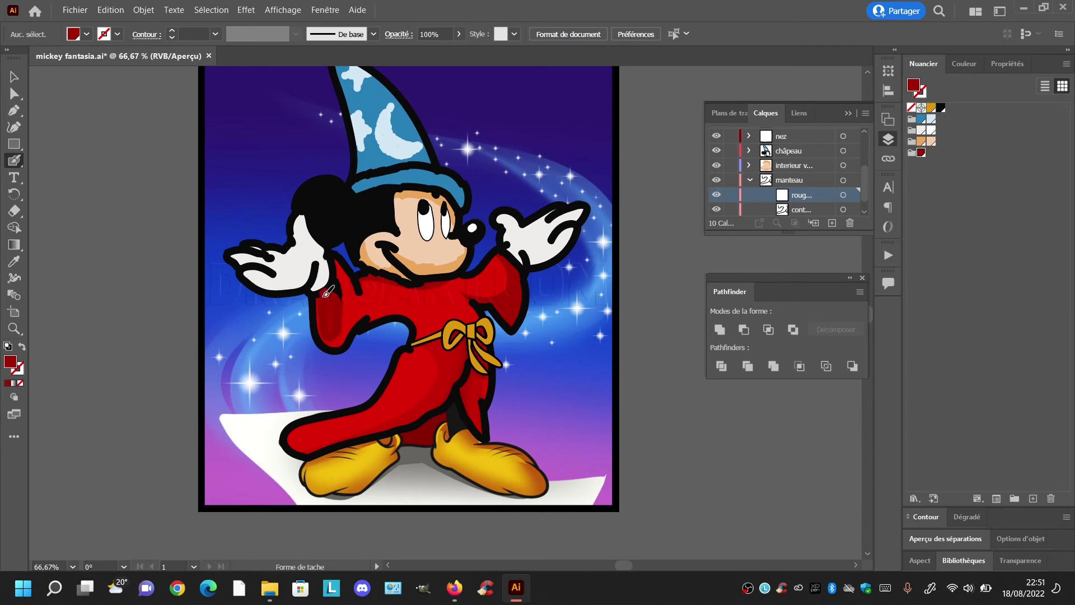
Paint the coat's sleeve and collar shadows in dark red with the Blob Brush, checking coverage with the fond layer hidden
{"action": "left_click_drag", "start_coordinate": [324, 296], "coordinate": [332, 296]}
{"action": "left_click_drag", "start_coordinate": [864, 180], "coordinate": [864, 188]}
{"action": "left_click", "coordinate": [717, 209]}
{"action": "left_click", "coordinate": [716, 208]}
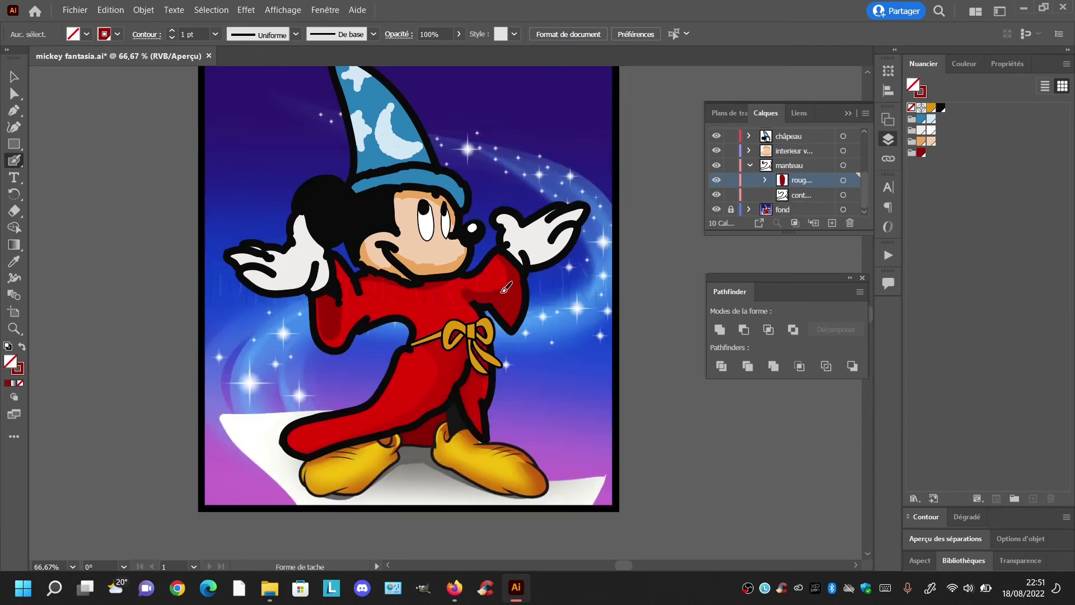
{"action": "mouse_move", "coordinate": [514, 322]}
{"action": "left_mouse_down"}
{"action": "mouse_move", "coordinate": [480, 301]}
{"action": "mouse_move", "coordinate": [509, 309]}
{"action": "left_mouse_up"}
{"action": "left_click", "coordinate": [716, 209]}
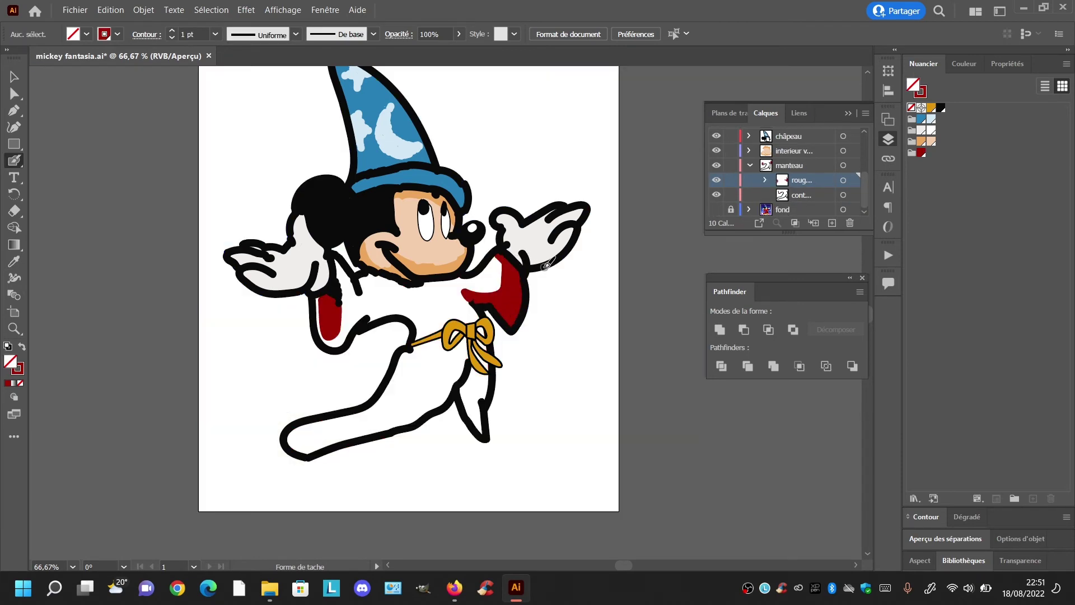
{"action": "left_click", "coordinate": [716, 209]}
{"action": "mouse_move", "coordinate": [363, 280]}
{"action": "left_mouse_down"}
{"action": "mouse_move", "coordinate": [424, 280]}
{"action": "mouse_move", "coordinate": [367, 276]}
{"action": "left_mouse_up"}
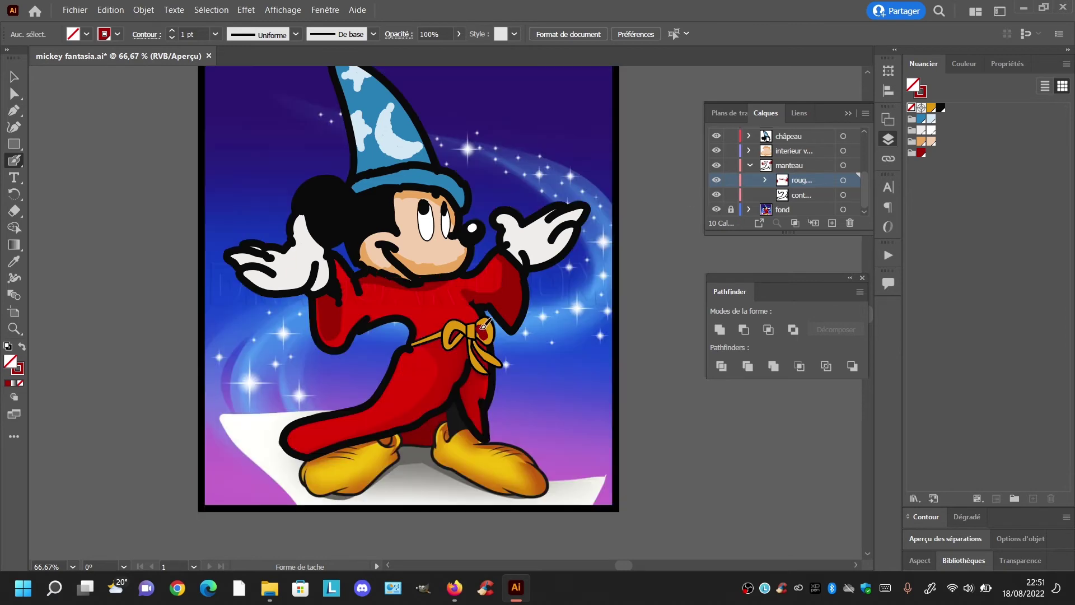
{"action": "left_click", "coordinate": [716, 209]}
{"action": "left_click", "coordinate": [717, 209]}
Move the dark red sublayer below the contour in manteau and paint the shadows on the skirt, side panel and trailing hem
{"action": "left_click_drag", "start_coordinate": [802, 179], "coordinate": [814, 206]}
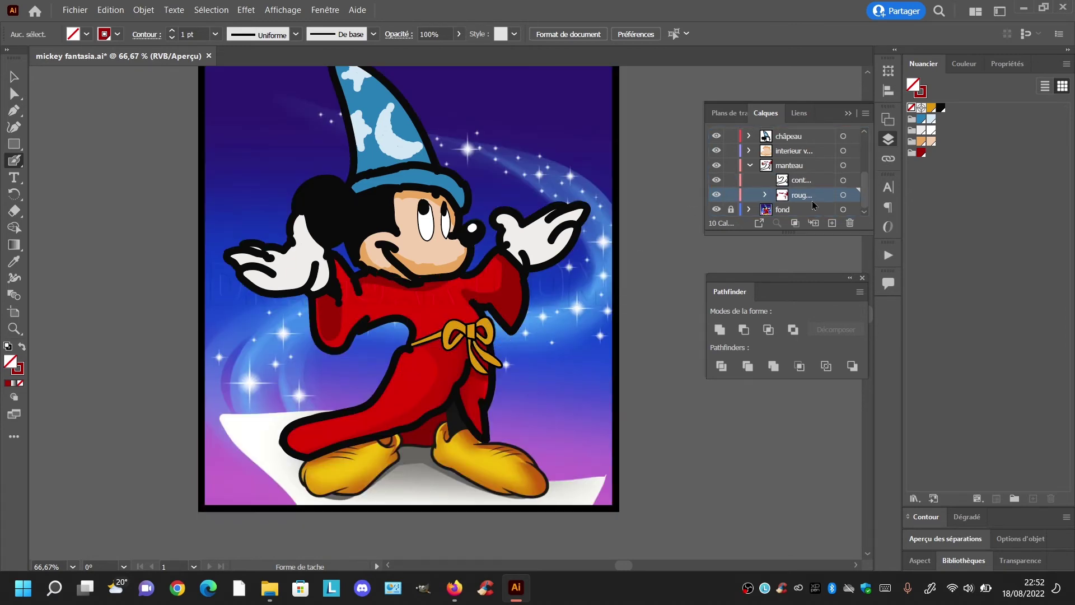
{"action": "mouse_move", "coordinate": [483, 429]}
{"action": "left_mouse_down"}
{"action": "mouse_move", "coordinate": [470, 383]}
{"action": "mouse_move", "coordinate": [480, 430]}
{"action": "left_mouse_up"}
{"action": "left_click", "coordinate": [716, 209]}
{"action": "left_click", "coordinate": [716, 209]}
{"action": "mouse_move", "coordinate": [427, 346]}
{"action": "left_mouse_down"}
{"action": "mouse_move", "coordinate": [349, 436]}
{"action": "mouse_move", "coordinate": [424, 411]}
{"action": "left_mouse_up"}
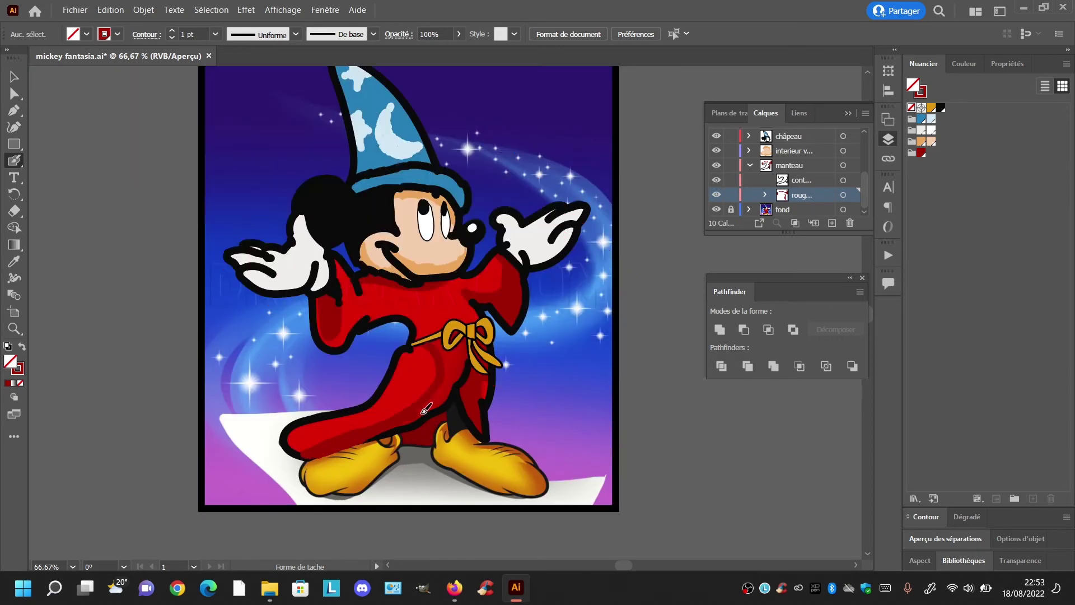
{"action": "left_click", "coordinate": [715, 209]}
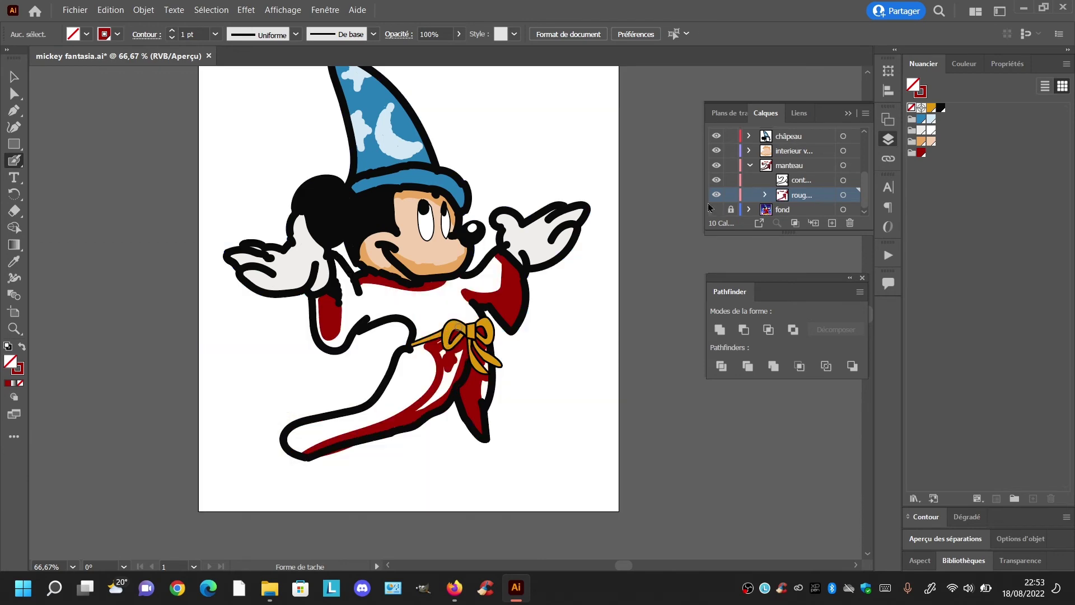
{"action": "left_click", "coordinate": [717, 209]}
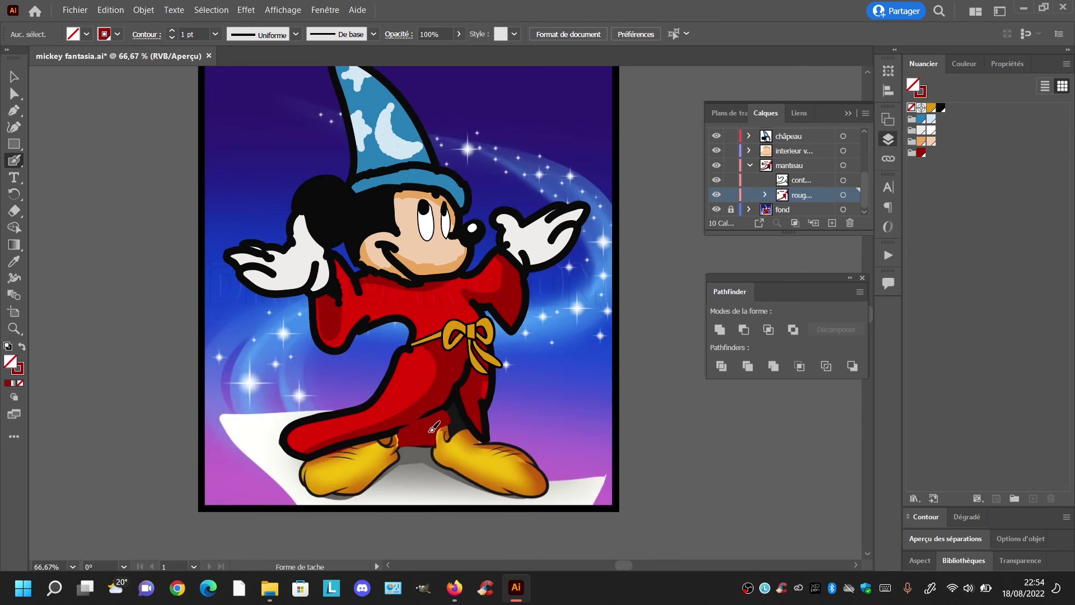
Fill the coat flap between the shoes with dark red and outline it in black
{"action": "left_click", "coordinate": [716, 209]}
{"action": "left_click", "coordinate": [716, 209]}
{"action": "left_click", "coordinate": [941, 107]}
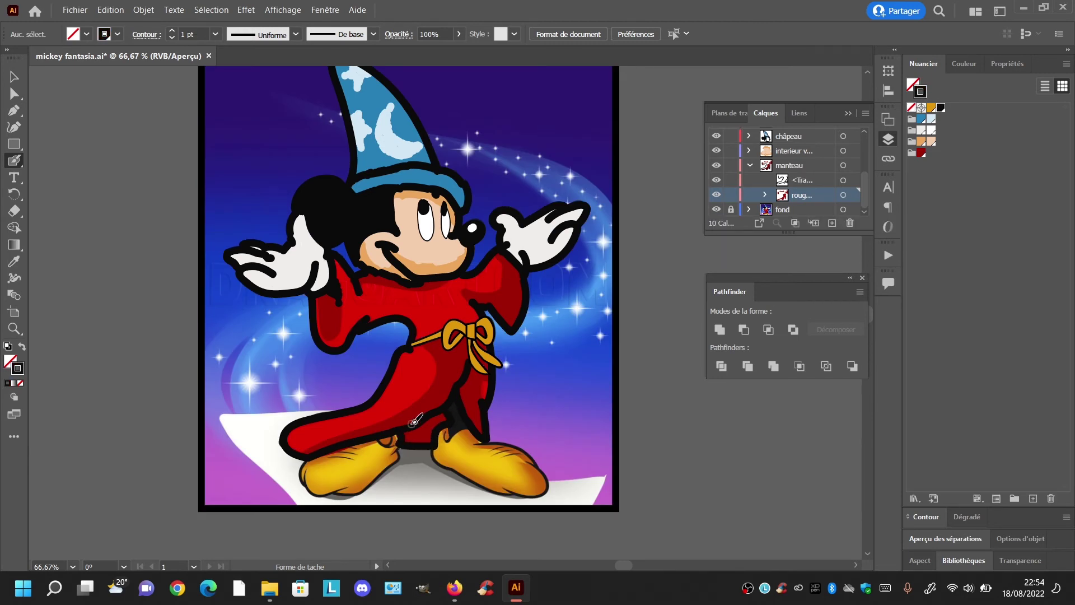
Add a new sublayer inside the manteau layer and save the file
{"action": "key", "text": "ctrl+l"}
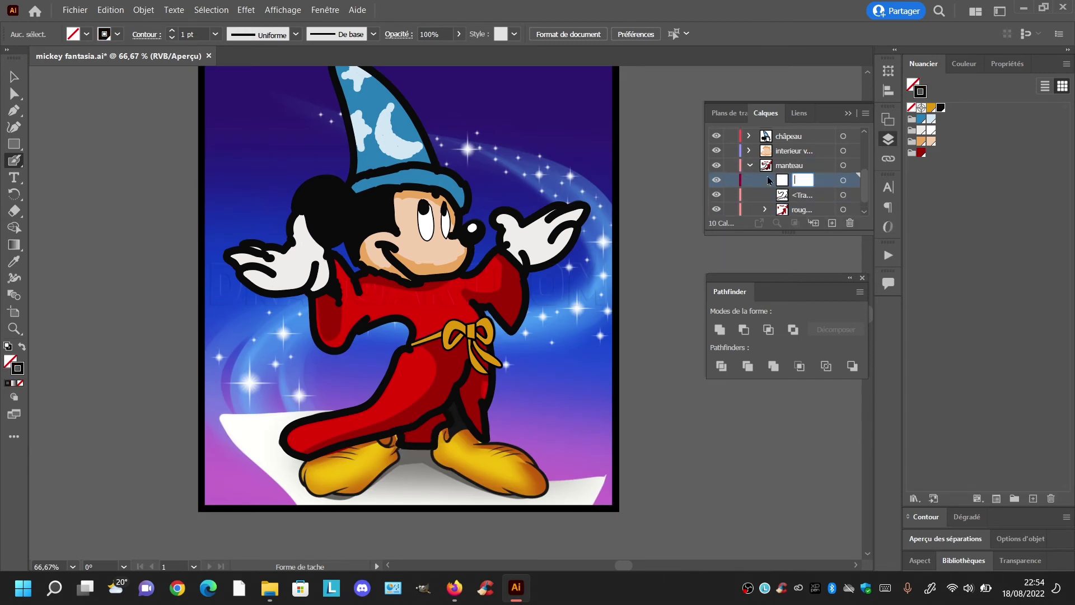
{"action": "key", "text": "ctrl+s"}
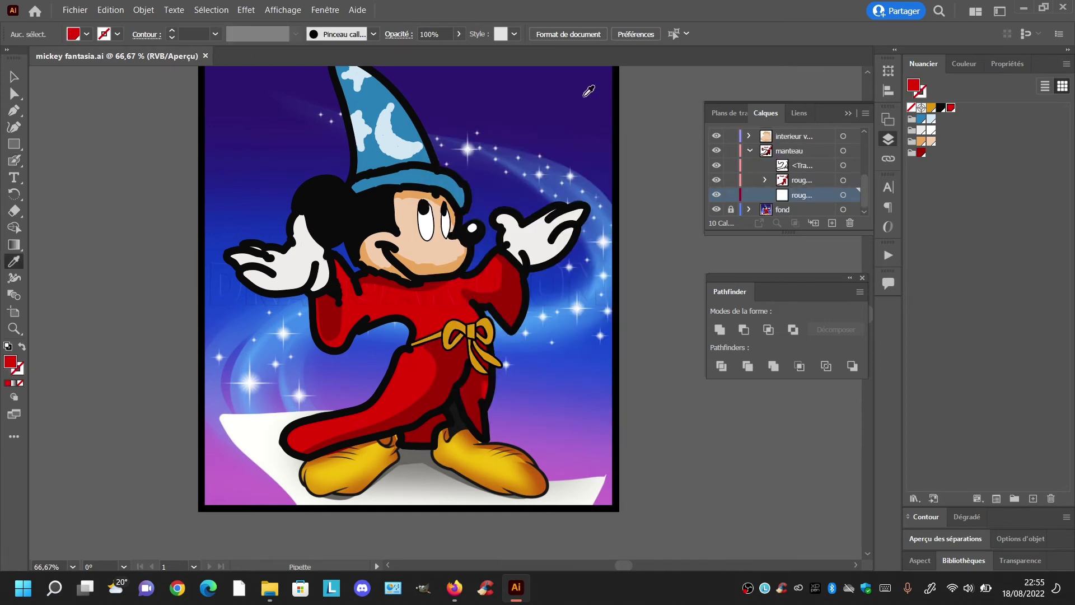
{"action": "left_click", "coordinate": [716, 209]}
{"action": "key", "text": "shift+b"}
{"action": "left_click_drag", "start_coordinate": [338, 259], "coordinate": [342, 282]}
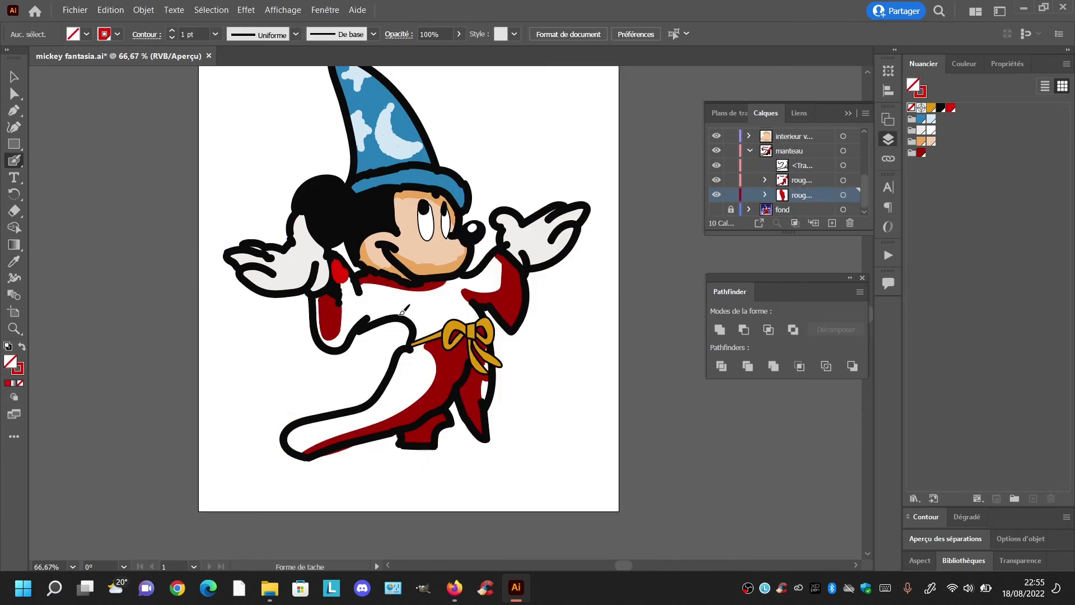
{"action": "key", "text": "ctrl+z"}
{"action": "key", "text": "ctrl+z"}
Rename the coat's black outline path contour and name the empty sublayer above it for the red fill
{"action": "double_click", "coordinate": [804, 179]}
{"action": "type", "text": "cont"}
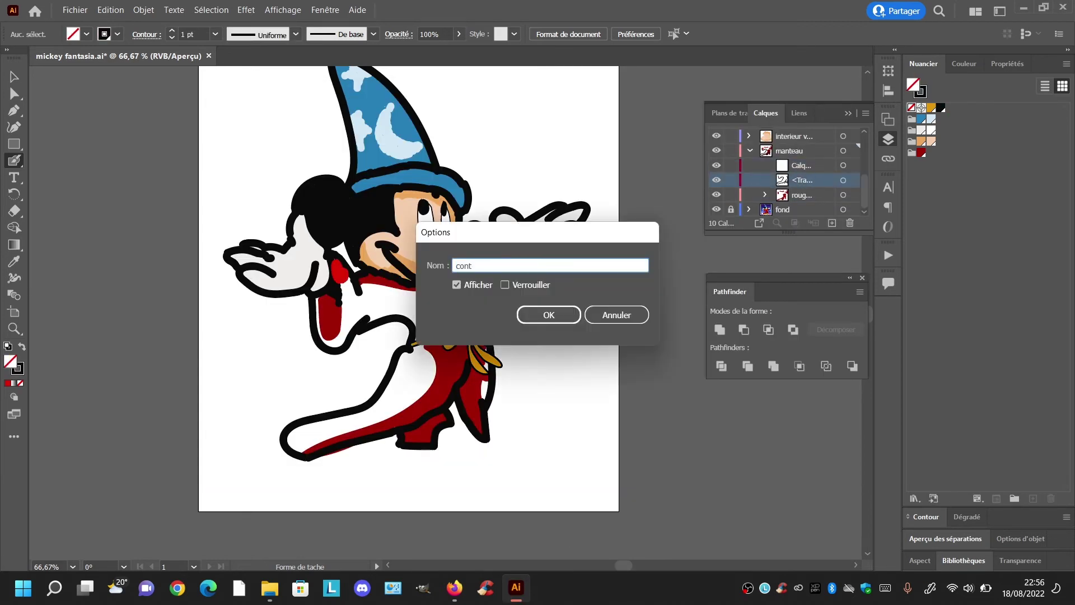
{"action": "type", "text": "our"}
{"action": "key", "text": "Return"}
{"action": "double_click", "coordinate": [815, 169]}
{"action": "left_click", "coordinate": [635, 351]}
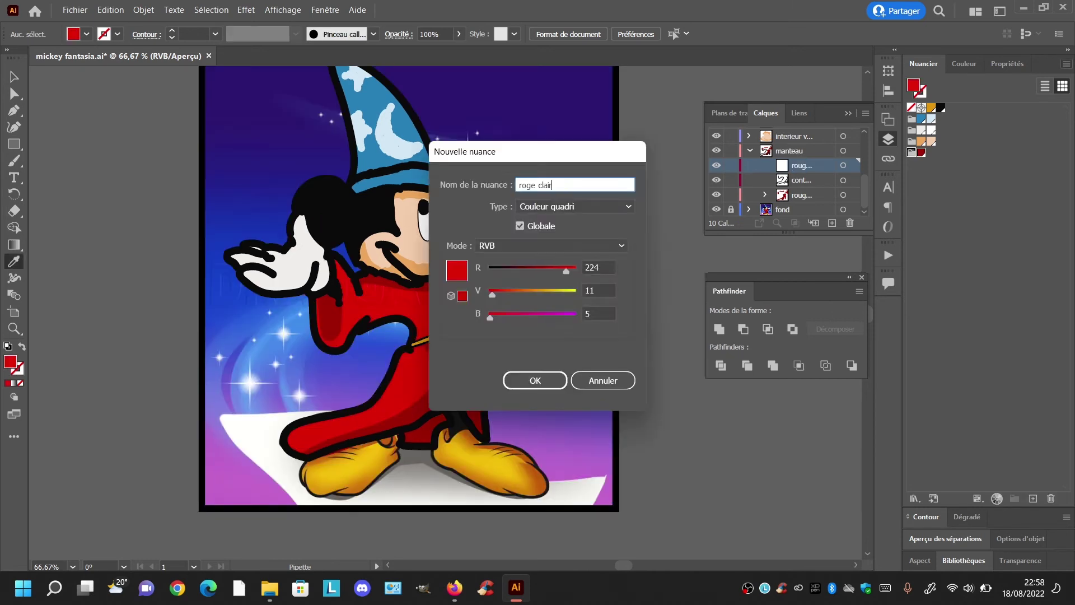
Add the global RGB swatch roge clair (224, 11, 5) to the rouger group and hide the fond layer, ready for painting
{"action": "left_click", "coordinate": [521, 379]}
{"action": "left_click", "coordinate": [716, 209]}
{"action": "key", "text": "b"}
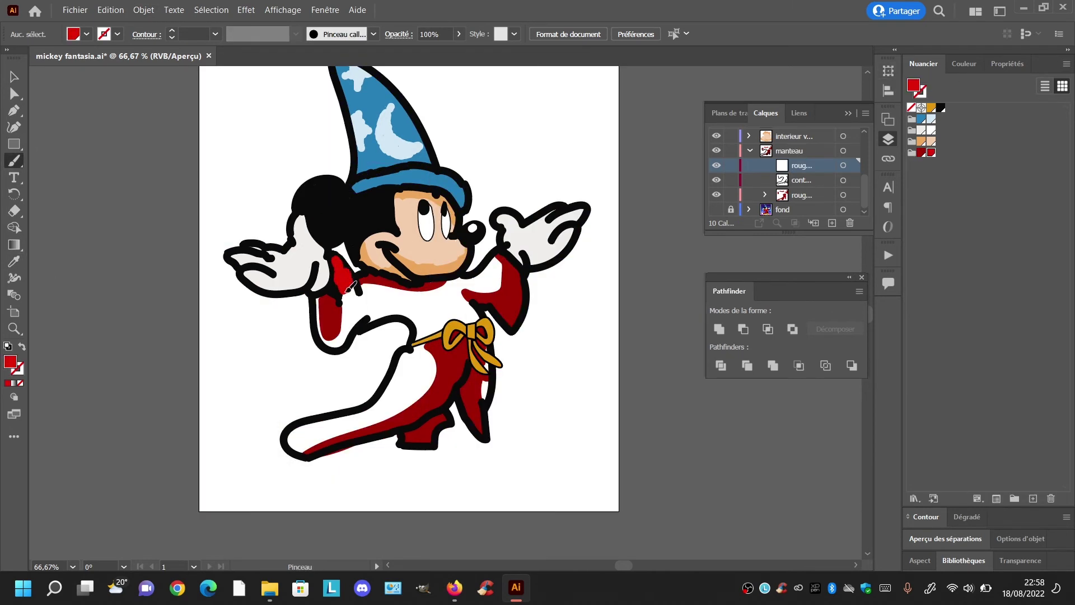
Move the new red sublayer beneath the dark red one and fill the rest of the coat with light red
{"action": "mouse_move", "coordinate": [350, 288]}
{"action": "left_mouse_down"}
{"action": "mouse_move", "coordinate": [392, 297]}
{"action": "mouse_move", "coordinate": [504, 269]}
{"action": "mouse_move", "coordinate": [478, 255]}
{"action": "mouse_move", "coordinate": [462, 288]}
{"action": "mouse_move", "coordinate": [495, 266]}
{"action": "left_mouse_up"}
{"action": "key", "text": "ctrl+z"}
{"action": "left_click_drag", "start_coordinate": [802, 166], "coordinate": [802, 202]}
{"action": "mouse_move", "coordinate": [483, 273]}
{"action": "left_mouse_down"}
{"action": "mouse_move", "coordinate": [496, 255]}
{"action": "mouse_move", "coordinate": [476, 323]}
{"action": "mouse_move", "coordinate": [418, 348]}
{"action": "mouse_move", "coordinate": [424, 302]}
{"action": "left_mouse_up"}
{"action": "mouse_move", "coordinate": [428, 300]}
{"action": "left_mouse_down"}
{"action": "mouse_move", "coordinate": [442, 322]}
{"action": "mouse_move", "coordinate": [431, 320]}
{"action": "mouse_move", "coordinate": [434, 330]}
{"action": "left_mouse_up"}
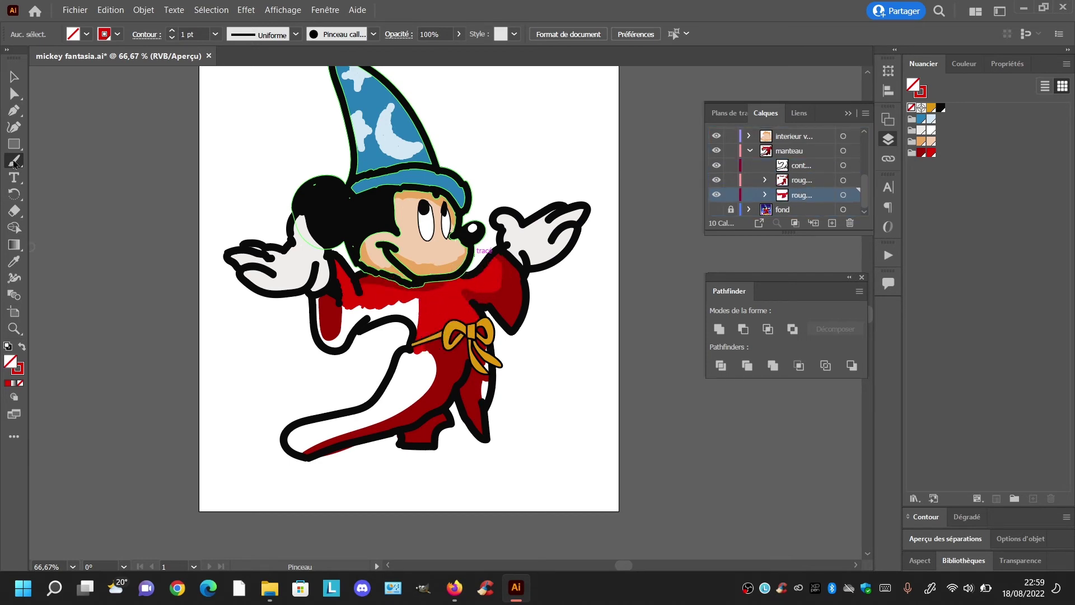
{"action": "mouse_move", "coordinate": [381, 307]}
{"action": "left_mouse_down"}
{"action": "mouse_move", "coordinate": [420, 328]}
{"action": "mouse_move", "coordinate": [362, 310]}
{"action": "mouse_move", "coordinate": [335, 341]}
{"action": "mouse_move", "coordinate": [320, 313]}
{"action": "mouse_move", "coordinate": [340, 321]}
{"action": "mouse_move", "coordinate": [385, 287]}
{"action": "mouse_move", "coordinate": [488, 356]}
{"action": "mouse_move", "coordinate": [484, 388]}
{"action": "mouse_move", "coordinate": [405, 356]}
{"action": "mouse_move", "coordinate": [365, 414]}
{"action": "mouse_move", "coordinate": [298, 432]}
{"action": "mouse_move", "coordinate": [302, 447]}
{"action": "mouse_move", "coordinate": [413, 401]}
{"action": "mouse_move", "coordinate": [380, 415]}
{"action": "mouse_move", "coordinate": [428, 345]}
{"action": "mouse_move", "coordinate": [307, 436]}
{"action": "left_mouse_up"}
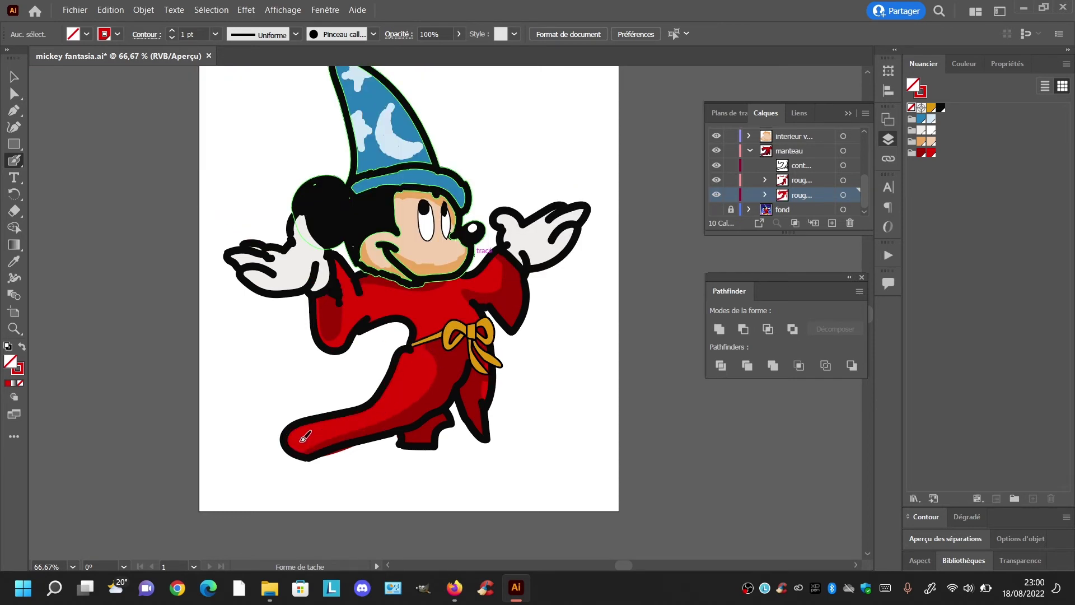
Show the fond layer again, collapse manteau, and add a layer named jambes directly above fond
{"action": "left_click", "coordinate": [750, 150]}
{"action": "left_click", "coordinate": [716, 209]}
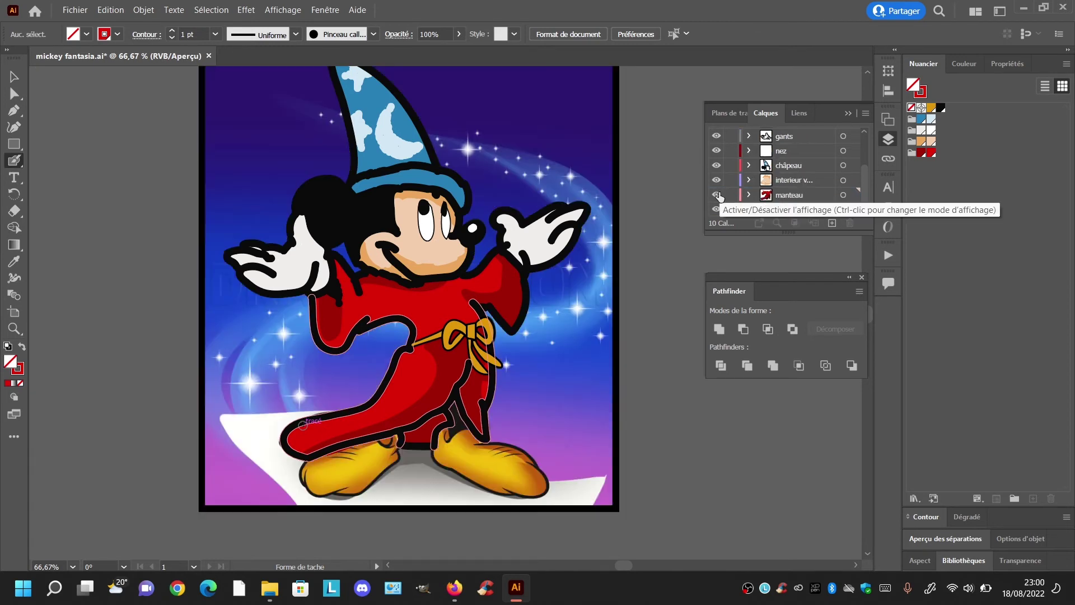
{"action": "left_click", "coordinate": [784, 210]}
{"action": "left_click", "coordinate": [832, 222]}
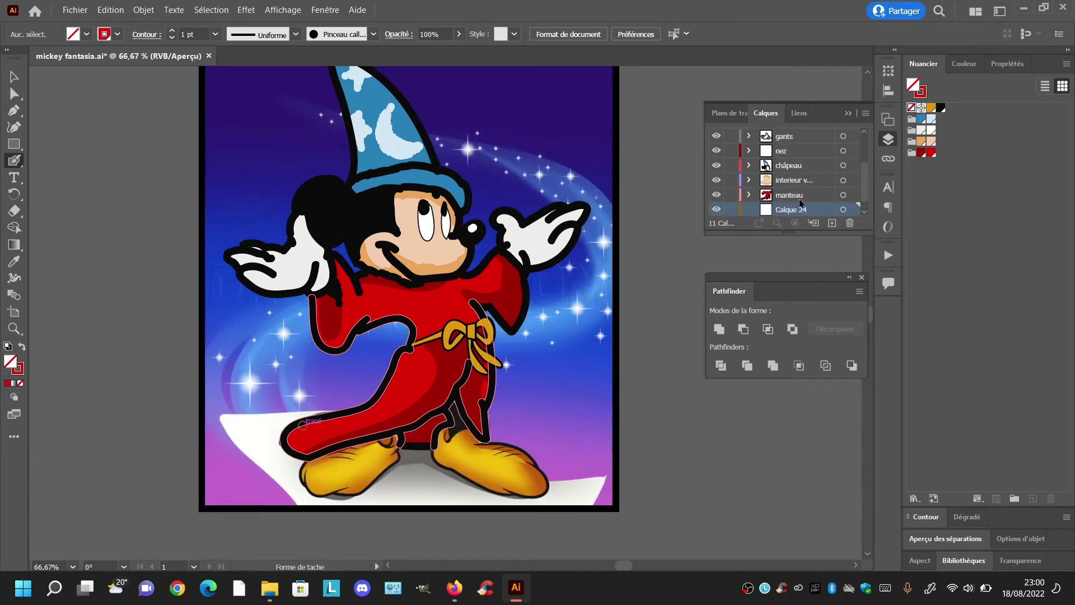
{"action": "scroll", "coordinate": [801, 208], "scroll_direction": "down", "scroll_amount": 1}
{"action": "double_click", "coordinate": [790, 195]}
{"action": "type", "text": "jambes"}
{"action": "key", "text": "Return"}
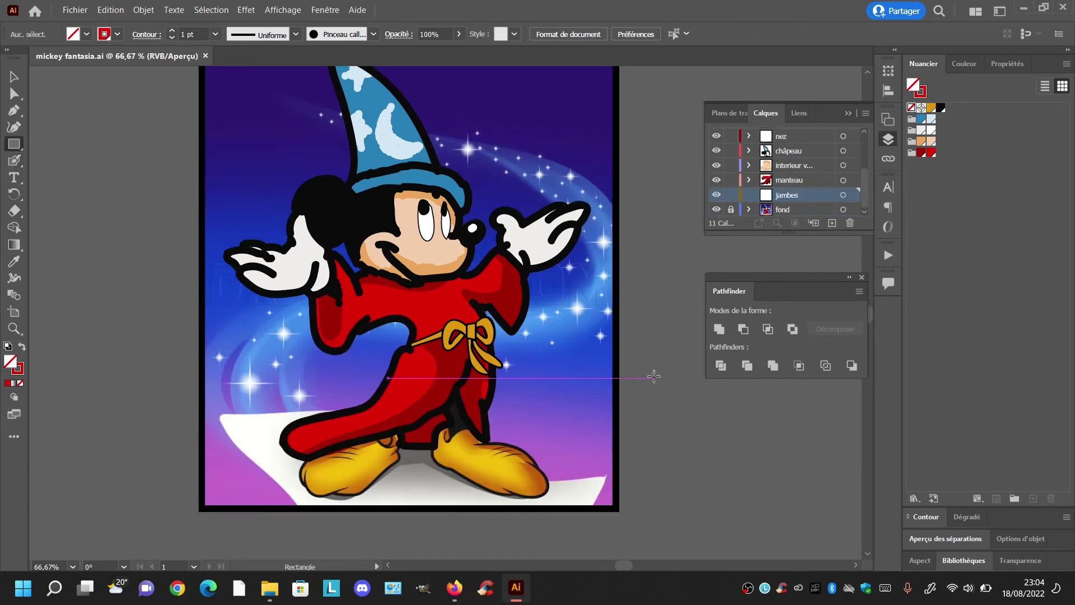
Paint the leg showing through the coat's opening in black with the Blob Brush and check it against the fond layer
{"action": "key", "text": "shift+b"}
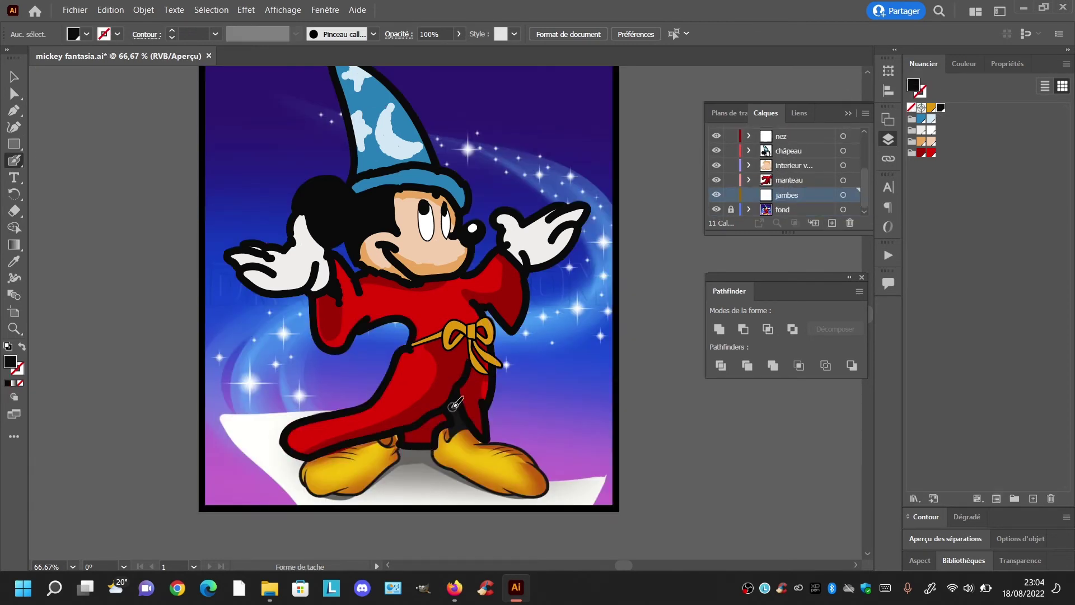
{"action": "mouse_move", "coordinate": [469, 429]}
{"action": "left_mouse_down"}
{"action": "mouse_move", "coordinate": [452, 415]}
{"action": "mouse_move", "coordinate": [464, 413]}
{"action": "left_mouse_up"}
{"action": "left_click", "coordinate": [716, 210]}
{"action": "left_click", "coordinate": [717, 209]}
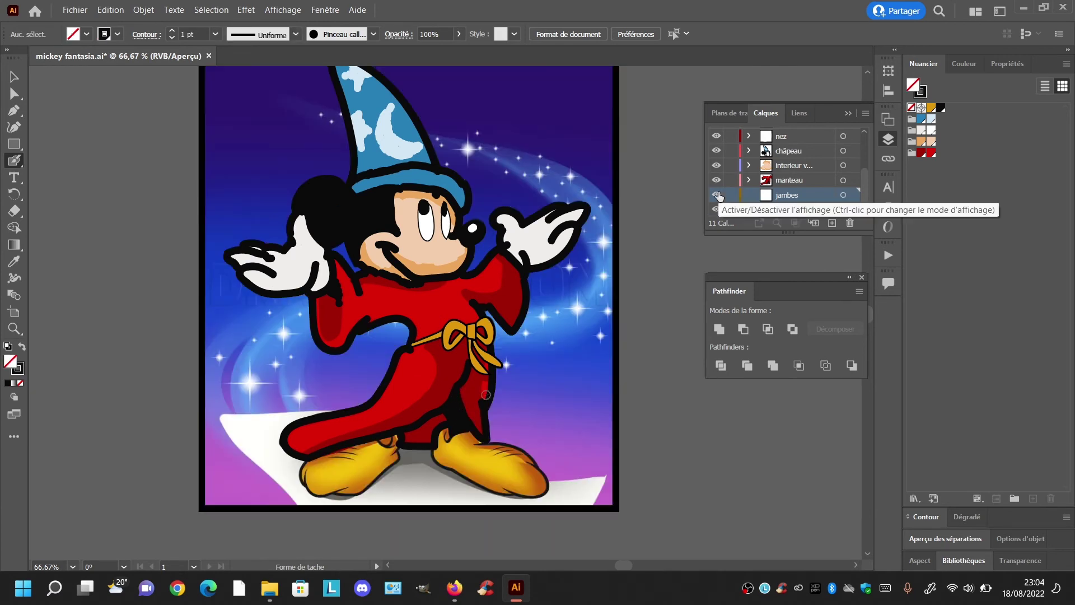
Rename the jambes layer chaussures and give it a sublayer named trait
{"action": "double_click", "coordinate": [805, 195]}
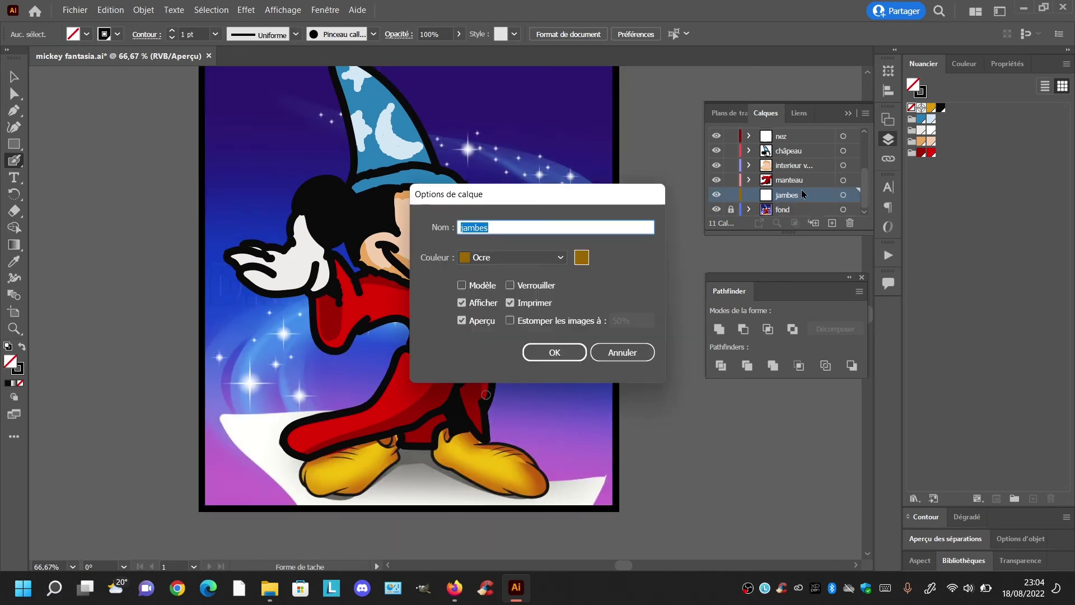
{"action": "type", "text": "trait"}
{"action": "key", "text": "Return"}
Draw the uppermost curved crease on the right shoe with the Pen tool and a 1 pt black stroke
{"action": "key", "text": "ctrl+plus"}
{"action": "key", "text": "ctrl+plus"}
{"action": "key", "text": "ctrl+plus"}
{"action": "key", "text": "ctrl+plus"}
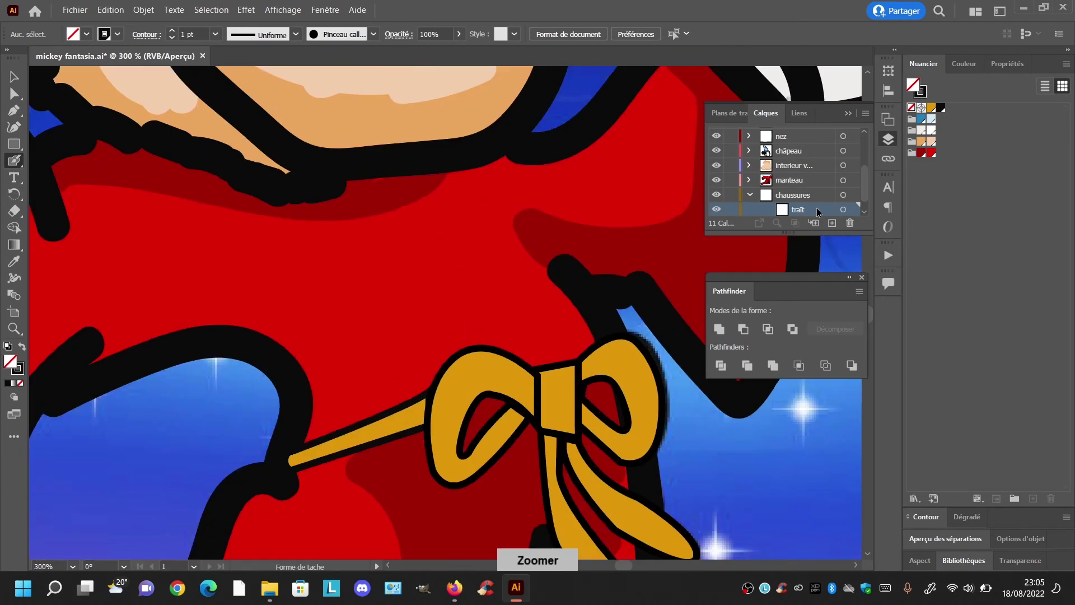
{"action": "scroll", "coordinate": [817, 212], "scroll_direction": "up", "scroll_amount": 3}
{"action": "scroll", "coordinate": [618, 438], "scroll_direction": "up", "scroll_amount": 3}
{"action": "scroll", "coordinate": [619, 434], "scroll_direction": "down", "scroll_amount": 5}
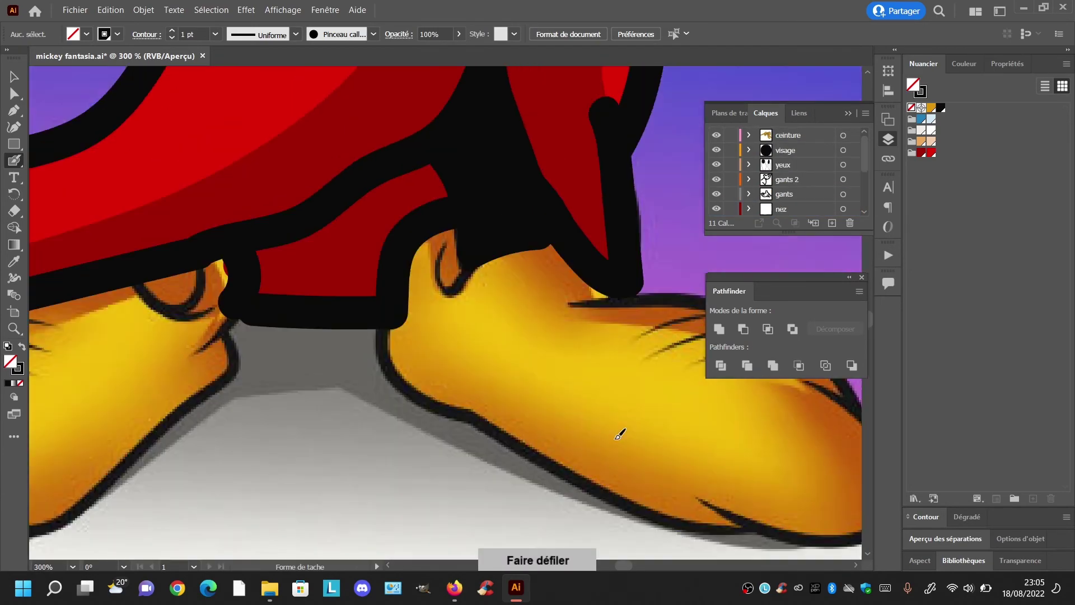
{"action": "scroll", "coordinate": [619, 434], "scroll_direction": "up", "scroll_amount": 1}
{"action": "scroll", "coordinate": [618, 434], "scroll_direction": "down", "scroll_amount": 1}
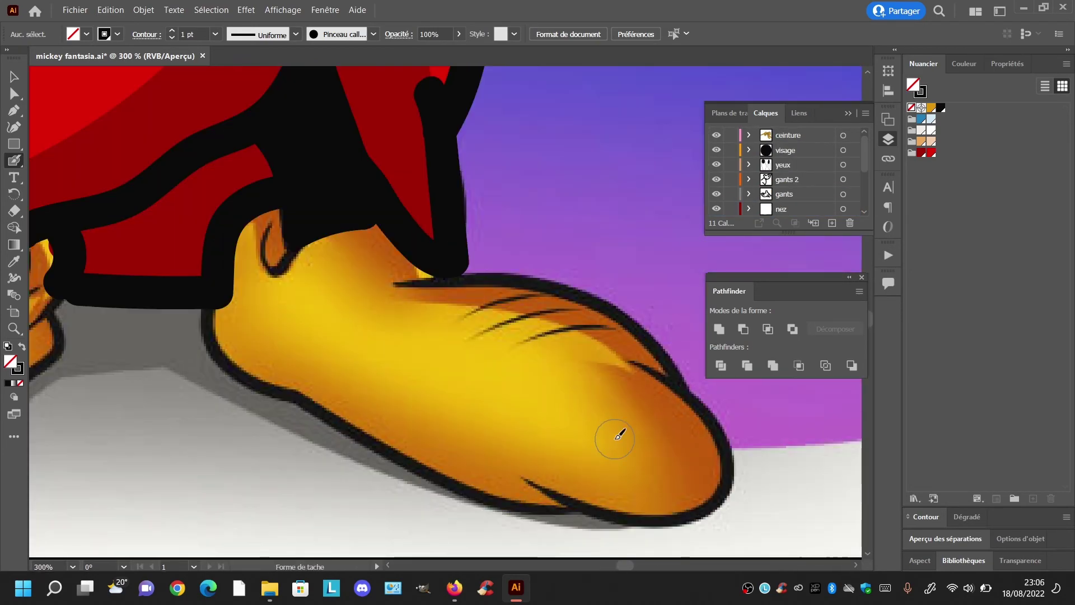
{"action": "scroll", "coordinate": [860, 175], "scroll_direction": "down", "scroll_amount": 3}
{"action": "key", "text": "p"}
{"action": "left_click", "coordinate": [464, 321]}
{"action": "left_click_drag", "start_coordinate": [545, 296], "coordinate": [595, 308]}
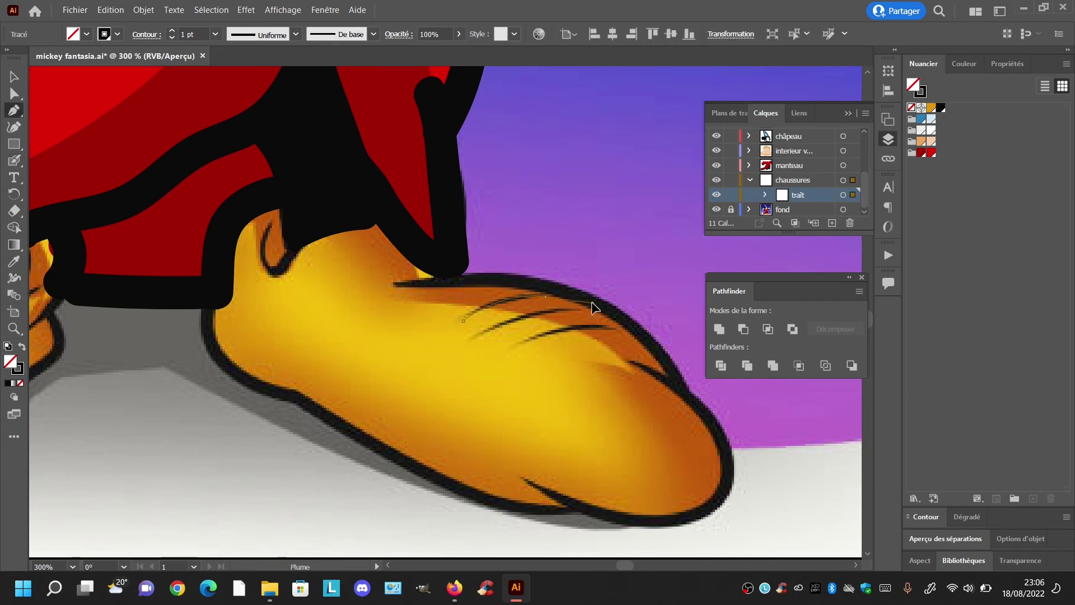
{"action": "key", "text": "b"}
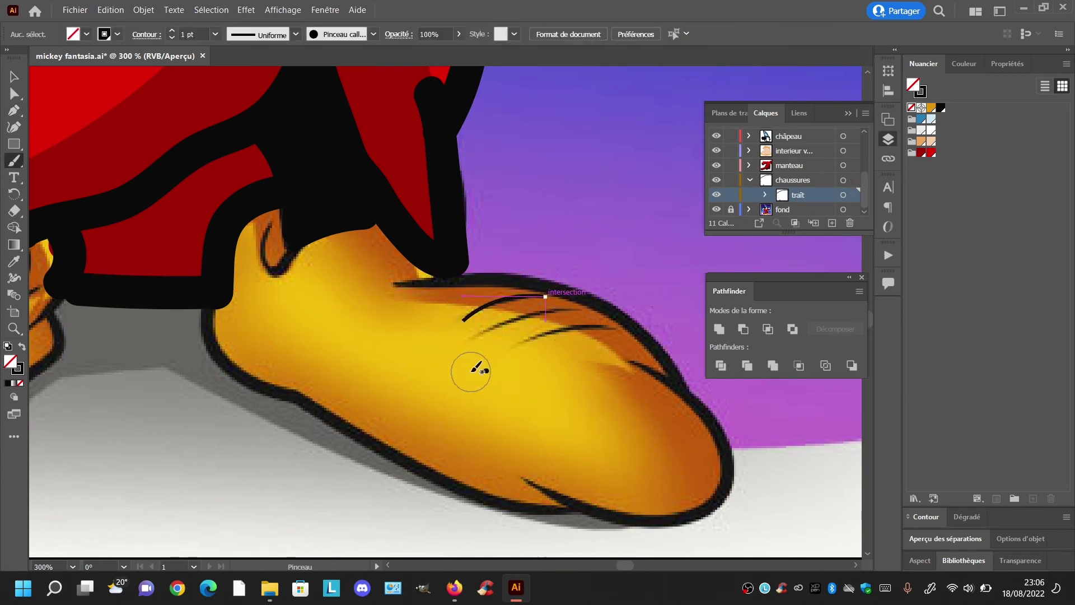
Draw the two lower curved creases on the right shoe with the Pen tool and save the file
{"action": "left_click", "coordinate": [15, 110]}
{"action": "left_click", "coordinate": [471, 338]}
{"action": "left_click_drag", "start_coordinate": [576, 311], "coordinate": [648, 336]}
{"action": "left_click", "coordinate": [576, 311]}
{"action": "left_click", "coordinate": [760, 265], "text": "ctrl"}
{"action": "left_click", "coordinate": [513, 345]}
{"action": "left_click", "coordinate": [605, 329]}
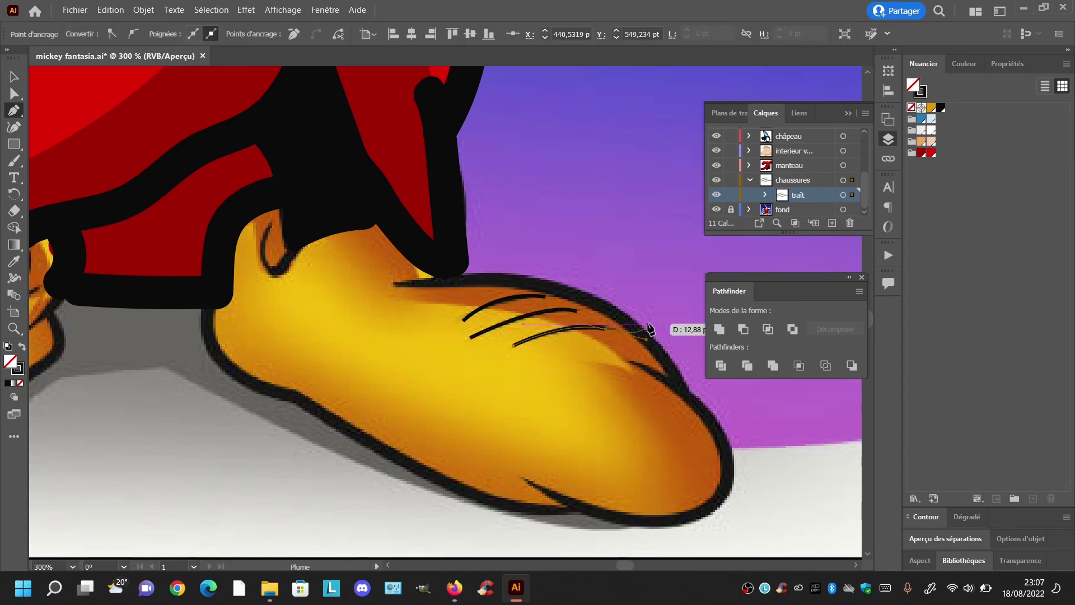
{"action": "key", "text": "ctrl+s"}
Switch to the XP-Pen tablet settings, assign a custom Ctrl shortcut to key K1, and close the settings
{"action": "scroll", "coordinate": [647, 323], "scroll_direction": "down", "scroll_amount": 1}
{"action": "scroll", "coordinate": [648, 327], "scroll_direction": "down", "scroll_amount": 1}
{"action": "scroll", "coordinate": [607, 292], "scroll_direction": "up", "scroll_amount": 1}
{"action": "key", "text": "b"}
{"action": "left_click", "coordinate": [815, 588]}
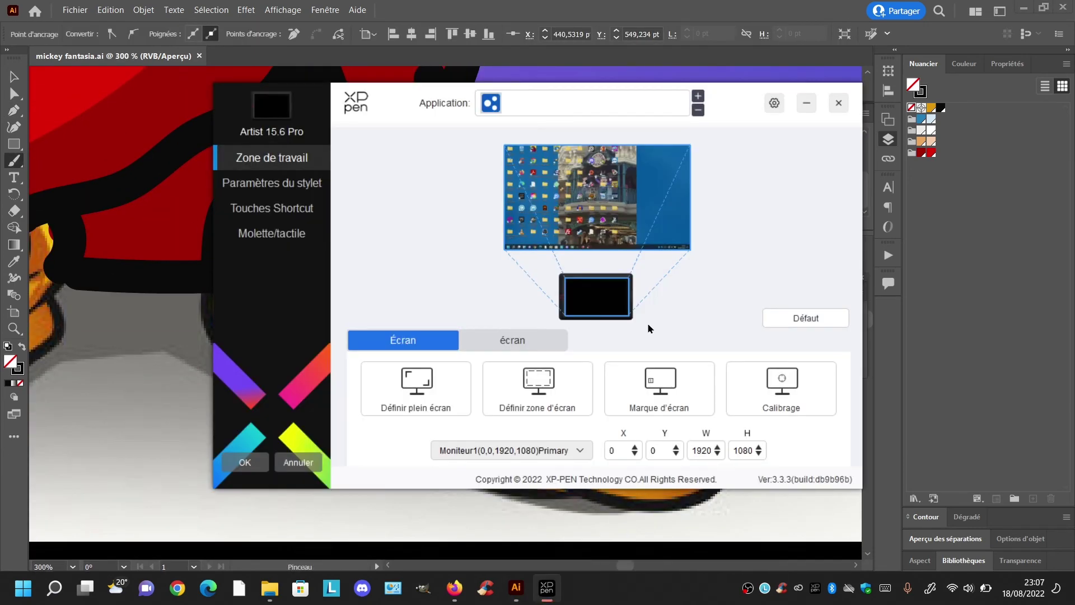
{"action": "left_click", "coordinate": [255, 209]}
{"action": "left_click", "coordinate": [523, 379]}
{"action": "left_click", "coordinate": [521, 408]}
{"action": "left_click", "coordinate": [300, 111]}
{"action": "left_click", "coordinate": [562, 133]}
{"action": "left_click", "coordinate": [583, 433]}
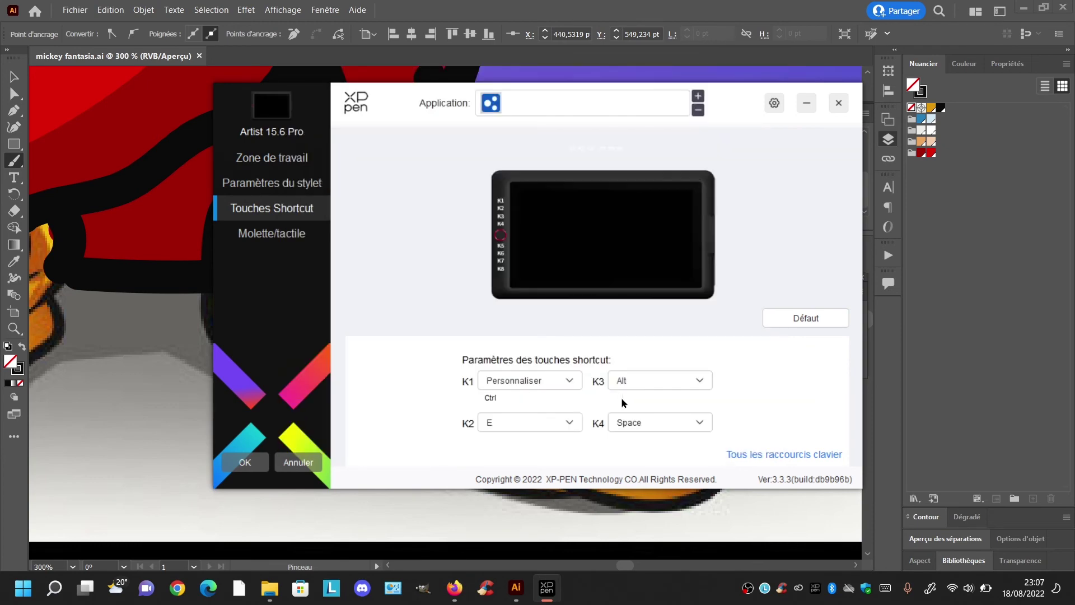
{"action": "left_click", "coordinate": [839, 103]}
Draw the three curved creases on the left shoe with the Pen tool and save the file
{"action": "scroll", "coordinate": [564, 94], "scroll_direction": "left", "scroll_amount": 10}
{"action": "key", "text": "p"}
{"action": "left_click", "coordinate": [356, 330]}
{"action": "left_click_drag", "start_coordinate": [467, 337], "coordinate": [499, 356]}
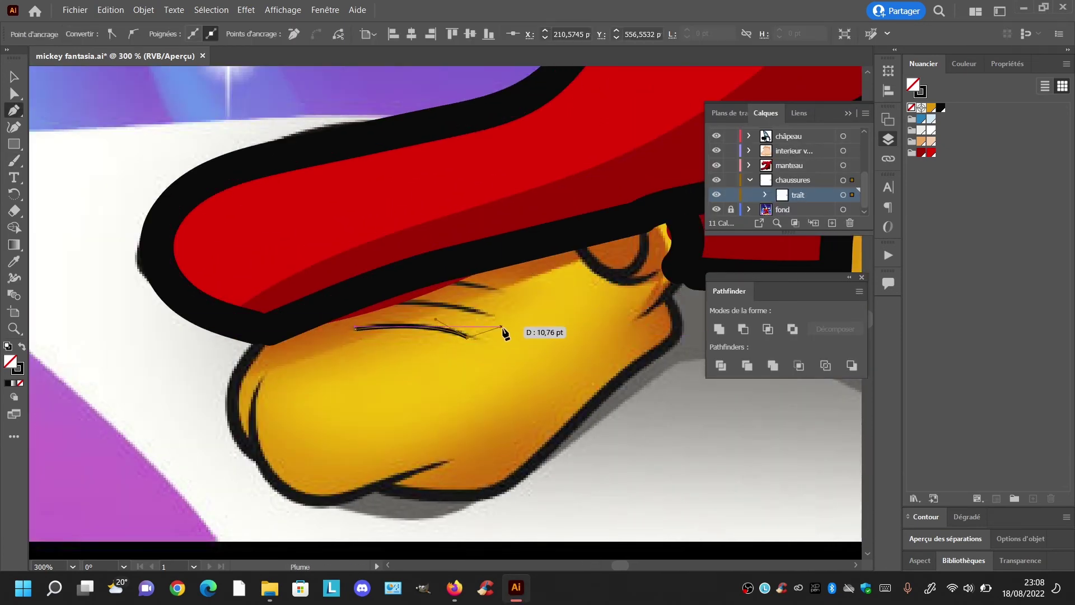
{"action": "left_click", "coordinate": [503, 328], "text": "ctrl"}
{"action": "left_click", "coordinate": [489, 316]}
{"action": "left_click_drag", "start_coordinate": [387, 304], "coordinate": [348, 310]}
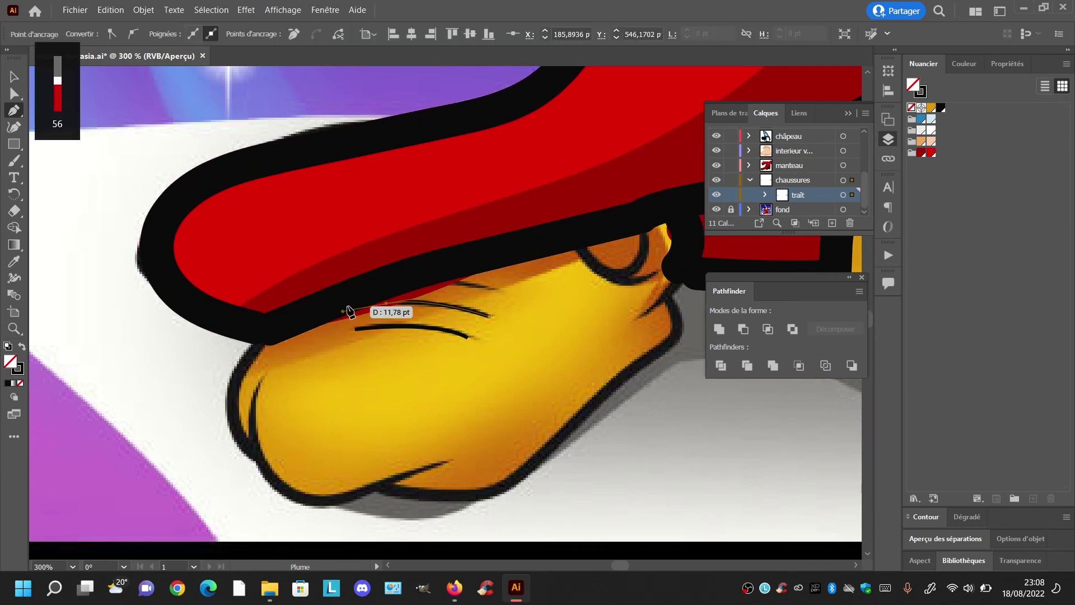
{"action": "left_click", "coordinate": [496, 289], "text": "ctrl"}
{"action": "left_click", "coordinate": [492, 288]}
{"action": "left_click_drag", "start_coordinate": [401, 264], "coordinate": [369, 266]}
{"action": "key", "text": "ctrl+s"}
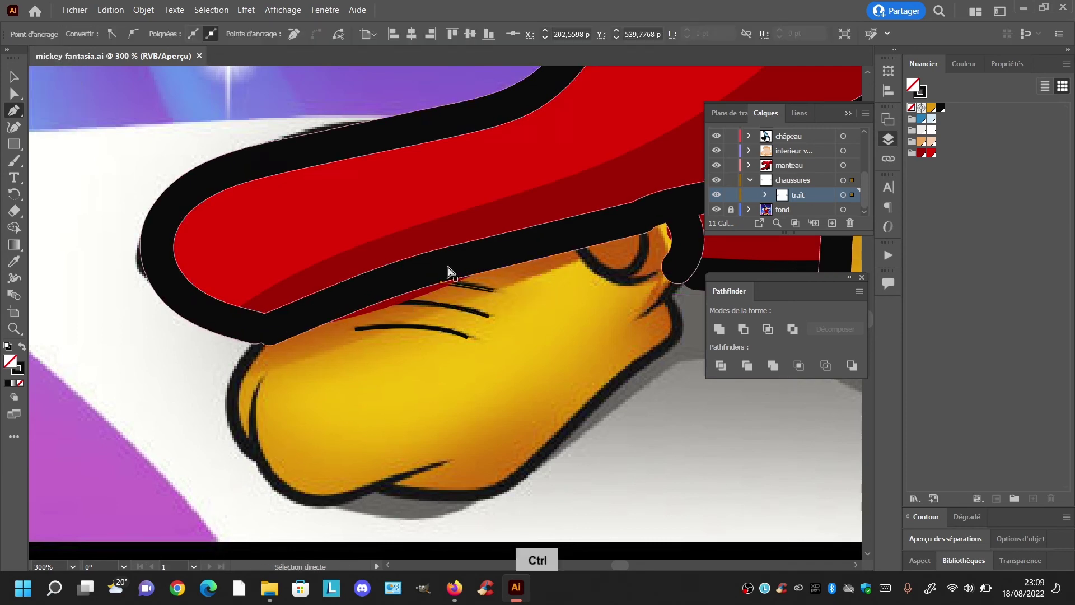
Add a sublayer named contour above trait in the chaussures layer
{"action": "scroll", "coordinate": [446, 268], "scroll_direction": "right", "scroll_amount": 10}
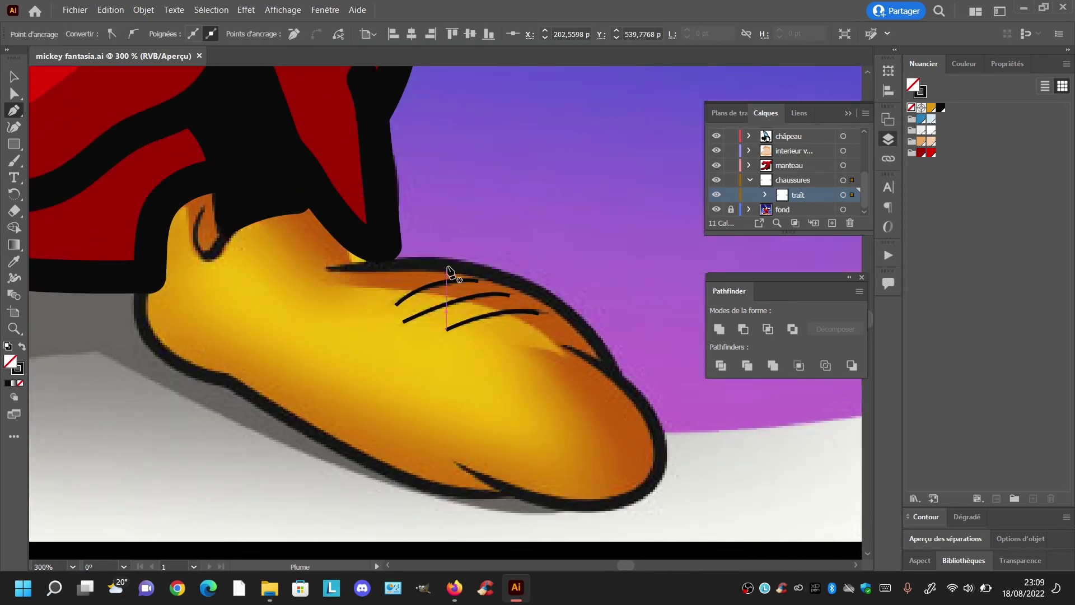
{"action": "left_click", "coordinate": [832, 223]}
{"action": "double_click", "coordinate": [816, 196]}
{"action": "type", "text": "contour"}
{"action": "key", "text": "Return"}
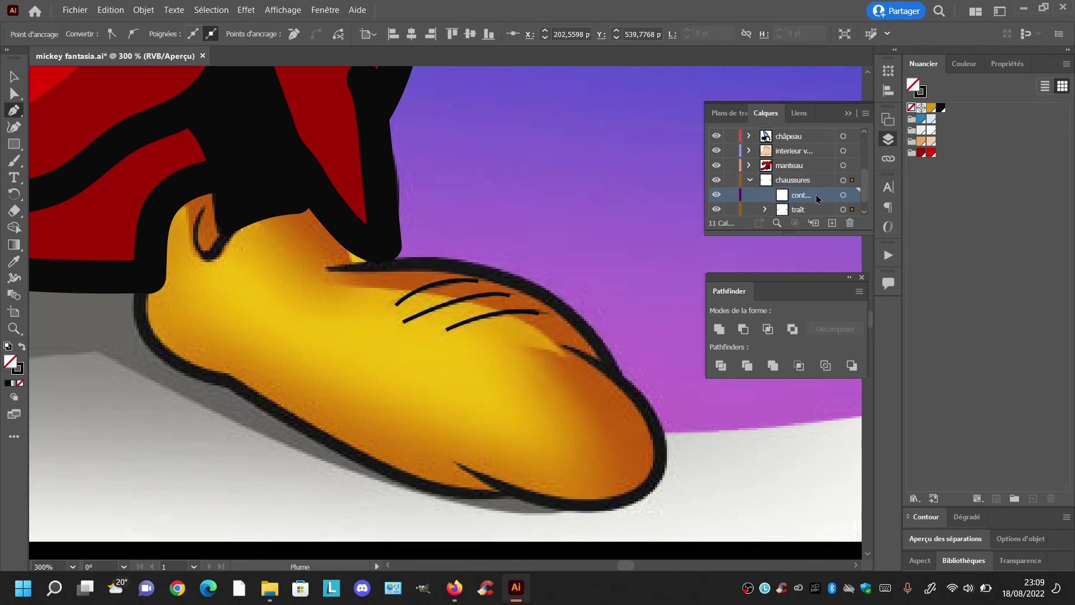
{"action": "left_click", "coordinate": [15, 163]}
{"action": "left_click", "coordinate": [84, 177]}
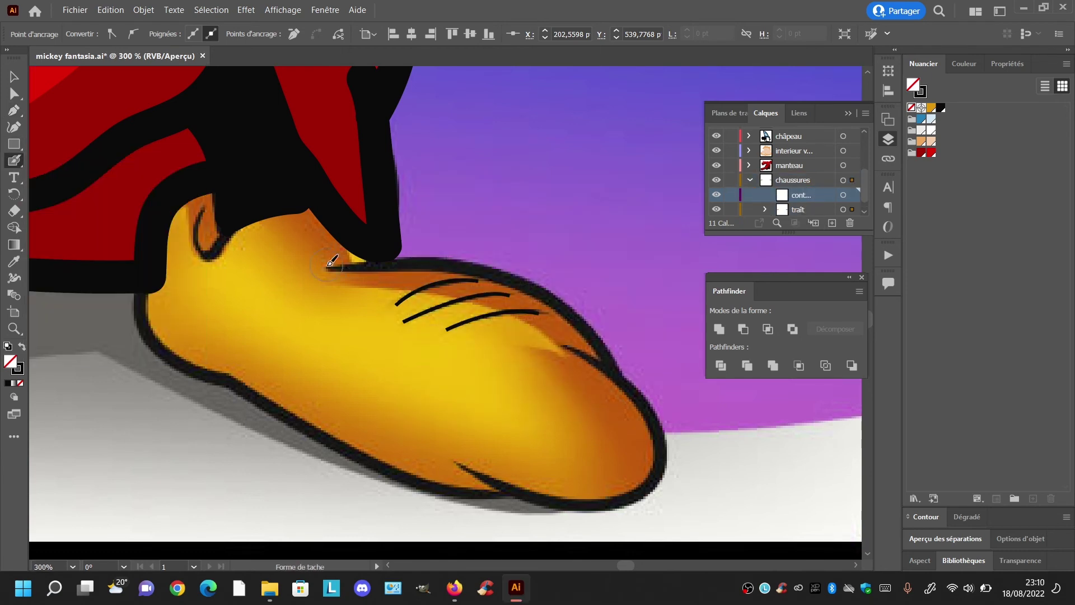
{"action": "left_click_drag", "start_coordinate": [332, 268], "coordinate": [582, 329]}
{"action": "key", "text": "ctrl+z"}
{"action": "key", "text": "minus"}
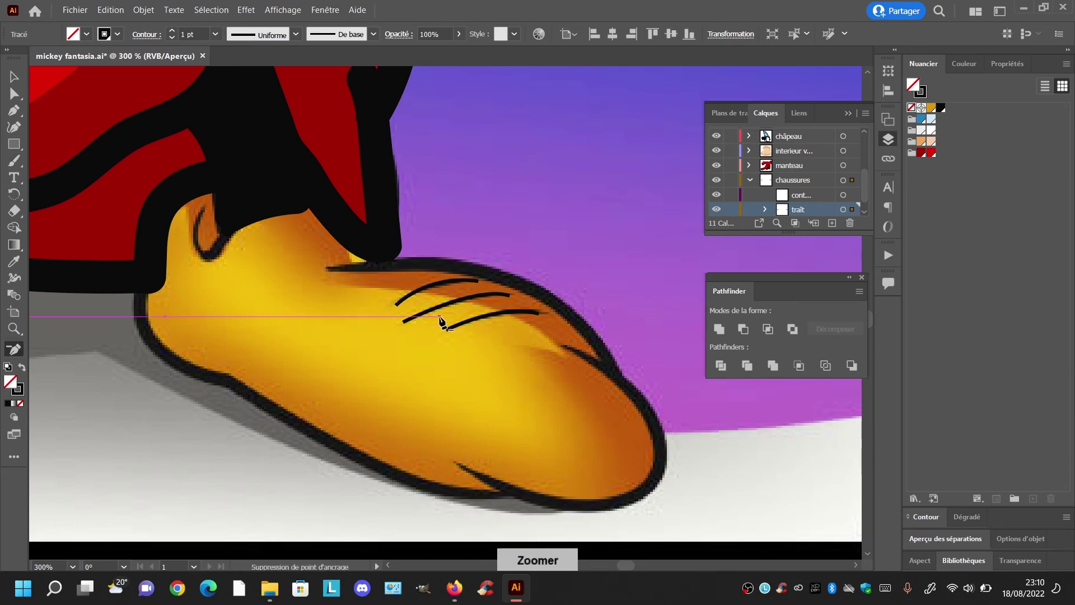
Outline the right-hand shoe in thick black with the Paintbrush on the trait sublayer and save the file
{"action": "key", "text": "ctrl+minus"}
{"action": "key", "text": "ctrl+minus"}
{"action": "key", "text": "ctrl+plus"}
{"action": "key", "text": "ctrl+plus"}
{"action": "key", "text": "ctrl+plus"}
{"action": "key", "text": "ctrl+s"}
{"action": "scroll", "coordinate": [468, 299], "scroll_direction": "down", "scroll_amount": 5}
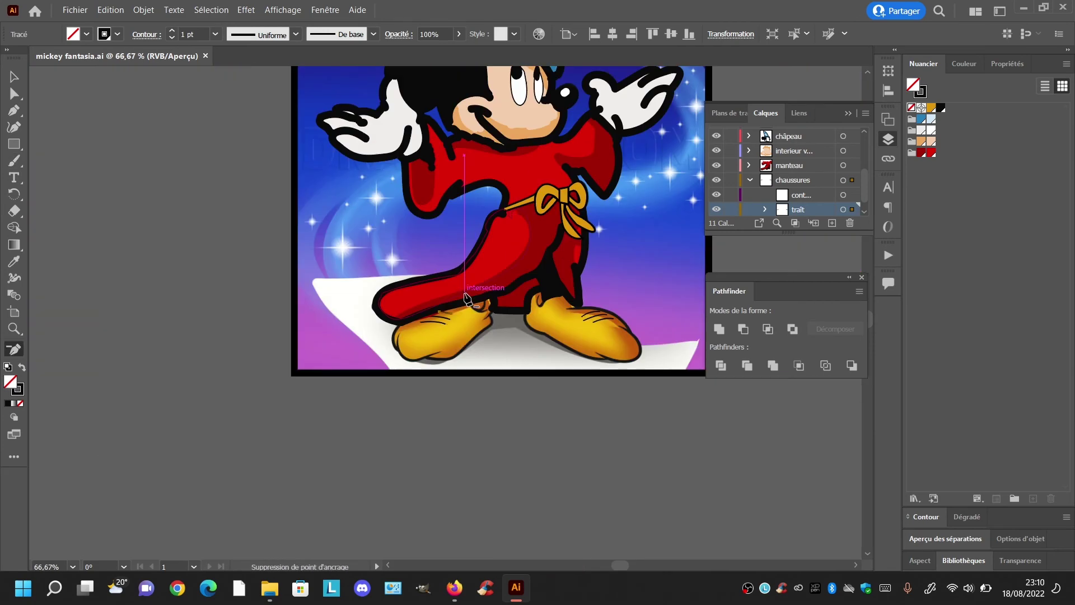
{"action": "scroll", "coordinate": [468, 299], "scroll_direction": "right", "scroll_amount": 5}
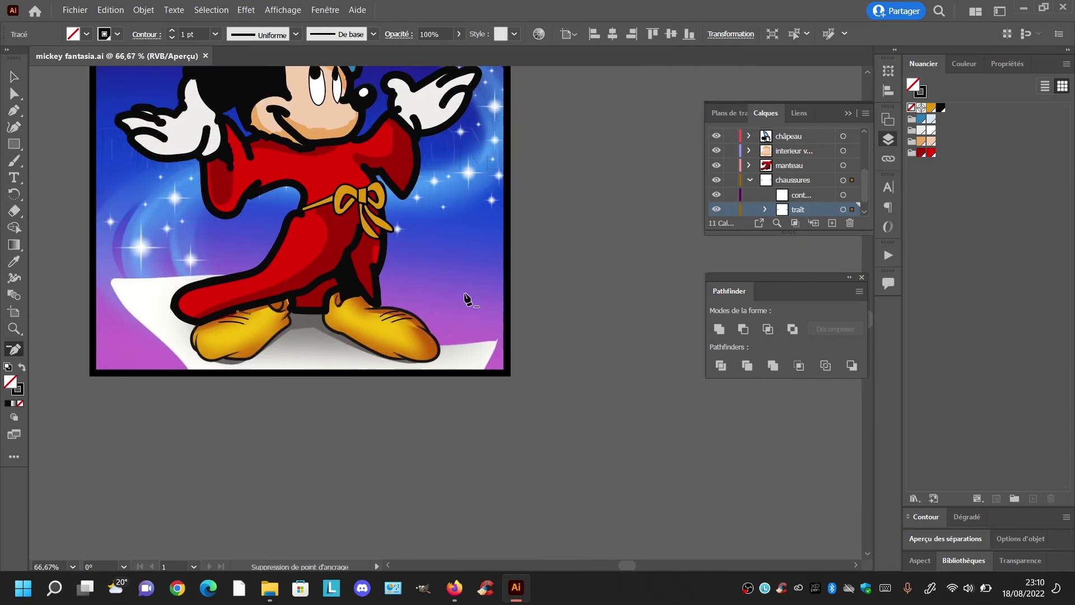
{"action": "scroll", "coordinate": [468, 300], "scroll_direction": "up", "scroll_amount": 2}
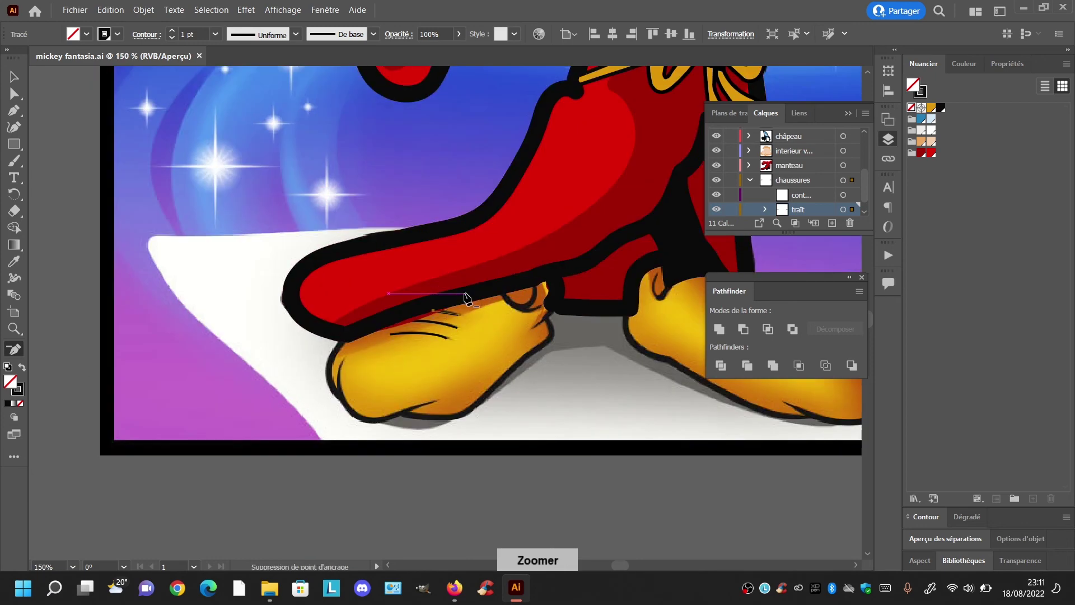
{"action": "scroll", "coordinate": [467, 299], "scroll_direction": "right", "scroll_amount": 2}
{"action": "key", "text": "b"}
{"action": "mouse_move", "coordinate": [427, 302]}
{"action": "left_mouse_down"}
{"action": "mouse_move", "coordinate": [535, 318]}
{"action": "mouse_move", "coordinate": [590, 405]}
{"action": "mouse_move", "coordinate": [516, 416]}
{"action": "mouse_move", "coordinate": [456, 409]}
{"action": "mouse_move", "coordinate": [475, 415]}
{"action": "mouse_move", "coordinate": [399, 378]}
{"action": "mouse_move", "coordinate": [334, 339]}
{"action": "mouse_move", "coordinate": [364, 288]}
{"action": "left_mouse_up"}
{"action": "key", "text": "ctrl+s"}
Outline the left-hand shoe, including its heel and sole, in thick black with the Paintbrush on the trait sublayer
{"action": "key", "text": "a"}
{"action": "key", "text": "b"}
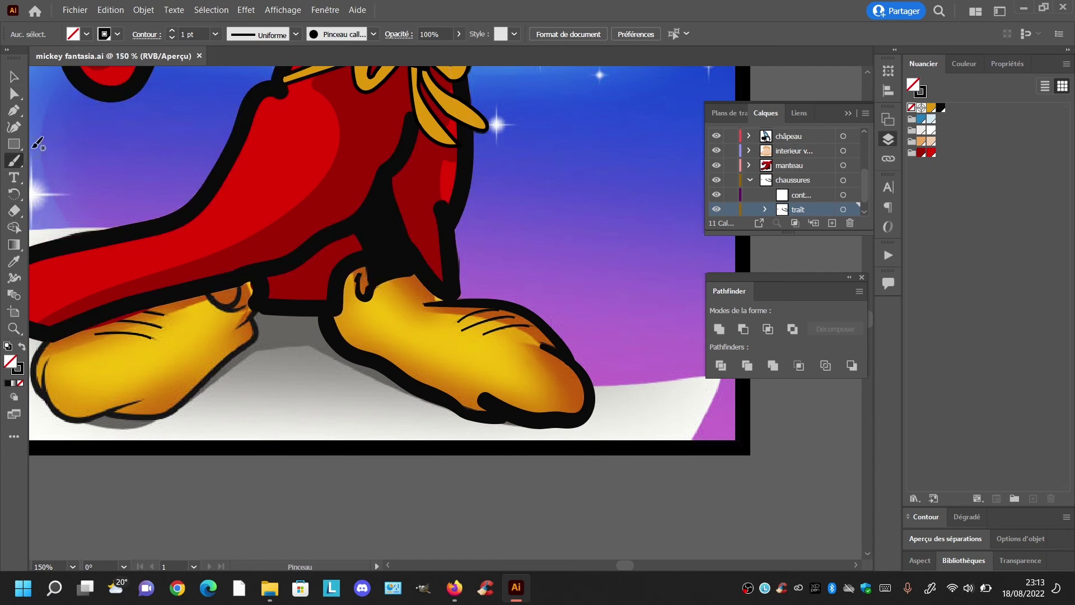
{"action": "mouse_move", "coordinate": [208, 296]}
{"action": "left_mouse_down"}
{"action": "mouse_move", "coordinate": [240, 286]}
{"action": "mouse_move", "coordinate": [250, 322]}
{"action": "mouse_move", "coordinate": [183, 404]}
{"action": "mouse_move", "coordinate": [51, 404]}
{"action": "mouse_move", "coordinate": [39, 350]}
{"action": "left_mouse_up"}
{"action": "scroll", "coordinate": [53, 360], "scroll_direction": "left", "scroll_amount": 5}
{"action": "mouse_move", "coordinate": [523, 311]}
{"action": "left_mouse_down"}
{"action": "mouse_move", "coordinate": [509, 354]}
{"action": "mouse_move", "coordinate": [460, 394]}
{"action": "mouse_move", "coordinate": [400, 419]}
{"action": "mouse_move", "coordinate": [323, 407]}
{"action": "left_mouse_up"}
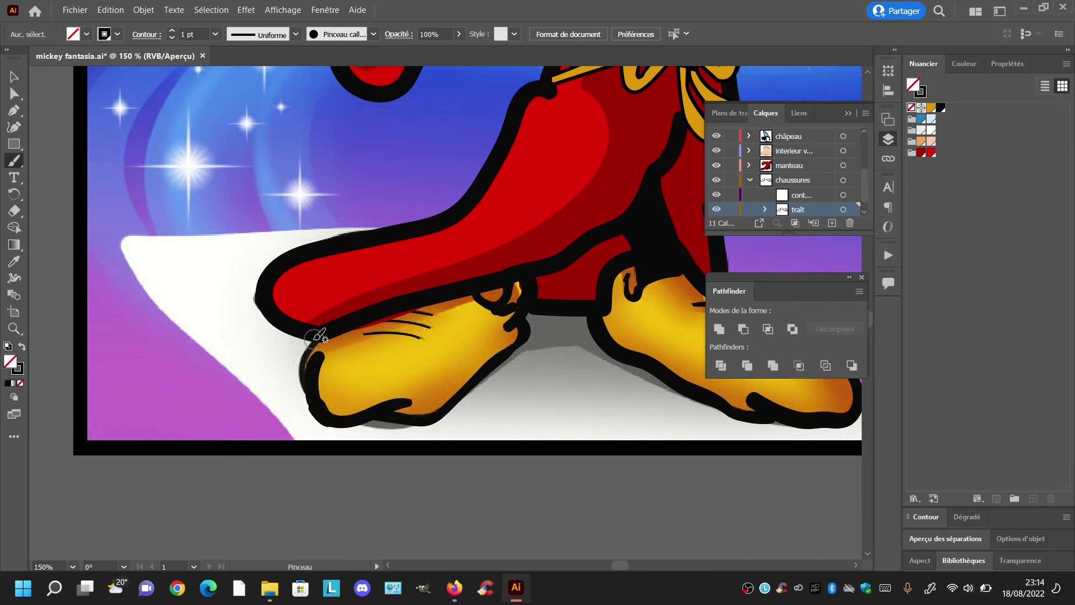
Rename the contour sublayer orange, then create a colour group and move the gold swatch into it
{"action": "double_click", "coordinate": [802, 193]}
{"action": "type", "text": "orange"}
{"action": "left_click", "coordinate": [1015, 498]}
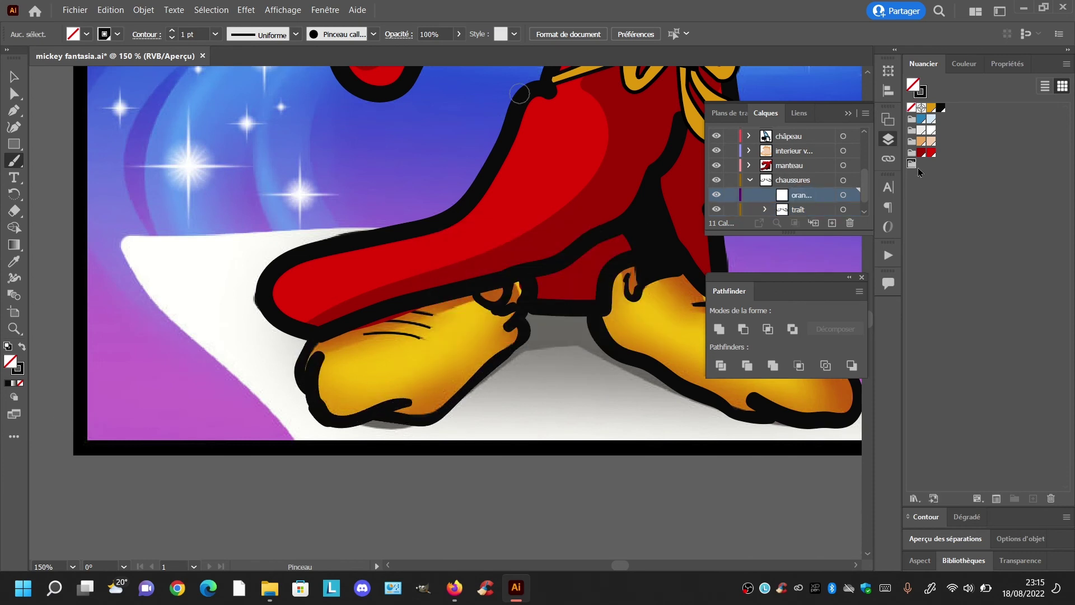
{"action": "left_click_drag", "start_coordinate": [931, 108], "coordinate": [914, 164]}
{"action": "left_click", "coordinate": [922, 163]}
{"action": "left_click", "coordinate": [924, 92]}
{"action": "left_click", "coordinate": [911, 107]}
{"action": "left_click", "coordinate": [916, 86]}
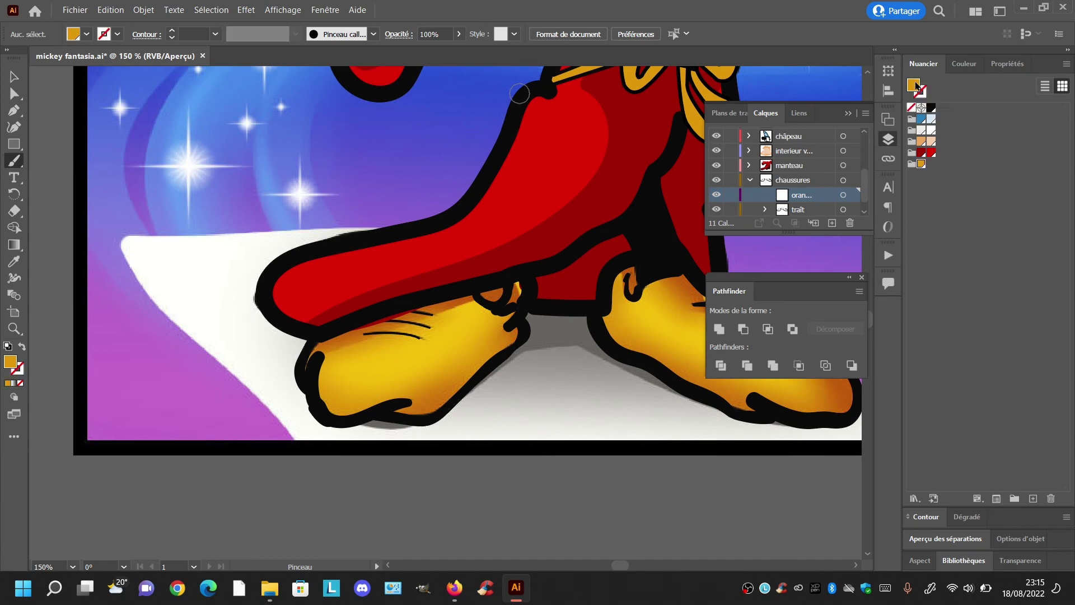
{"action": "key", "text": "ctrl+z"}
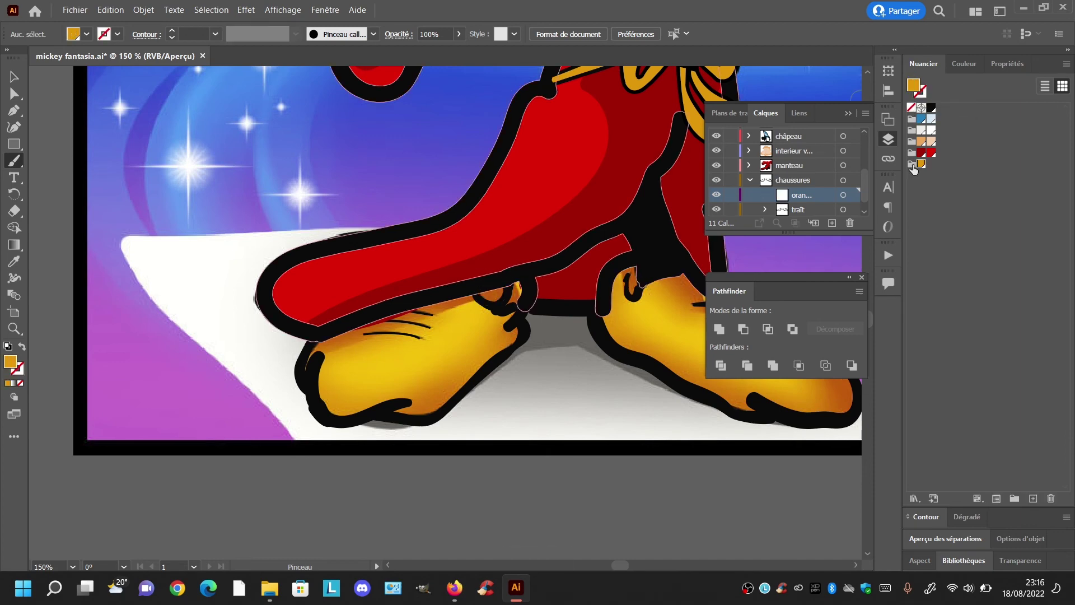
Sample the dark orange inside the left-hand shoe's opening and add it to the gold swatch's group as a global swatch named orange
{"action": "left_click", "coordinate": [912, 164]}
{"action": "key", "text": "i"}
{"action": "left_click", "coordinate": [494, 295]}
{"action": "left_click", "coordinate": [1067, 64]}
{"action": "left_click", "coordinate": [907, 67]}
{"action": "type", "text": "o"}
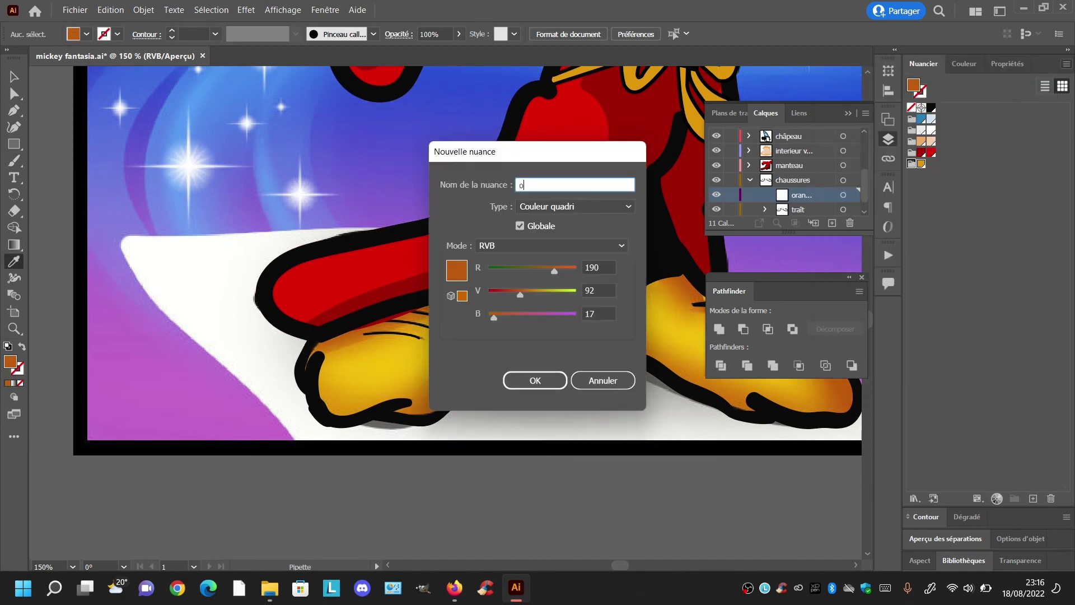
{"action": "type", "text": "range"}
{"action": "key", "text": "Return"}
Paint the dark orange shadow along the upper edge of the left-hand shoe and move the orange sublayer below trait
{"action": "left_click", "coordinate": [14, 160]}
{"action": "left_click_drag", "start_coordinate": [488, 293], "coordinate": [506, 291]}
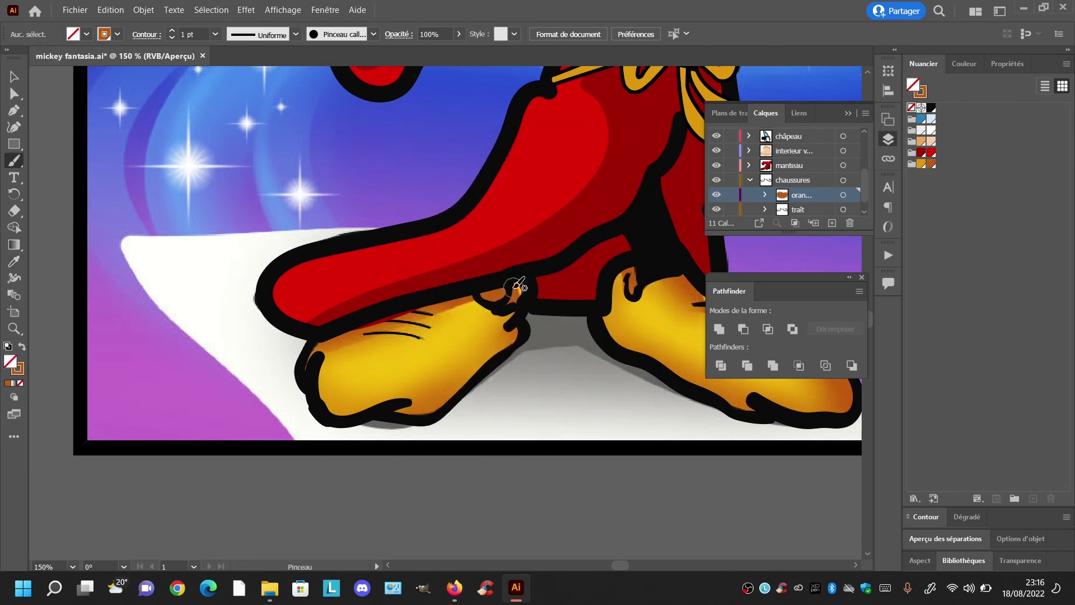
{"action": "mouse_move", "coordinate": [335, 339]}
{"action": "left_mouse_down"}
{"action": "mouse_move", "coordinate": [445, 311]}
{"action": "mouse_move", "coordinate": [329, 331]}
{"action": "left_mouse_up"}
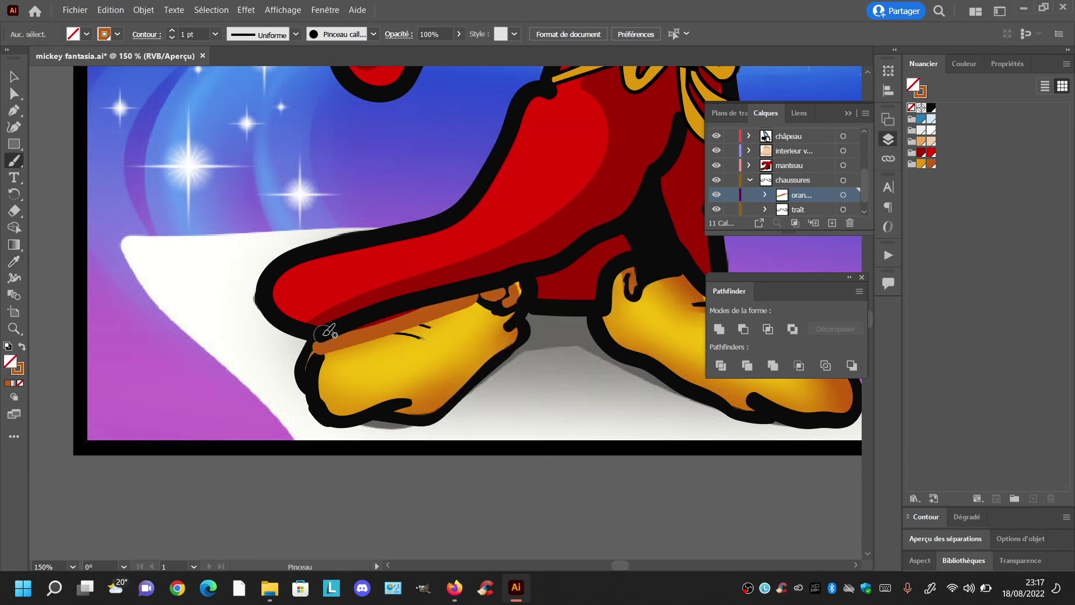
{"action": "mouse_move", "coordinate": [793, 180]}
{"action": "left_mouse_down"}
{"action": "mouse_move", "coordinate": [791, 158]}
{"action": "mouse_move", "coordinate": [794, 201]}
{"action": "left_mouse_up"}
Paint dark orange shadows on the right-hand shoe's collar, upper edge, toe and underside with the Paintbrush
{"action": "left_click_drag", "start_coordinate": [630, 274], "coordinate": [633, 289]}
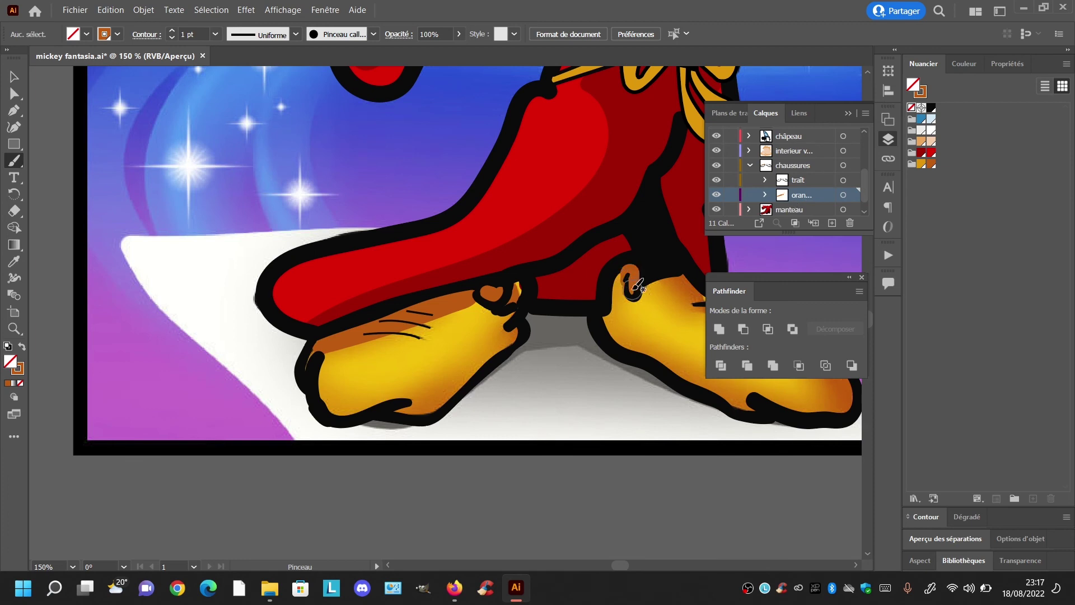
{"action": "scroll", "coordinate": [613, 245], "scroll_direction": "right", "scroll_amount": 5}
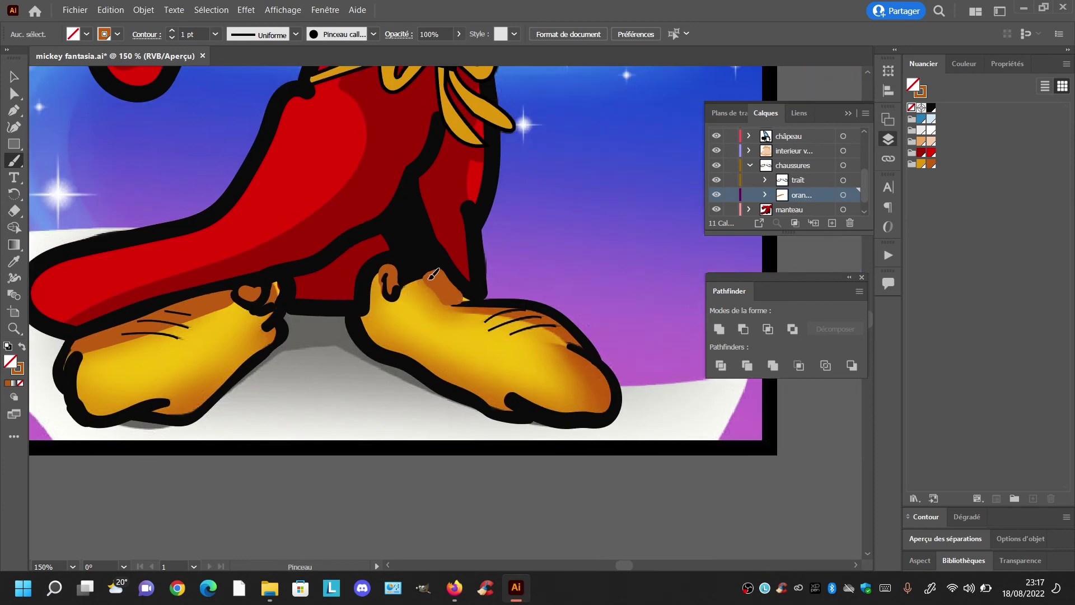
{"action": "mouse_move", "coordinate": [451, 305]}
{"action": "left_mouse_down"}
{"action": "mouse_move", "coordinate": [581, 340]}
{"action": "mouse_move", "coordinate": [596, 413]}
{"action": "left_mouse_up"}
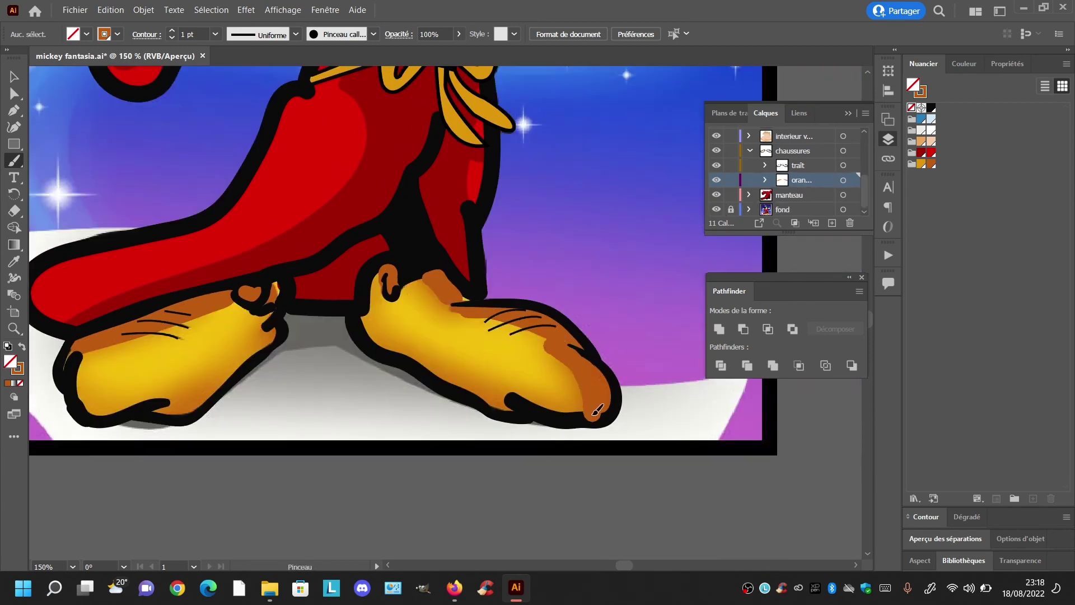
{"action": "mouse_move", "coordinate": [409, 354]}
{"action": "left_mouse_down"}
{"action": "mouse_move", "coordinate": [527, 412]}
{"action": "mouse_move", "coordinate": [542, 381]}
{"action": "left_mouse_up"}
Add a sublayer named orange 3 in the chaussures layer
{"action": "left_click", "coordinate": [793, 151]}
{"action": "left_click", "coordinate": [813, 223]}
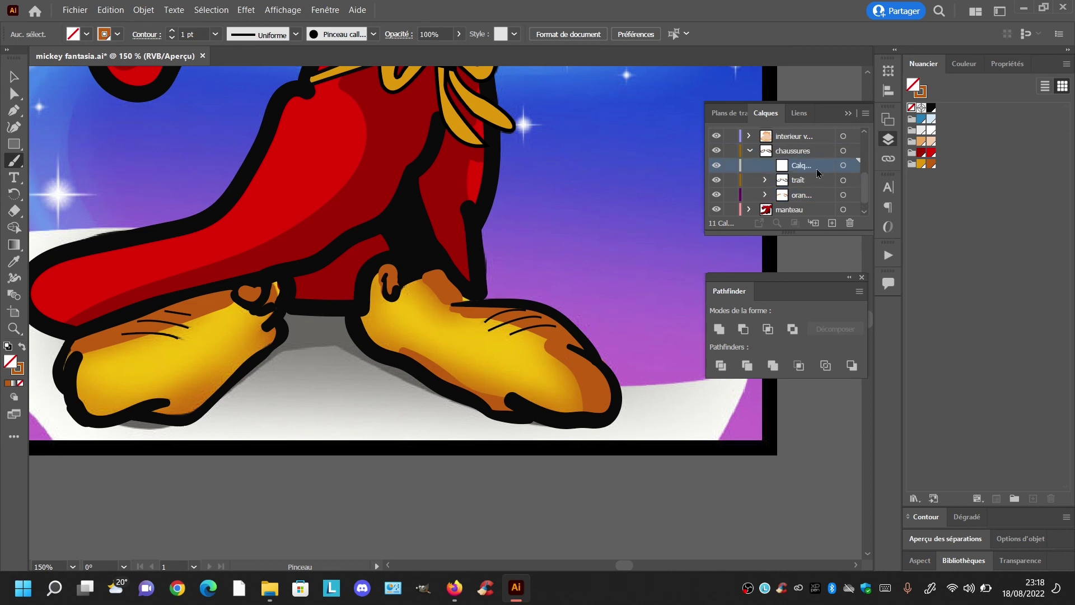
{"action": "double_click", "coordinate": [818, 167]}
{"action": "type", "text": "orange 3"}
{"action": "key", "text": "Return"}
Sample the yellow of the right-hand shoe and add it to the shoe colour group as a swatch named oranges 3
{"action": "key", "text": "i"}
{"action": "left_click", "coordinate": [462, 343]}
{"action": "left_click", "coordinate": [1033, 498]}
Move the orange 3 sublayer below the orange sublayer and paint the upper part of the right-hand shoe yellow
{"action": "left_click", "coordinate": [14, 161]}
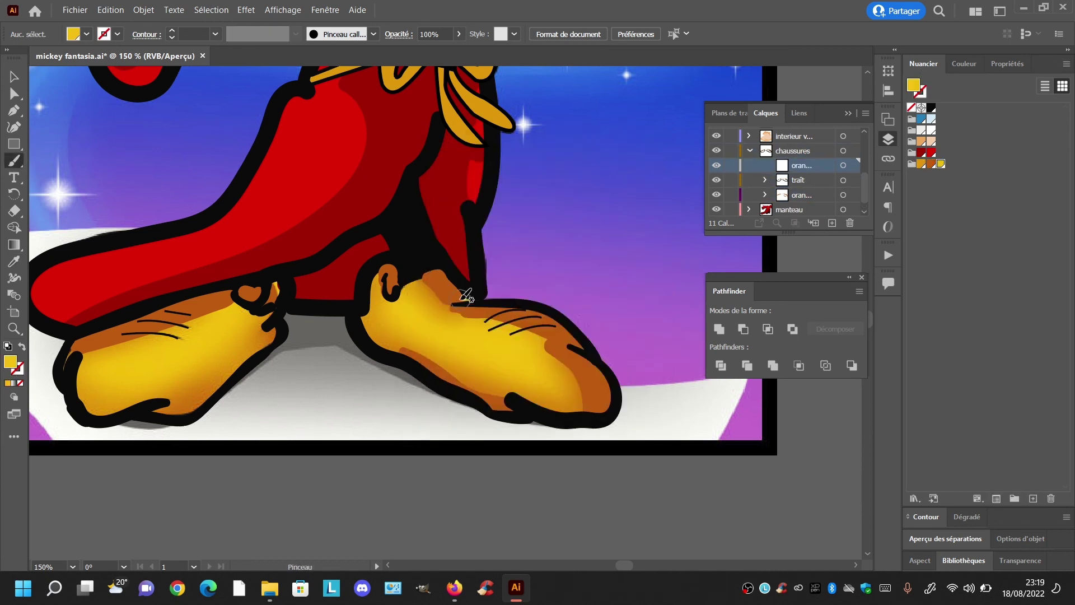
{"action": "left_click_drag", "start_coordinate": [468, 295], "coordinate": [469, 309]}
{"action": "key", "text": "ctrl+z"}
{"action": "left_click_drag", "start_coordinate": [802, 165], "coordinate": [802, 202]}
{"action": "key", "text": "ctrl+z"}
{"action": "mouse_move", "coordinate": [462, 297]}
{"action": "left_mouse_down"}
{"action": "mouse_move", "coordinate": [433, 299]}
{"action": "mouse_move", "coordinate": [430, 329]}
{"action": "mouse_move", "coordinate": [541, 341]}
{"action": "mouse_move", "coordinate": [579, 402]}
{"action": "left_mouse_up"}
{"action": "right_click", "coordinate": [473, 292]}
{"action": "key", "text": "Escape"}
{"action": "key", "text": "ctrl+z"}
Hide the fond layer and paint the remaining white areas of both shoes with the yellow oranges 3 swatch
{"action": "left_click_drag", "start_coordinate": [864, 187], "coordinate": [864, 195]}
{"action": "left_click", "coordinate": [717, 209]}
{"action": "left_click", "coordinate": [931, 163]}
{"action": "left_click", "coordinate": [921, 93]}
{"action": "left_click", "coordinate": [913, 109]}
{"action": "left_click", "coordinate": [913, 85]}
{"action": "left_click", "coordinate": [941, 163]}
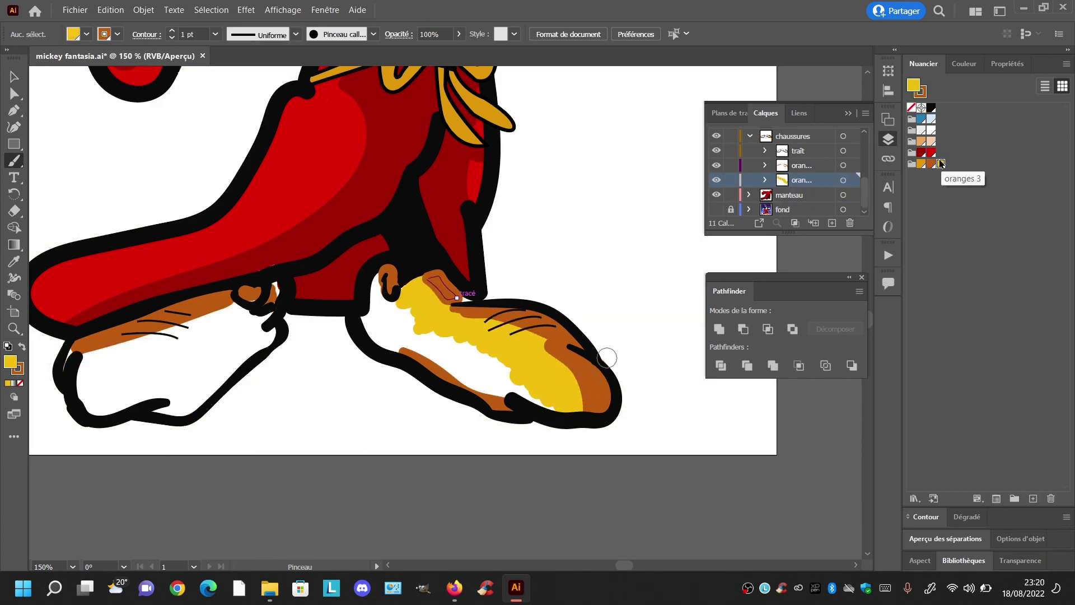
{"action": "left_click_drag", "start_coordinate": [465, 374], "coordinate": [561, 403]}
{"action": "mouse_move", "coordinate": [406, 299]}
{"action": "left_mouse_down"}
{"action": "mouse_move", "coordinate": [382, 296]}
{"action": "mouse_move", "coordinate": [377, 305]}
{"action": "mouse_move", "coordinate": [448, 359]}
{"action": "mouse_move", "coordinate": [391, 323]}
{"action": "left_mouse_up"}
{"action": "mouse_move", "coordinate": [276, 284]}
{"action": "left_mouse_down"}
{"action": "mouse_move", "coordinate": [91, 364]}
{"action": "mouse_move", "coordinate": [71, 385]}
{"action": "mouse_move", "coordinate": [167, 397]}
{"action": "left_mouse_up"}
{"action": "mouse_move", "coordinate": [158, 406]}
{"action": "left_mouse_down"}
{"action": "mouse_move", "coordinate": [180, 403]}
{"action": "mouse_move", "coordinate": [269, 312]}
{"action": "mouse_move", "coordinate": [218, 345]}
{"action": "mouse_move", "coordinate": [101, 387]}
{"action": "mouse_move", "coordinate": [224, 323]}
{"action": "left_mouse_up"}
Save the finished illustration and collapse the chaussures layer
{"action": "key", "text": "ctrl+s"}
{"action": "key", "text": "ctrl+minus"}
{"action": "key", "text": "ctrl+minus"}
{"action": "key", "text": "ctrl+minus"}
{"action": "key", "text": "ctrl+minus"}
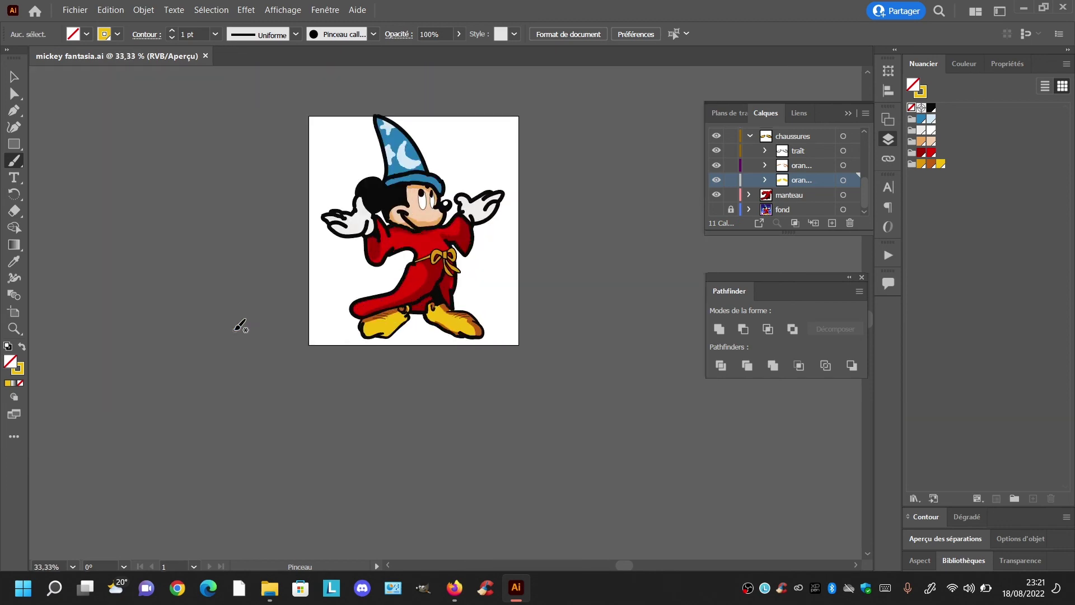
{"action": "left_click", "coordinate": [750, 136]}
{"action": "key", "text": "ctrl+s"}
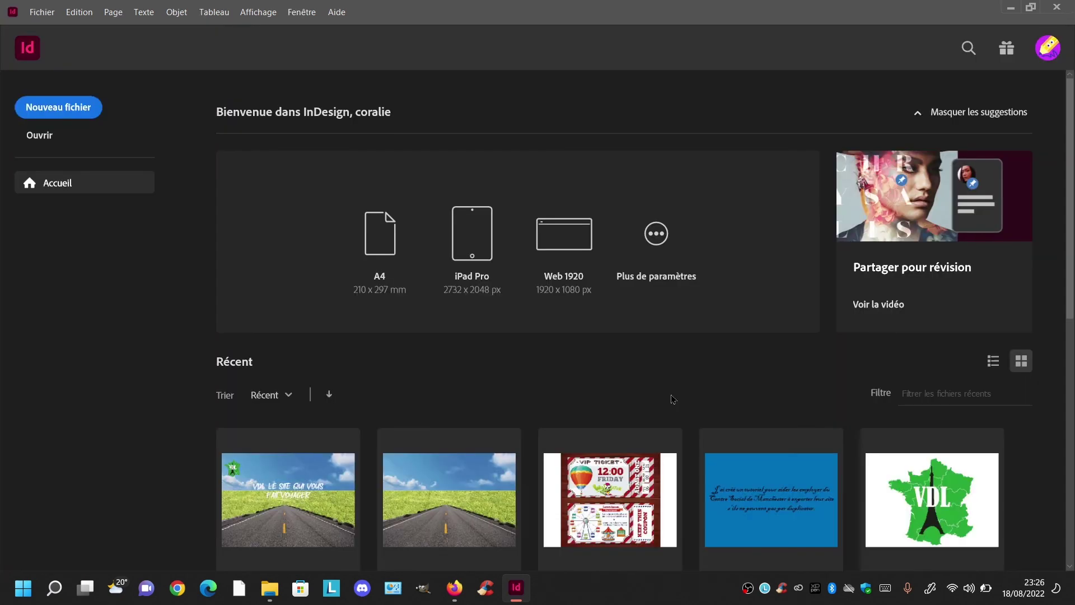
Switch to InDesign and create a new A4 print document with all margins set to 0
{"action": "left_click", "coordinate": [59, 106]}
{"action": "left_click", "coordinate": [141, 48]}
{"action": "type", "text": "0"}
{"action": "scroll", "coordinate": [662, 348], "scroll_direction": "down", "scroll_amount": 5}
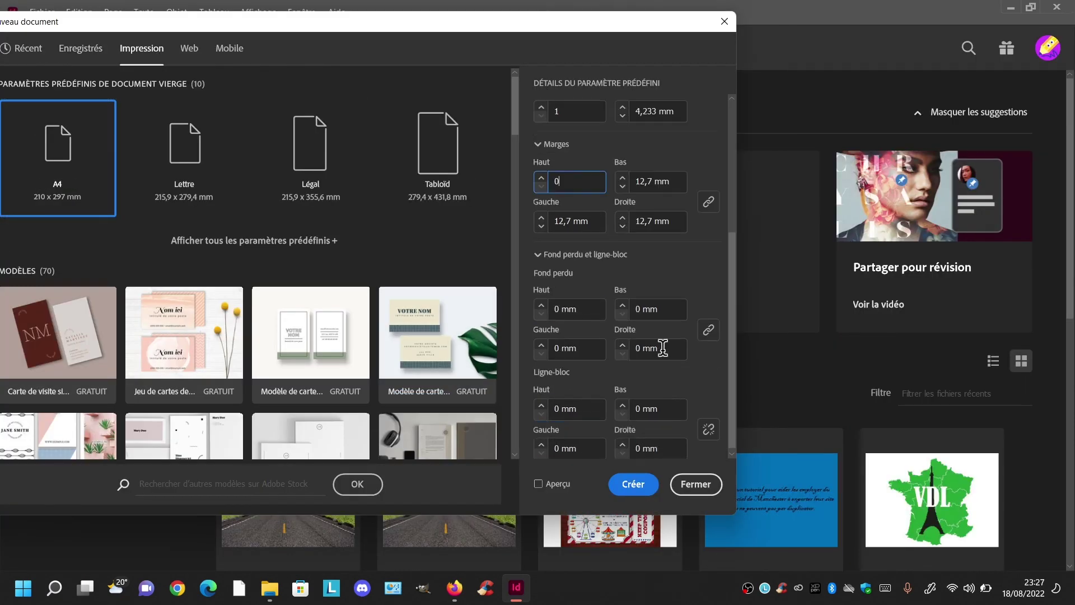
{"action": "left_click", "coordinate": [653, 222]}
{"action": "left_click", "coordinate": [633, 485]}
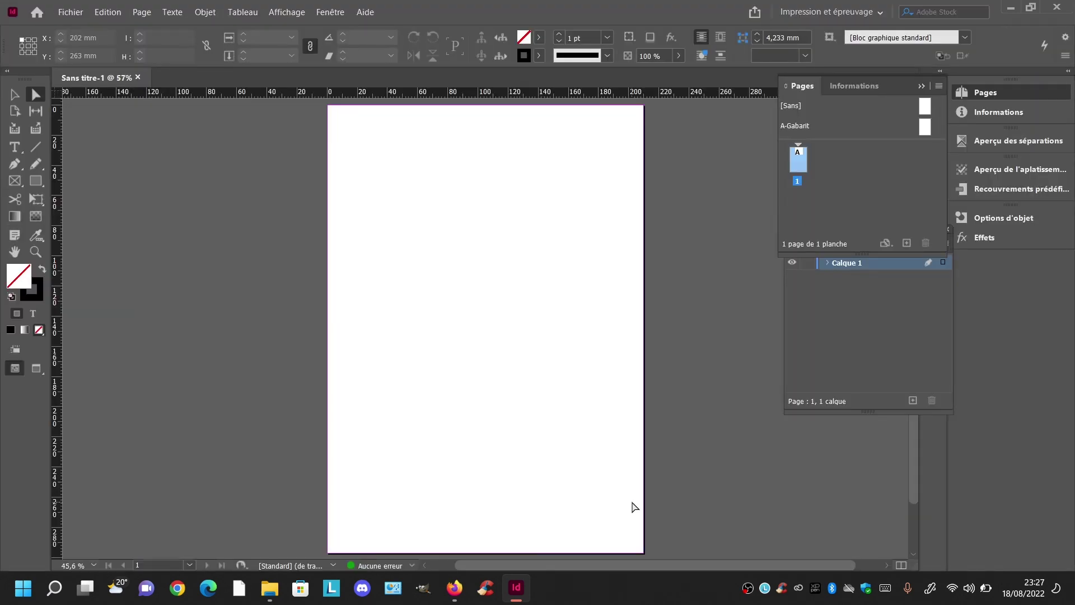
Draw a 210 x 297 mm graphic frame covering the whole page and place the starry galaxy image in it
{"action": "key", "text": "f"}
{"action": "left_click_drag", "start_coordinate": [328, 105], "coordinate": [644, 554]}
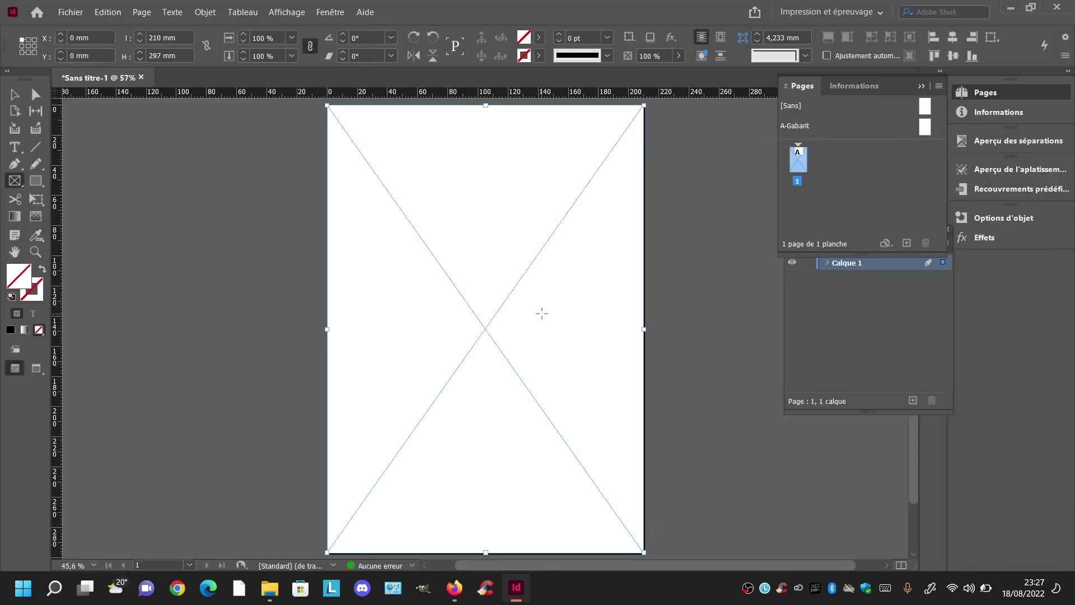
{"action": "key", "text": "ctrl+d"}
{"action": "scroll", "coordinate": [400, 147], "scroll_direction": "up", "scroll_amount": 5}
{"action": "left_click", "coordinate": [390, 189]}
{"action": "scroll", "coordinate": [536, 143], "scroll_direction": "down", "scroll_amount": 6}
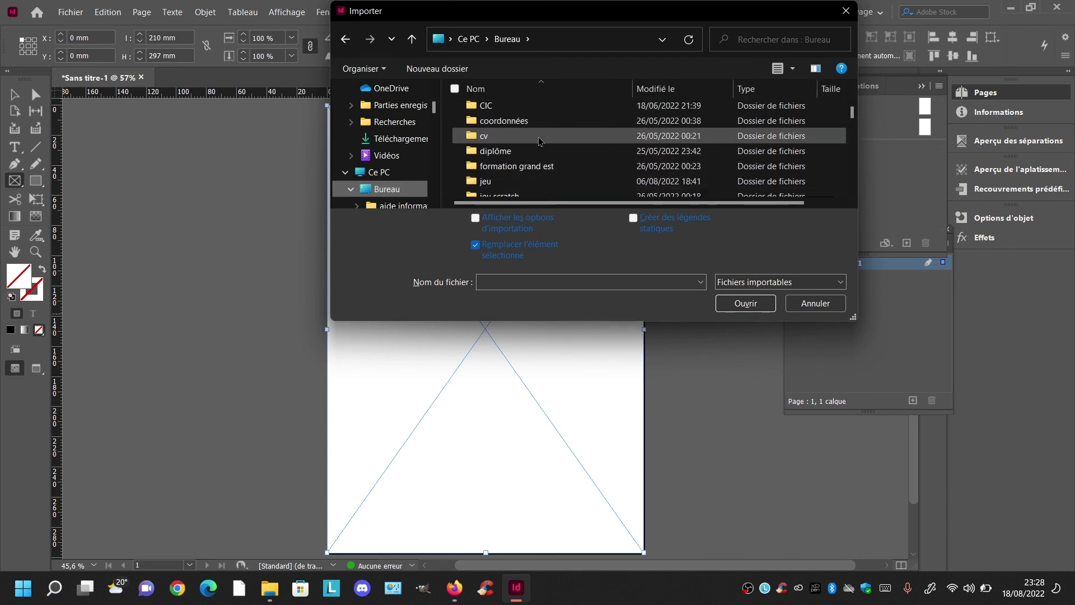
{"action": "scroll", "coordinate": [520, 154], "scroll_direction": "up", "scroll_amount": 3}
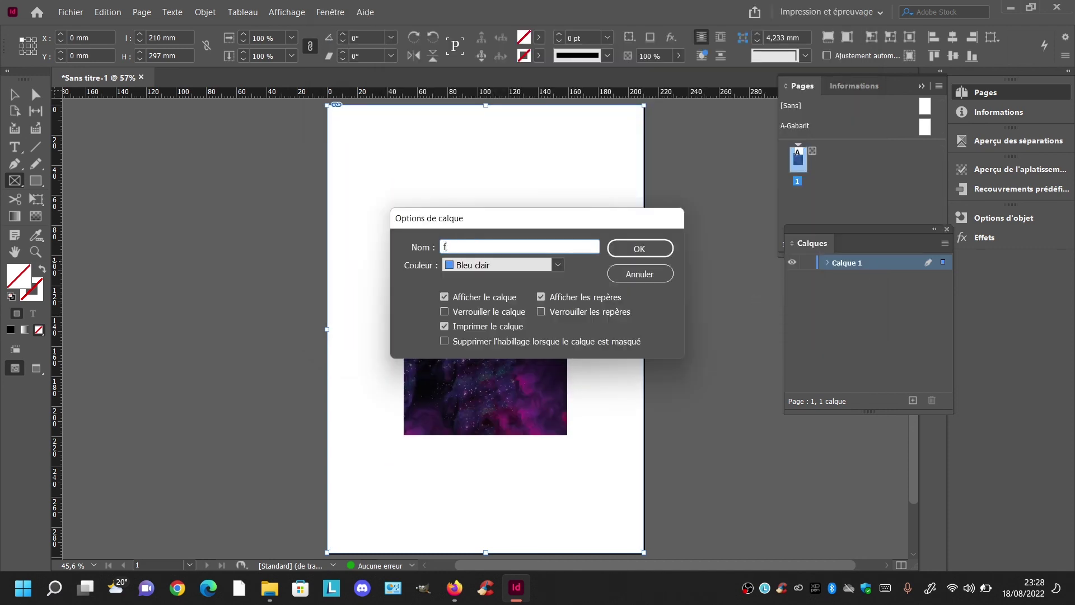
Rename the layer fond, and enlarge and reposition the galaxy image so that it covers the whole page
{"action": "left_click", "coordinate": [243, 35]}
{"action": "left_click", "coordinate": [291, 38]}
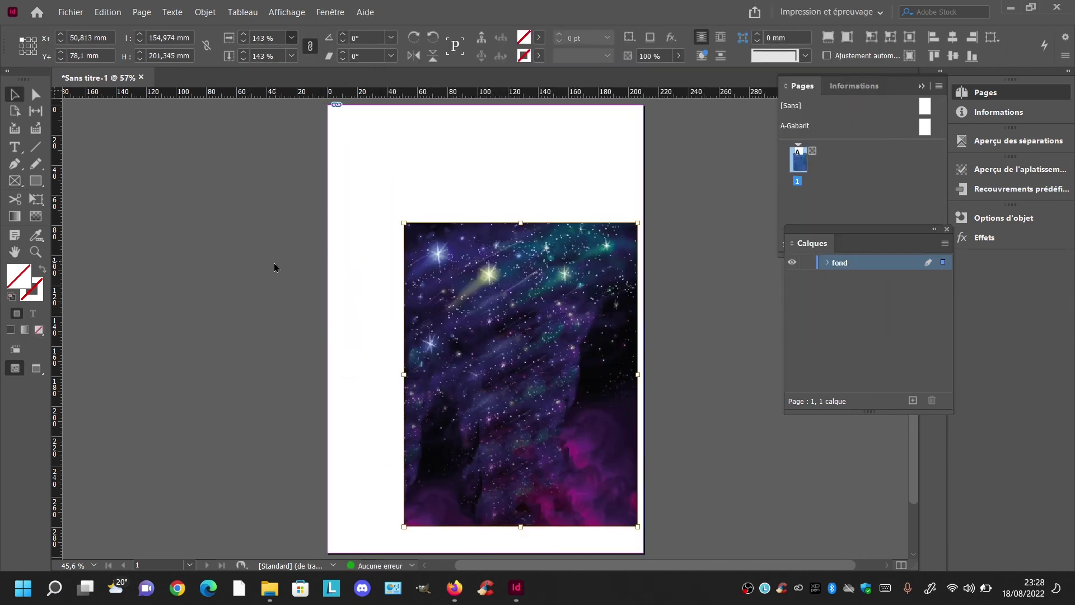
{"action": "left_click", "coordinate": [276, 266]}
{"action": "left_click_drag", "start_coordinate": [579, 445], "coordinate": [485, 327]}
{"action": "left_click", "coordinate": [243, 34]}
{"action": "left_click_drag", "start_coordinate": [548, 257], "coordinate": [545, 253]}
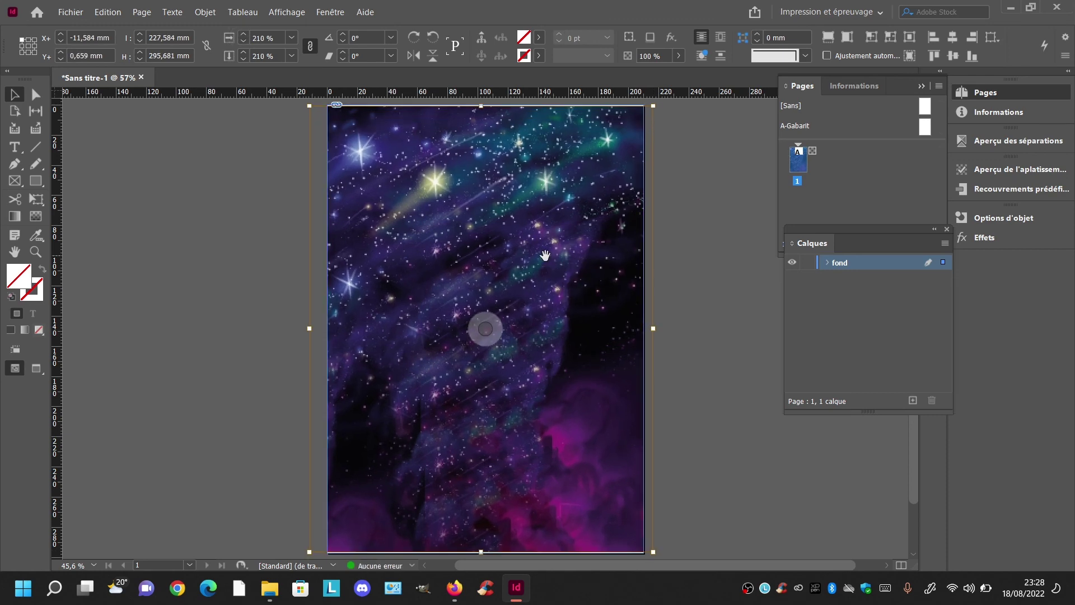
{"action": "left_click", "coordinate": [243, 35]}
{"action": "left_click_drag", "start_coordinate": [504, 216], "coordinate": [499, 212]}
{"action": "left_click", "coordinate": [683, 250]}
Add a new layer named mickey above the fond layer
{"action": "left_click", "coordinate": [911, 399]}
{"action": "double_click", "coordinate": [848, 262]}
{"action": "type", "text": "mickey"}
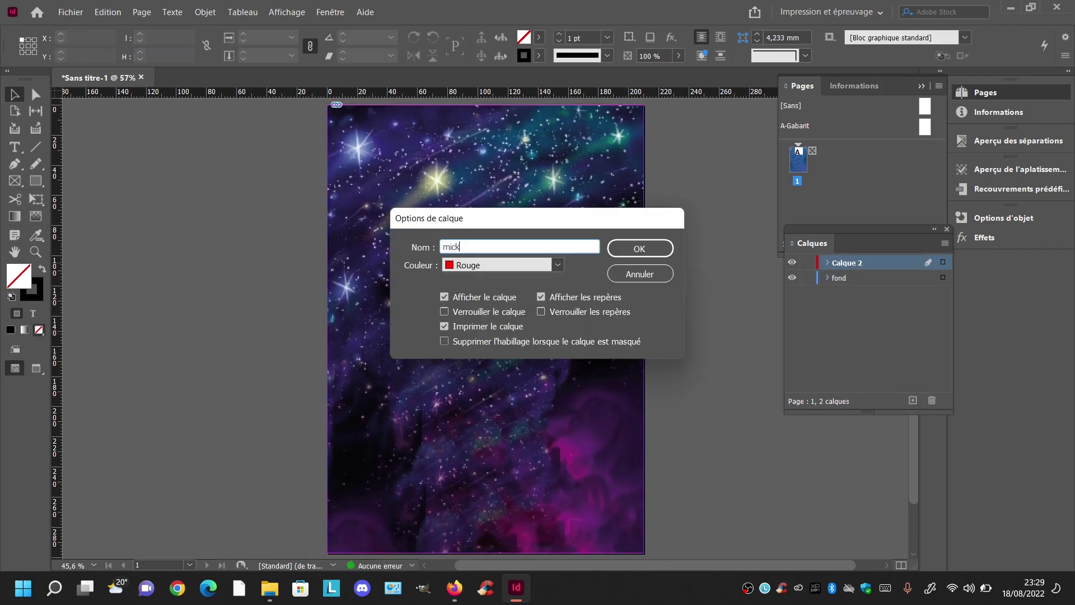
{"action": "key", "text": "Return"}
Draw a 100 x 185 mm graphic frame in the lower middle of the page and place the Mickey illustration in it
{"action": "left_click", "coordinate": [16, 181]}
{"action": "mouse_move", "coordinate": [387, 109]}
{"action": "left_mouse_down"}
{"action": "mouse_move", "coordinate": [469, 358]}
{"action": "mouse_move", "coordinate": [538, 389]}
{"action": "left_mouse_up"}
{"action": "left_click", "coordinate": [15, 94]}
{"action": "mouse_move", "coordinate": [463, 249]}
{"action": "left_mouse_down"}
{"action": "mouse_move", "coordinate": [482, 366]}
{"action": "mouse_move", "coordinate": [492, 362]}
{"action": "left_mouse_up"}
{"action": "key", "text": "ctrl+d"}
{"action": "scroll", "coordinate": [645, 151], "scroll_direction": "down", "scroll_amount": 3}
{"action": "left_click", "coordinate": [646, 145]}
{"action": "left_click", "coordinate": [746, 304]}
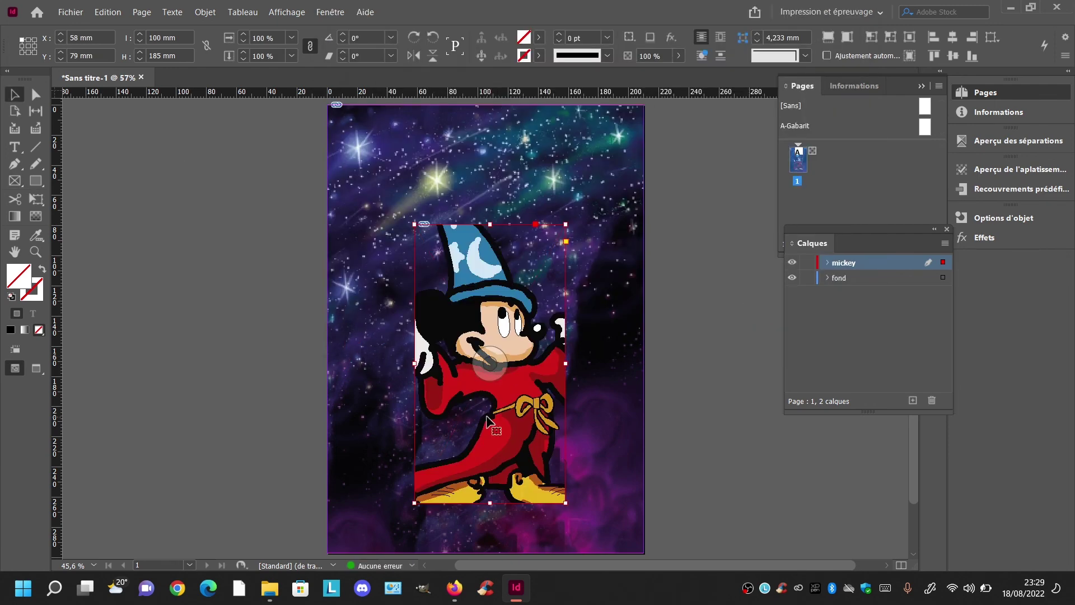
Enlarge the Mickey frame until the whole figure shows and move it down to the bottom of the page
{"action": "right_click", "coordinate": [490, 423]}
{"action": "mouse_move", "coordinate": [565, 526]}
{"action": "left_click", "coordinate": [780, 557]}
{"action": "right_click", "coordinate": [594, 488]}
{"action": "left_click", "coordinate": [851, 470]}
{"action": "left_click", "coordinate": [481, 387]}
{"action": "left_click_drag", "start_coordinate": [565, 224], "coordinate": [626, 187]}
{"action": "left_click_drag", "start_coordinate": [414, 503], "coordinate": [342, 530]}
{"action": "left_click_drag", "start_coordinate": [482, 412], "coordinate": [483, 461]}
{"action": "left_click", "coordinate": [677, 444]}
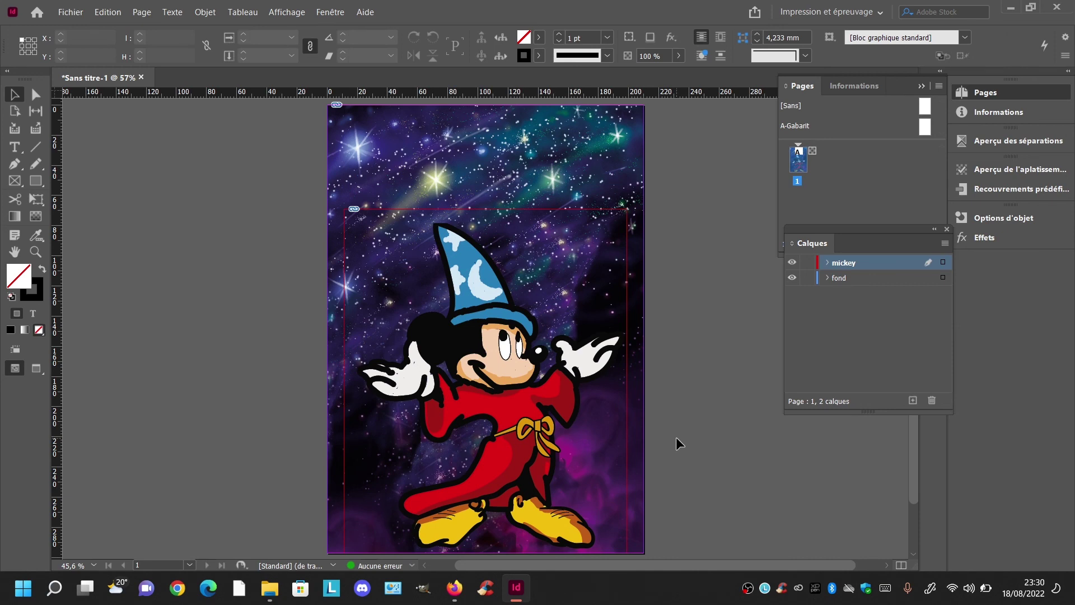
Start saving the document on Bureau and open the name of the mickey fantasia folder for editing
{"action": "key", "text": "ctrl+s"}
{"action": "scroll", "coordinate": [392, 140], "scroll_direction": "up", "scroll_amount": 4}
{"action": "left_click", "coordinate": [388, 156]}
{"action": "scroll", "coordinate": [529, 132], "scroll_direction": "down", "scroll_amount": 5}
{"action": "right_click", "coordinate": [530, 122]}
{"action": "left_click", "coordinate": [577, 516]}
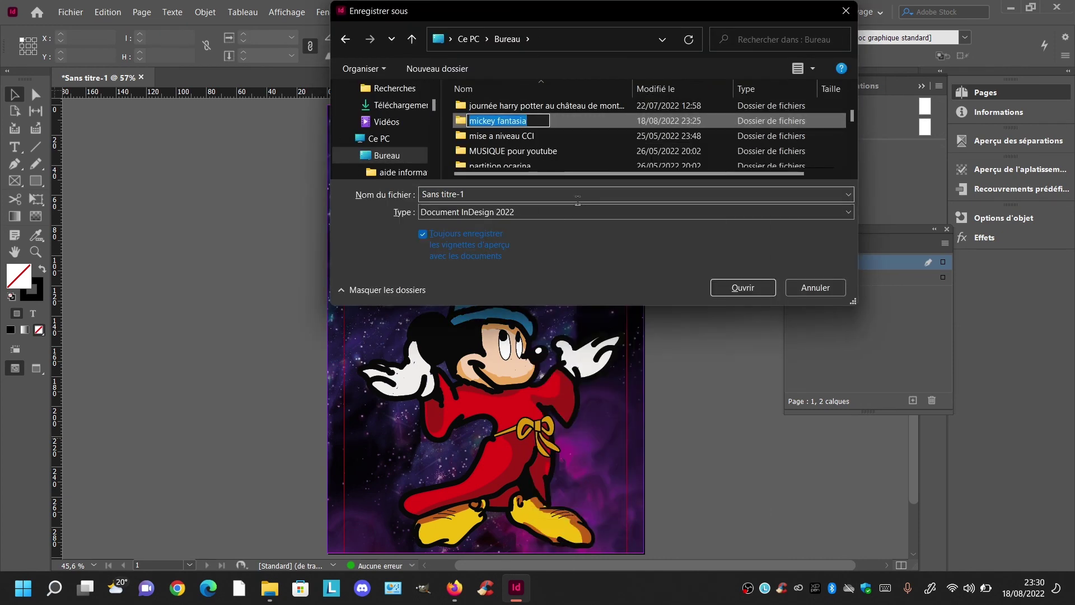